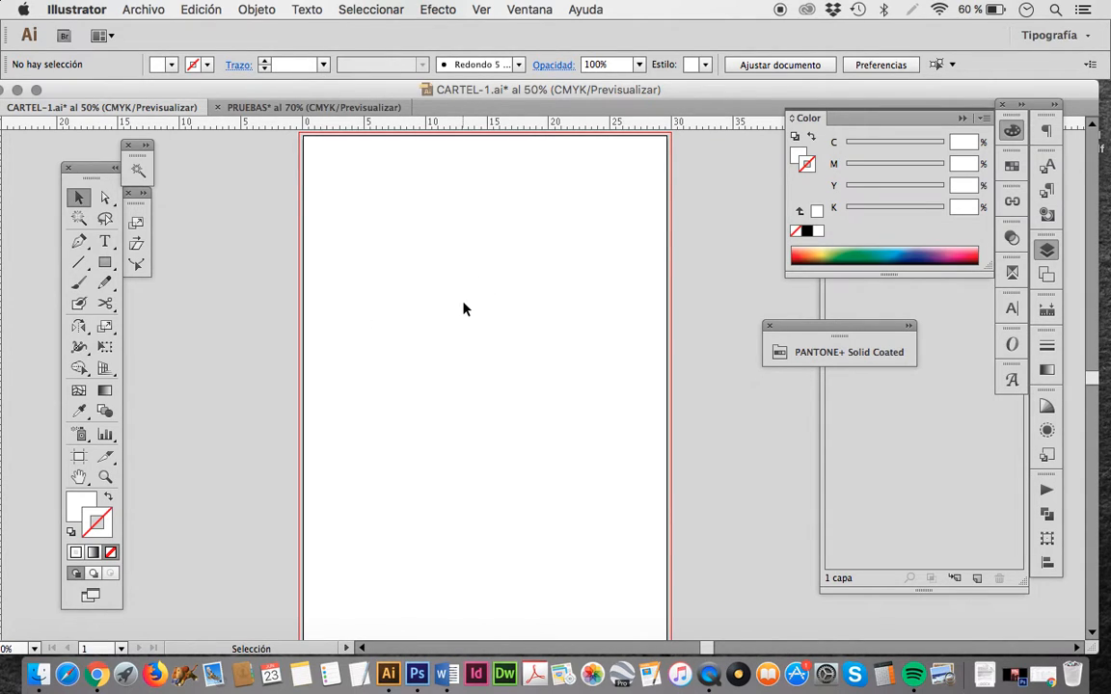
# Step: Review the name, preset, size and orientation options of the artboard Mesa de trabajo 1 and cancel without changes
pyautogui.click(1049, 276)
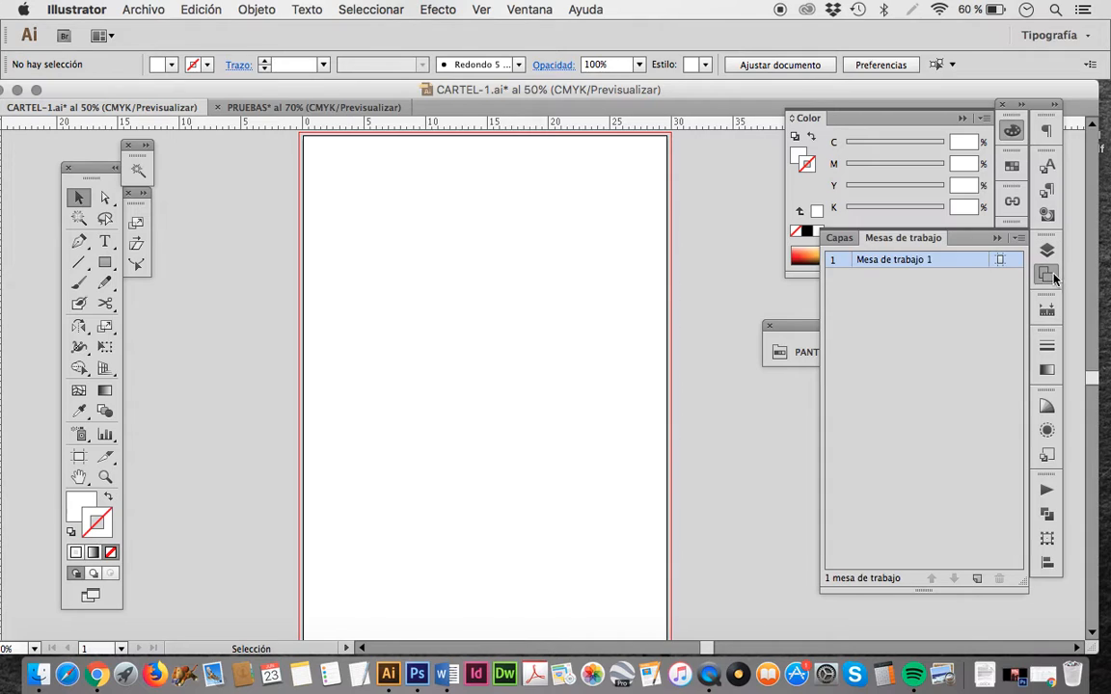
pyautogui.doubleClick(930, 261)
pyautogui.doubleClick(921, 267)
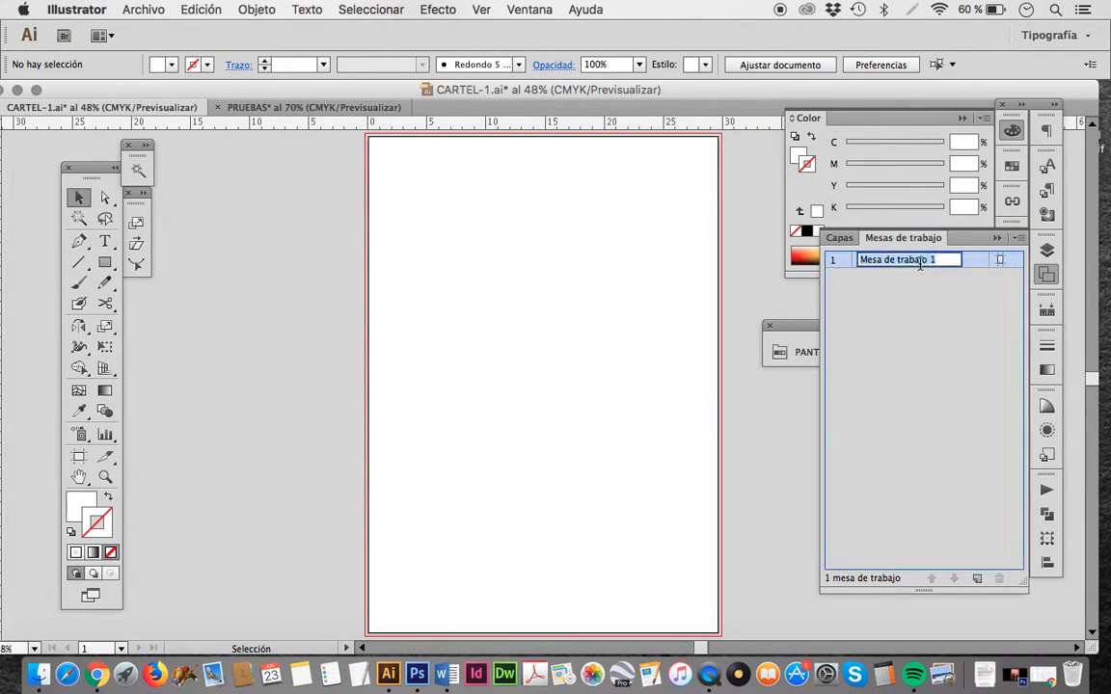
pyautogui.click(993, 261)
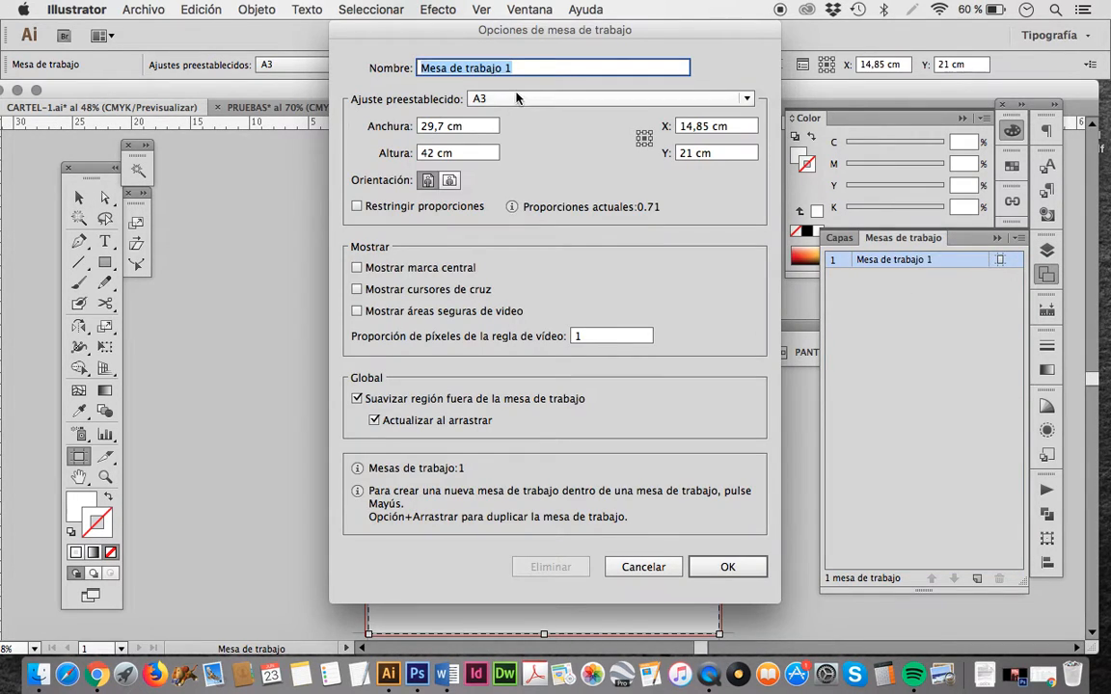
pyautogui.click(648, 569)
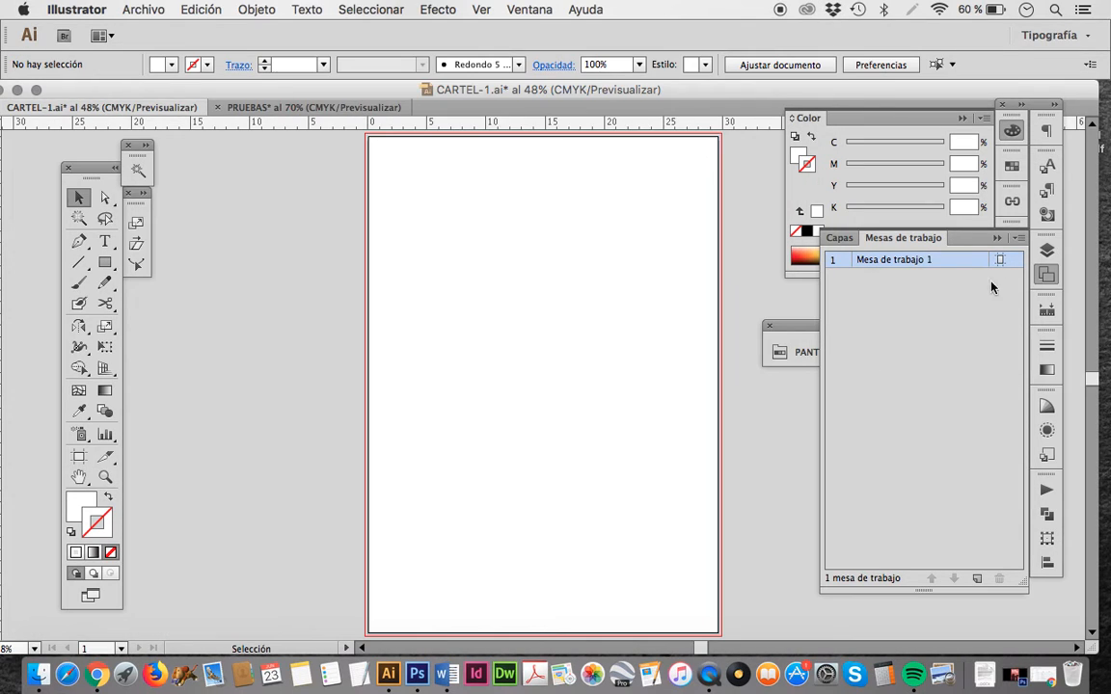
# Step: Rename the layer Capa 1 as fondo and add a new layer above it
pyautogui.click(1046, 250)
pyautogui.hscroll(2, 573, 233)
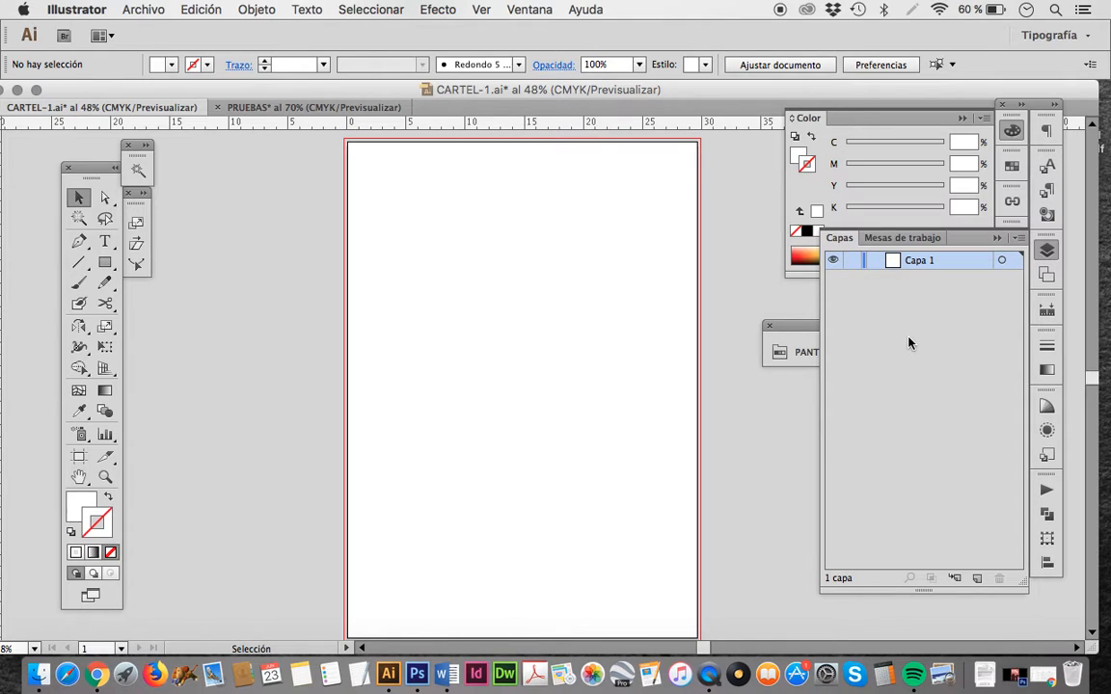
pyautogui.doubleClick(915, 261)
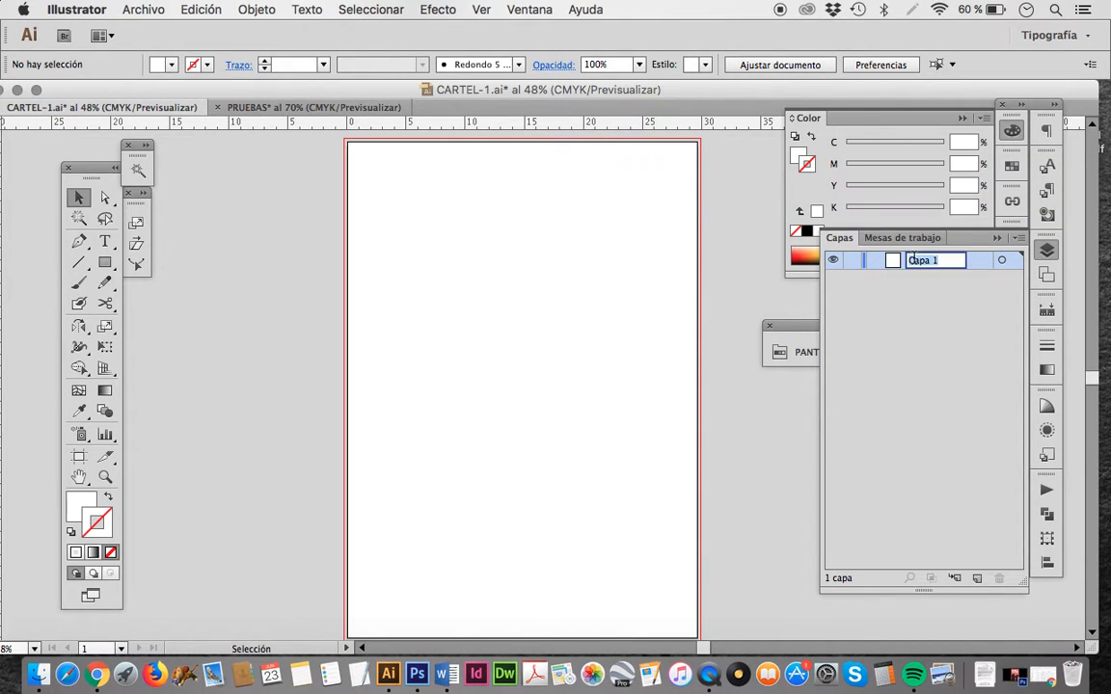
pyautogui.press('Return')
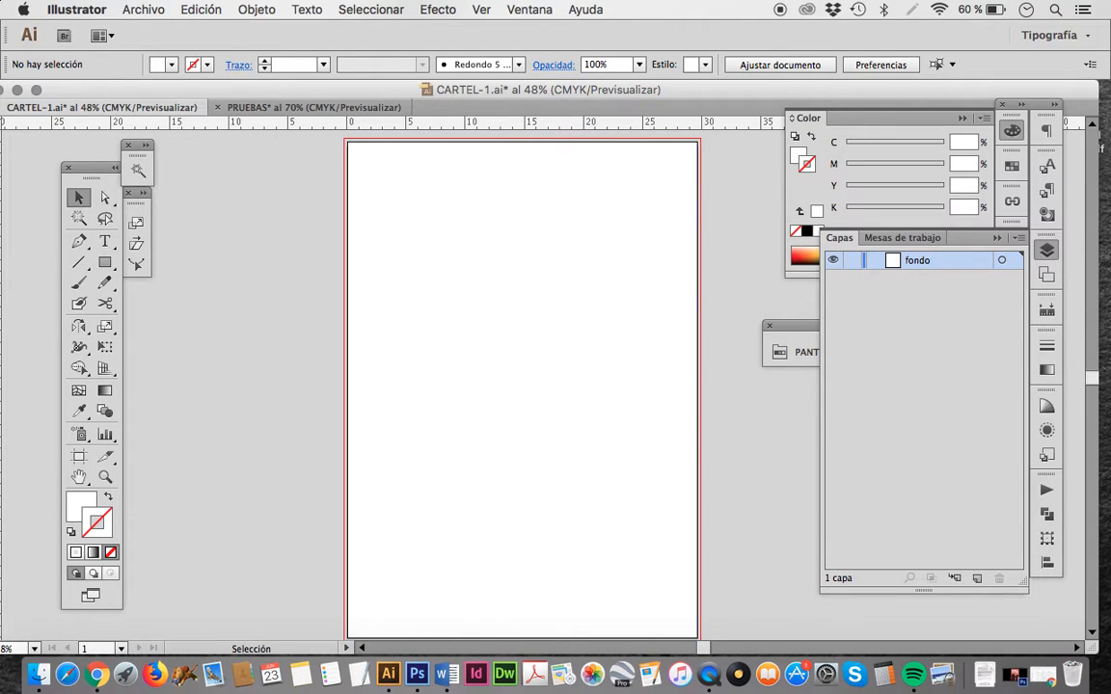
pyautogui.click(978, 580)
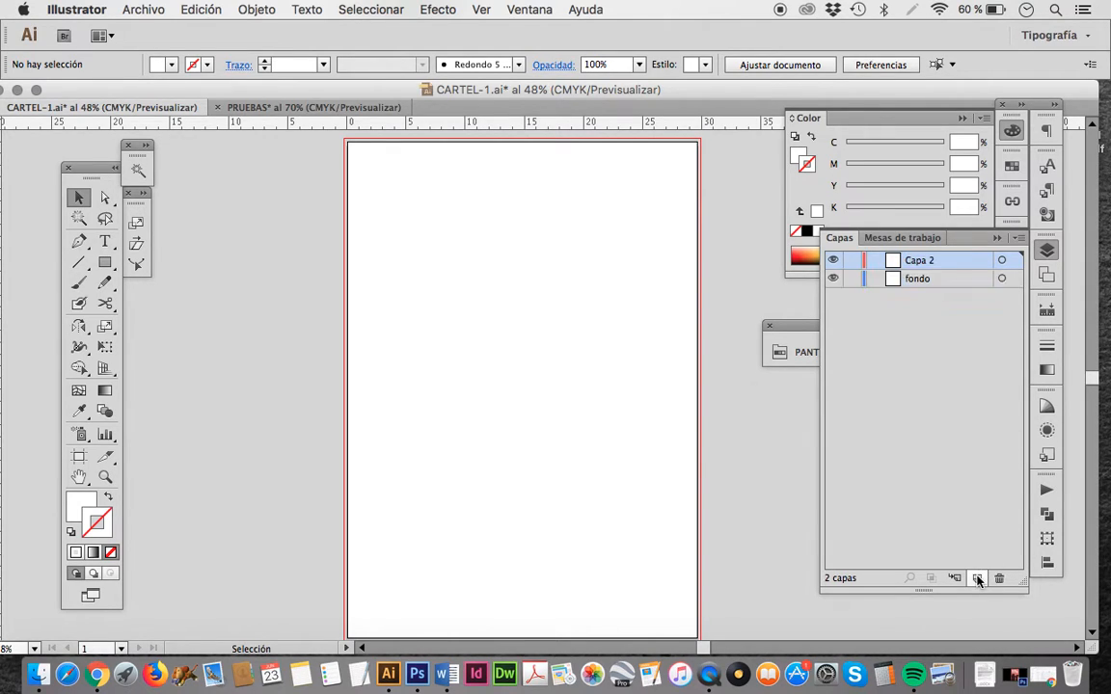
# Step: Place the image puño-3-ok.jpg on the new layer Capa 2 and move it to the middle of the poster
pyautogui.click(143, 10)
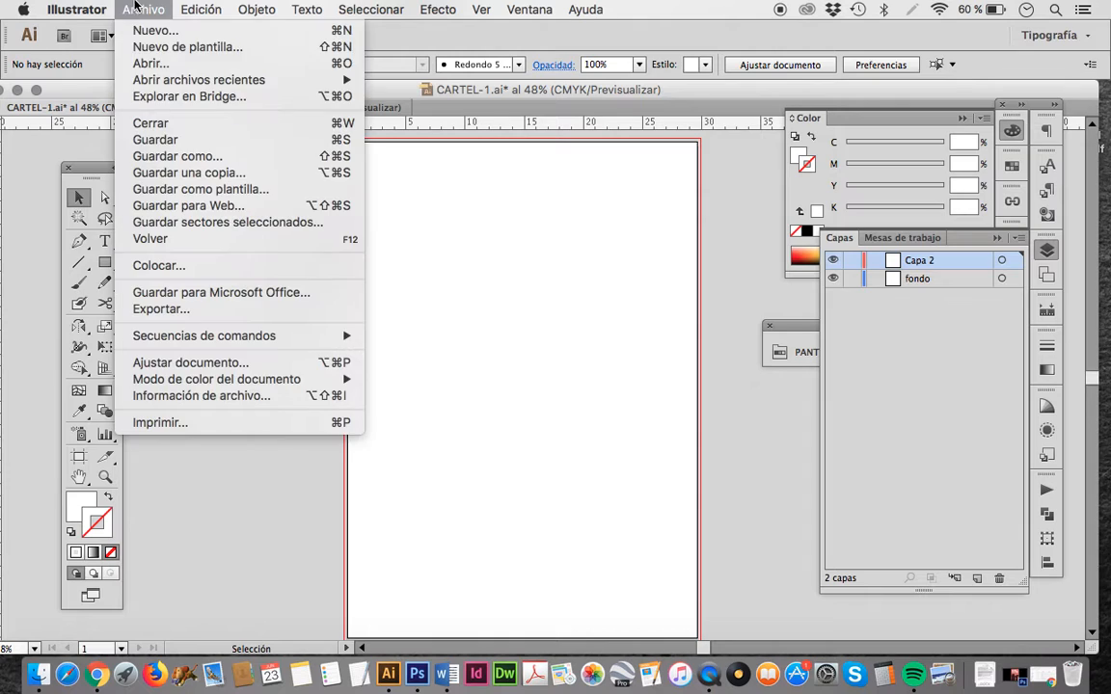
pyautogui.click(157, 268)
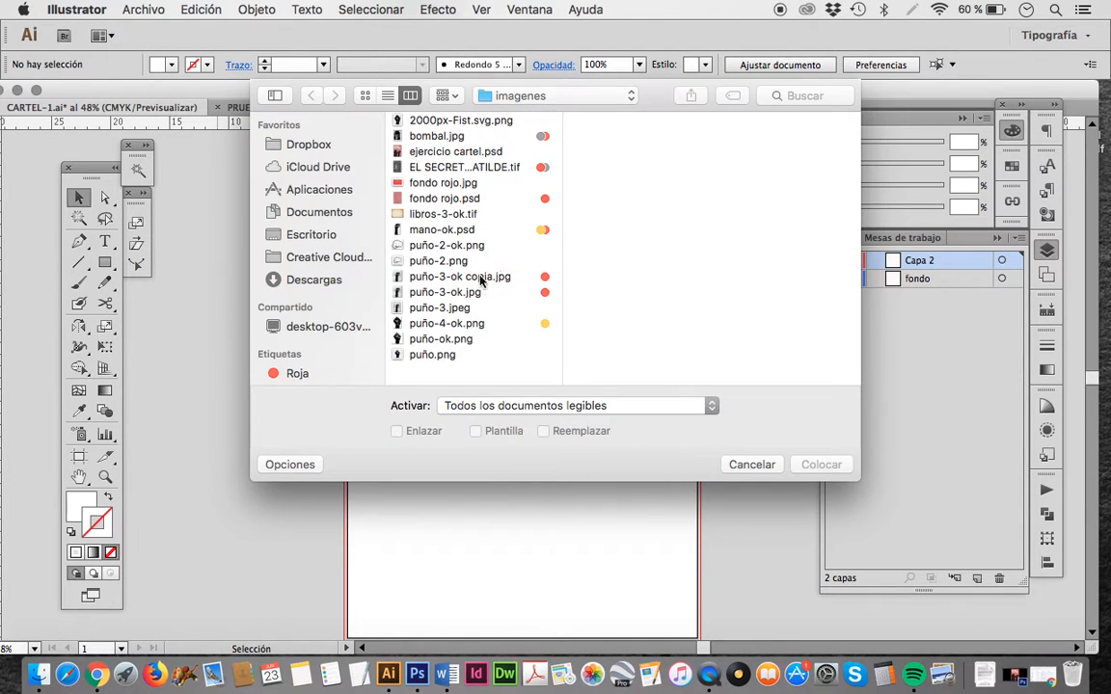
pyautogui.doubleClick(466, 292)
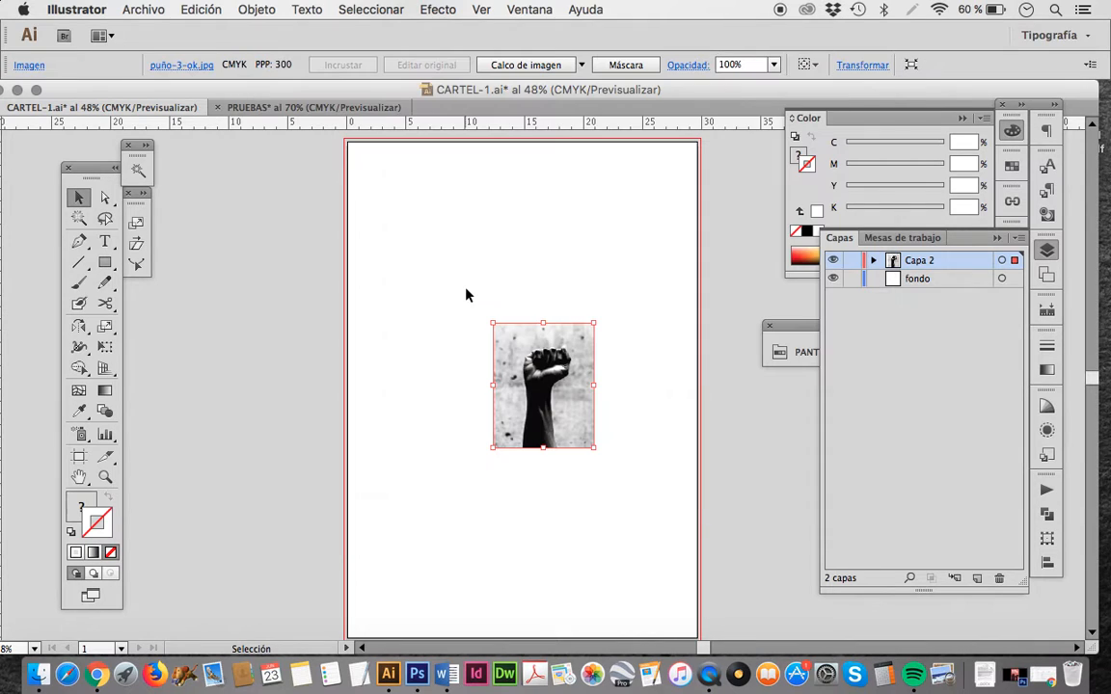
pyautogui.moveTo(571, 379); pyautogui.dragTo(551, 367)
pyautogui.click(637, 372)
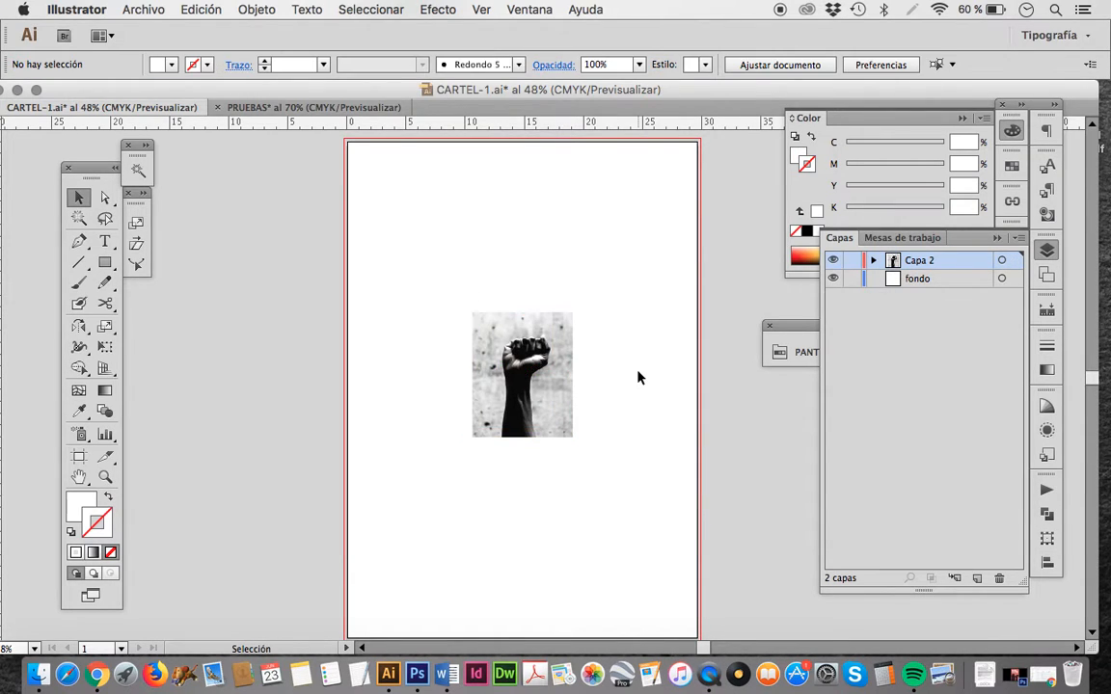
# Step: Examine the placed fist photo close up, including the whole outline of the fist and forearm
pyautogui.hscroll(3, 637, 371)
pyautogui.scroll(-2, 637, 371)
pyautogui.scroll(5, 560, 345)
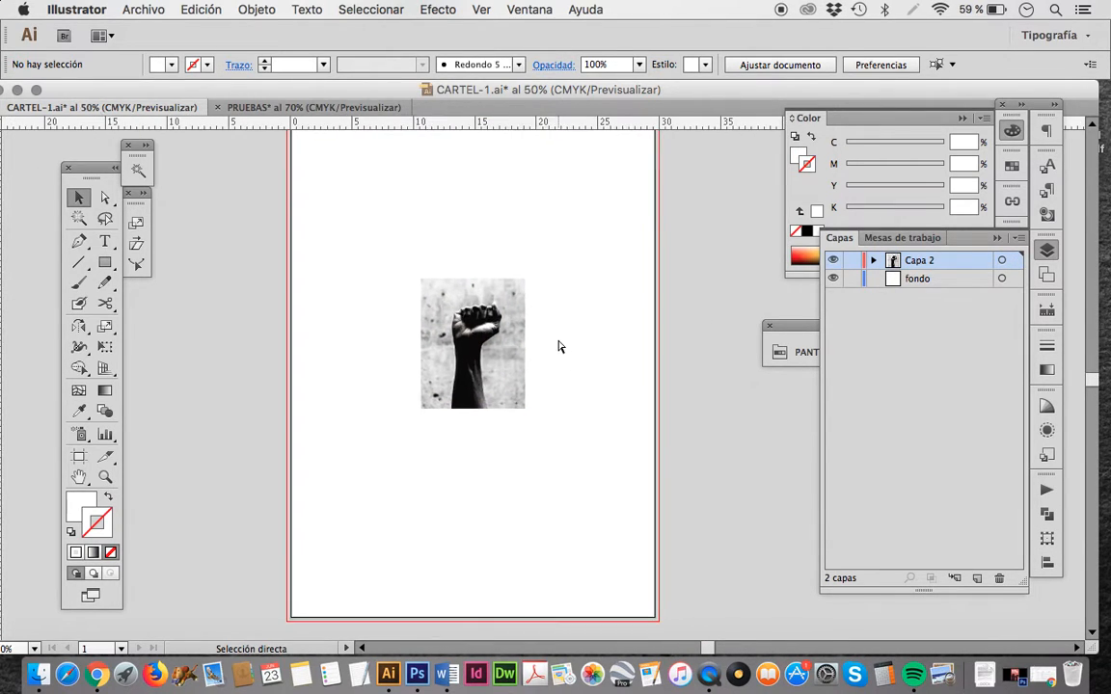
pyautogui.hscroll(-3, 559, 343)
pyautogui.scroll(2, 558, 344)
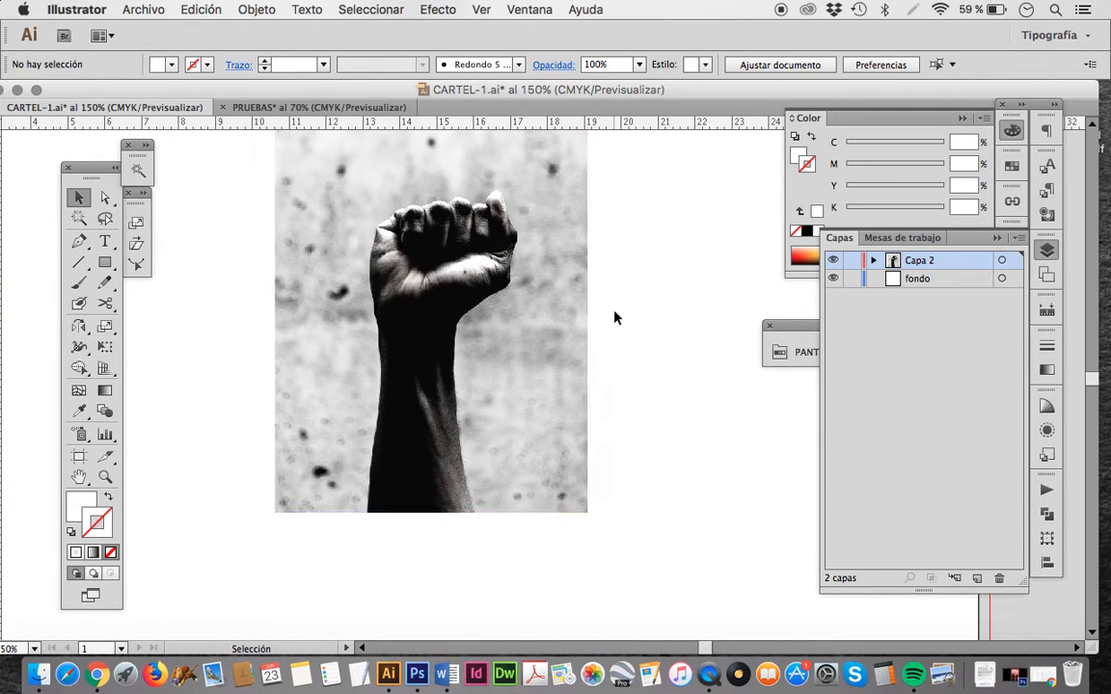
pyautogui.scroll(2, 615, 316)
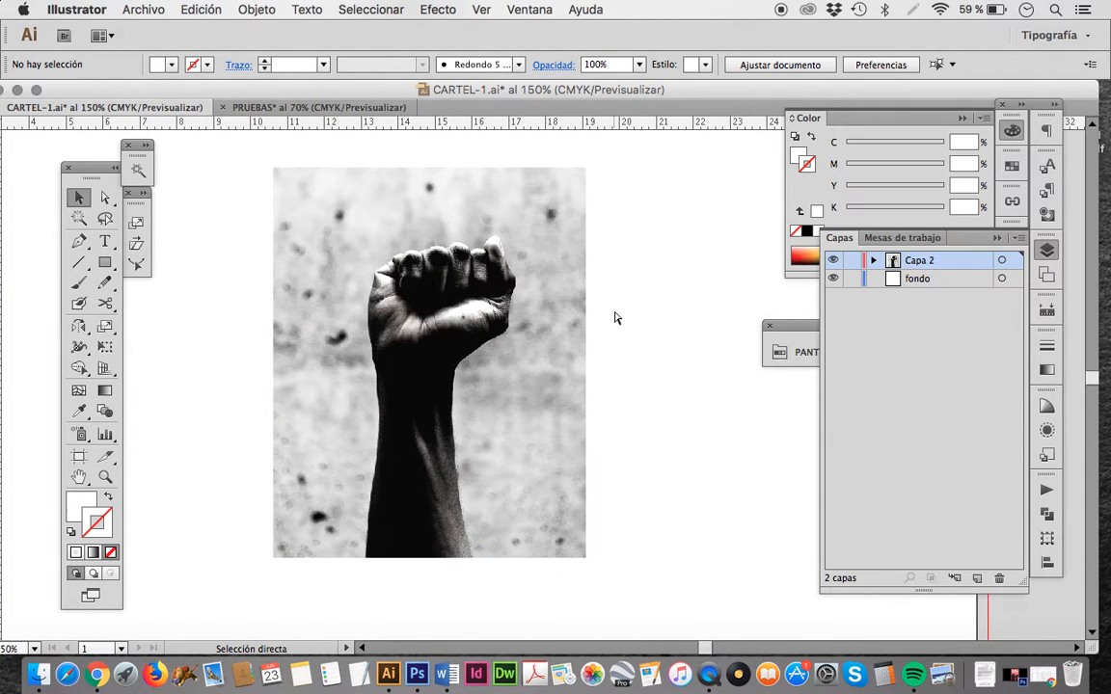
pyautogui.press('super+plus')
pyautogui.press('super+minus')
pyautogui.scroll(-1, 615, 317)
pyautogui.hscroll(1, 615, 317)
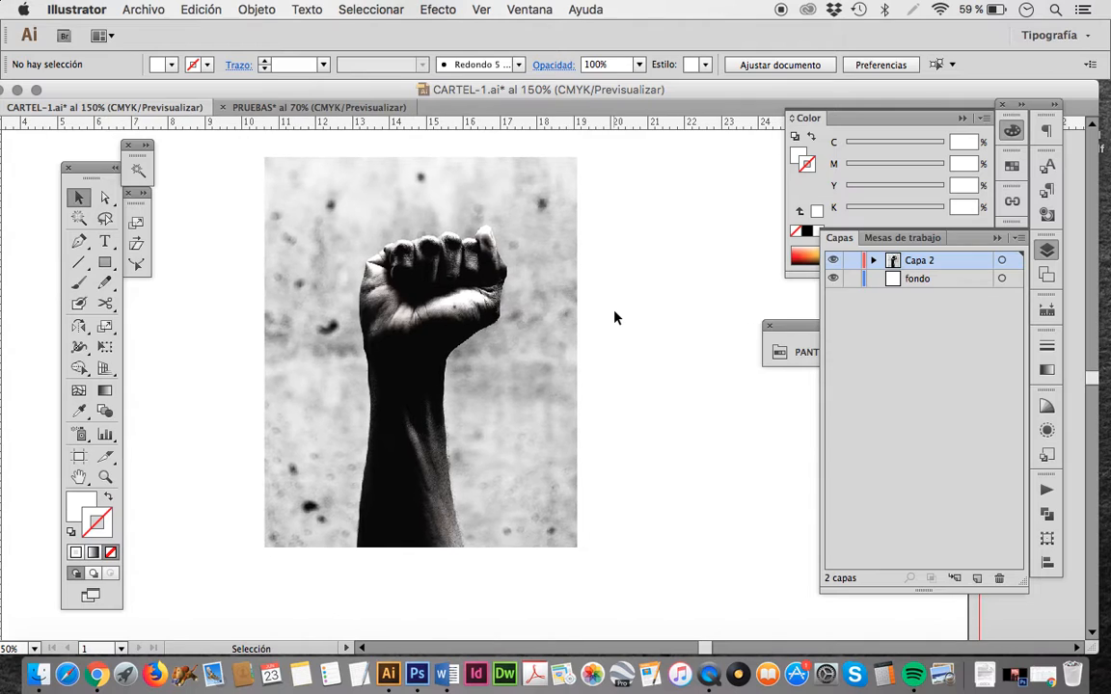
# Step: In the PRUEBAS document, undo the last change, inspect the white silhouette path over the fist, and return to CARTEL-1.ai
pyautogui.click(382, 108)
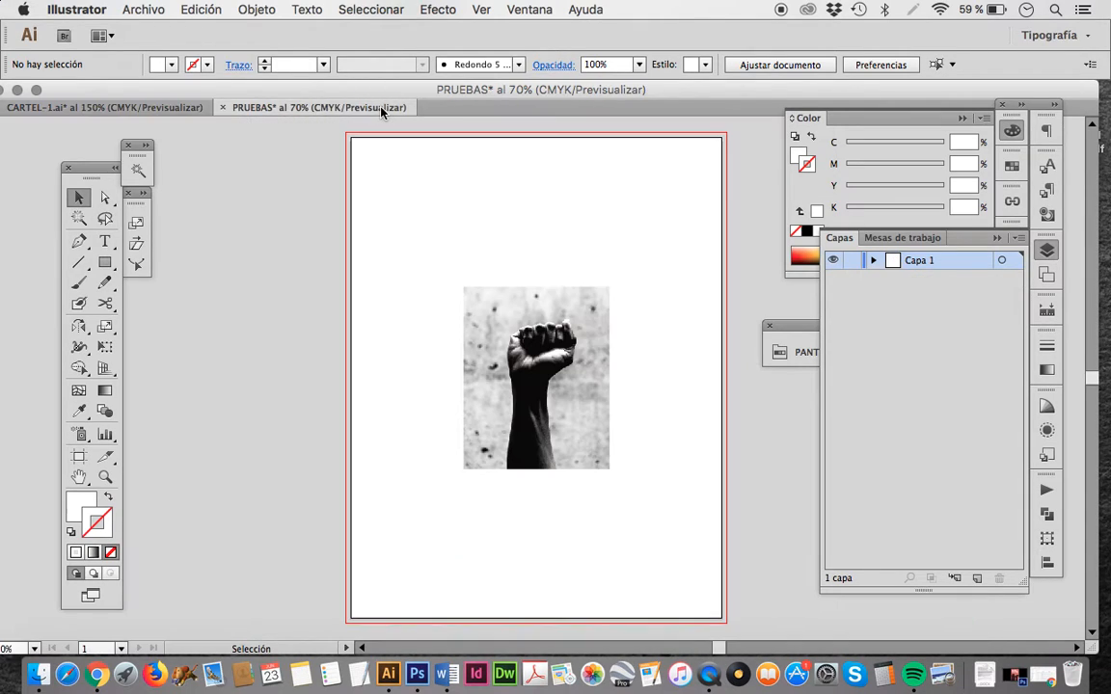
pyautogui.click(544, 361)
pyautogui.press('super+z')
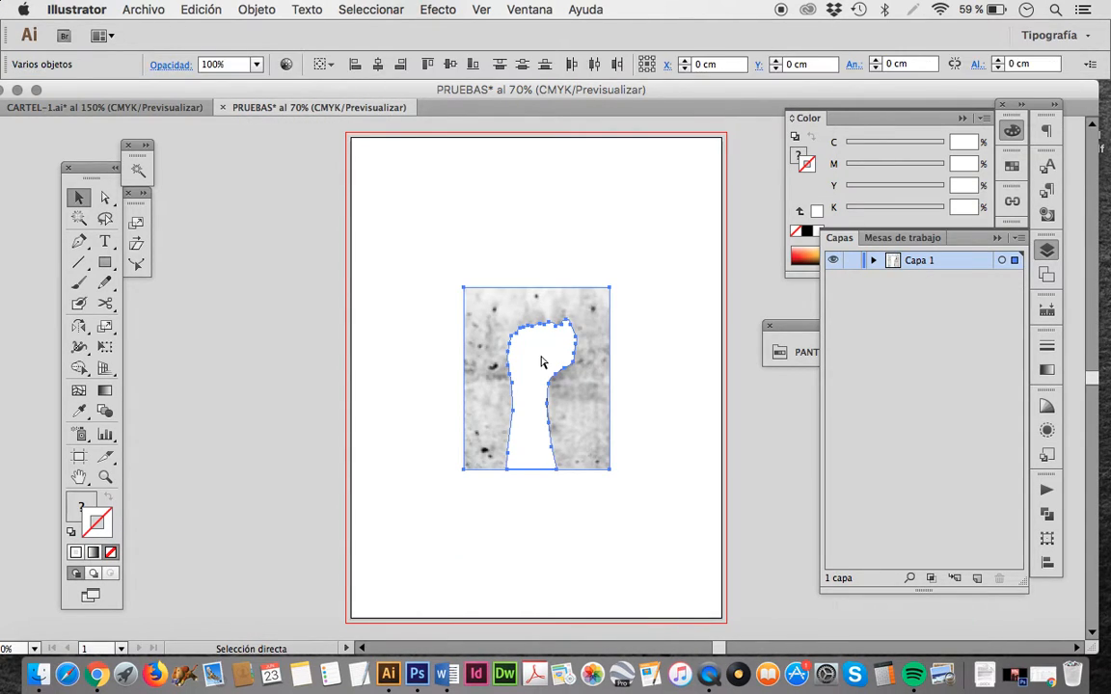
pyautogui.click(661, 377)
pyautogui.click(560, 355)
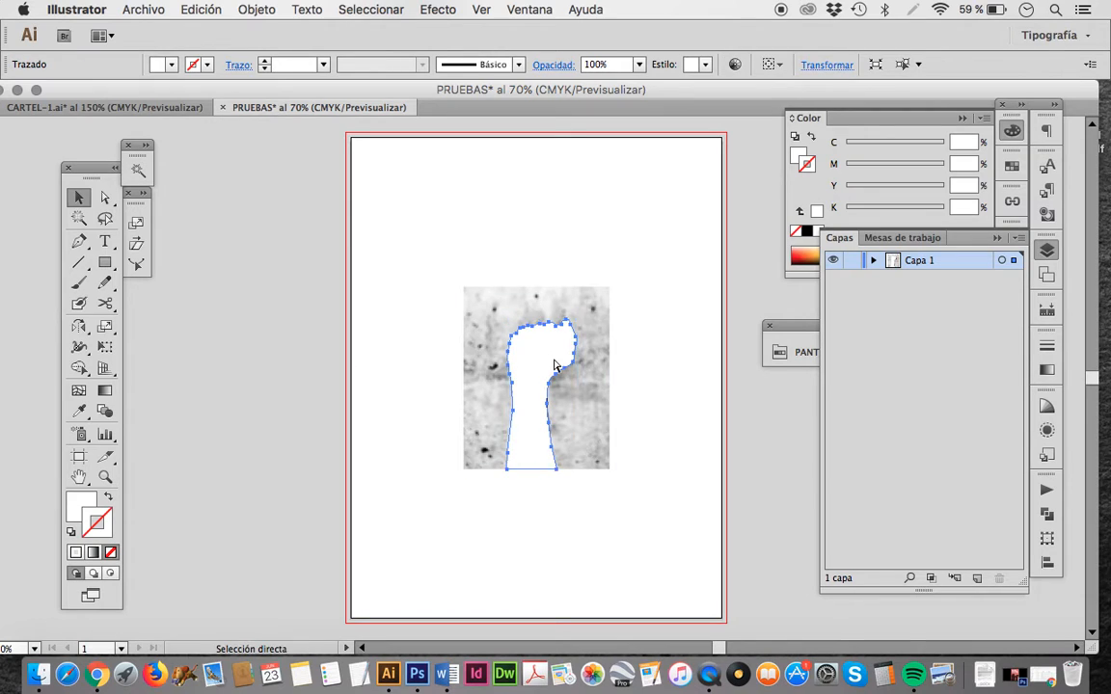
pyautogui.click(324, 229)
pyautogui.click(565, 384)
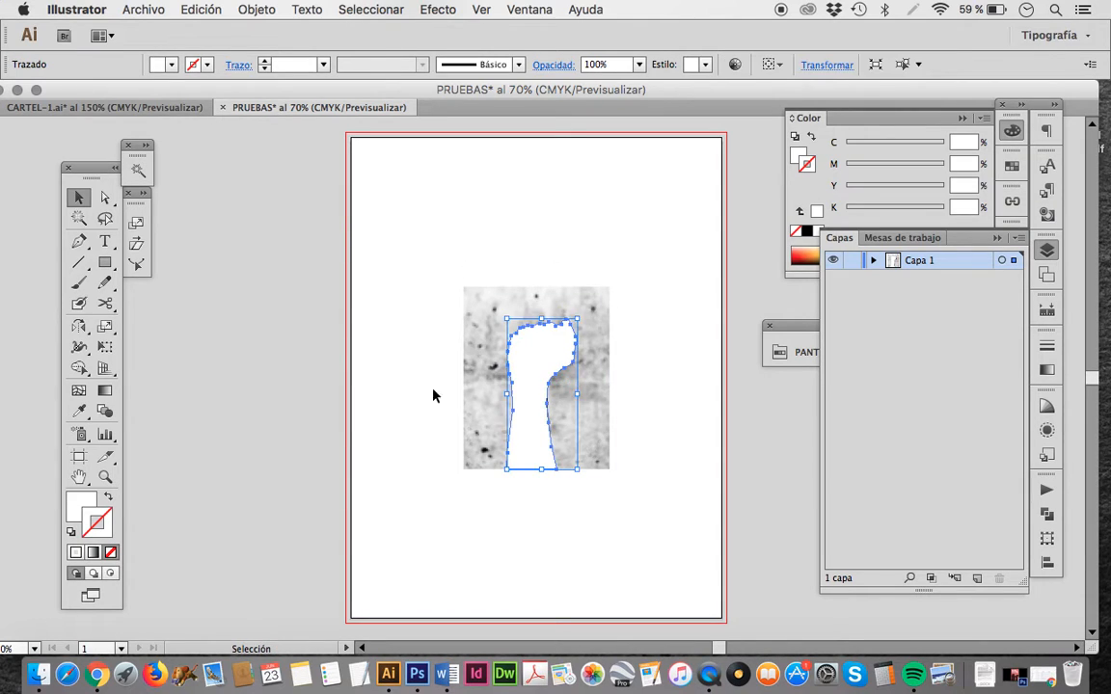
pyautogui.click(430, 261)
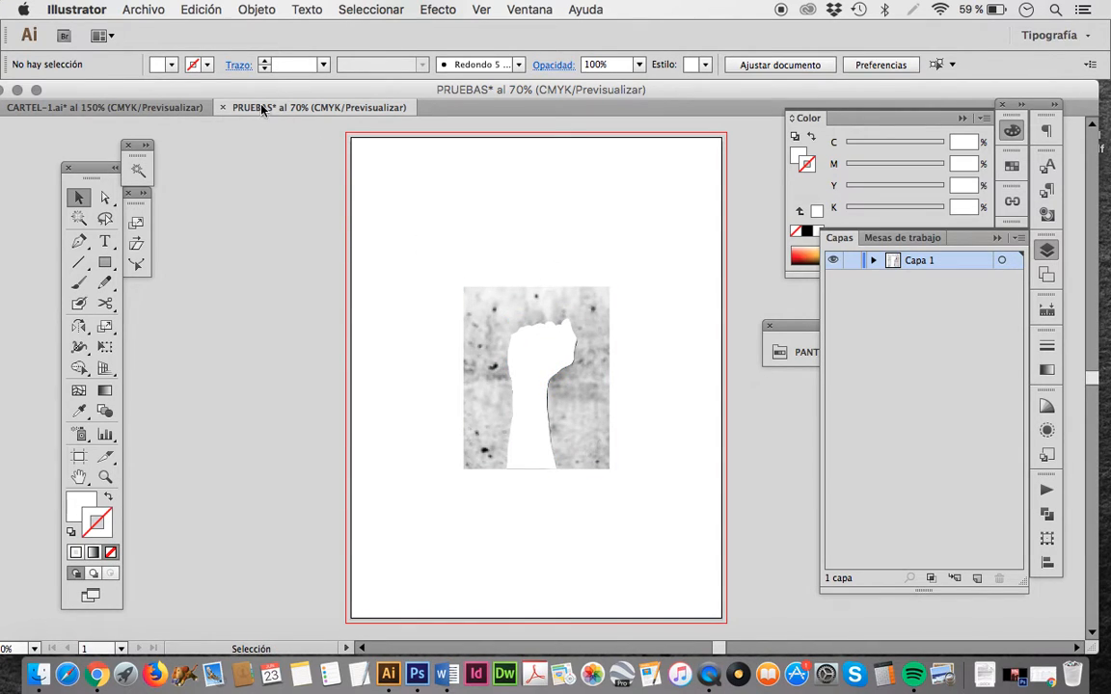
pyautogui.click(149, 107)
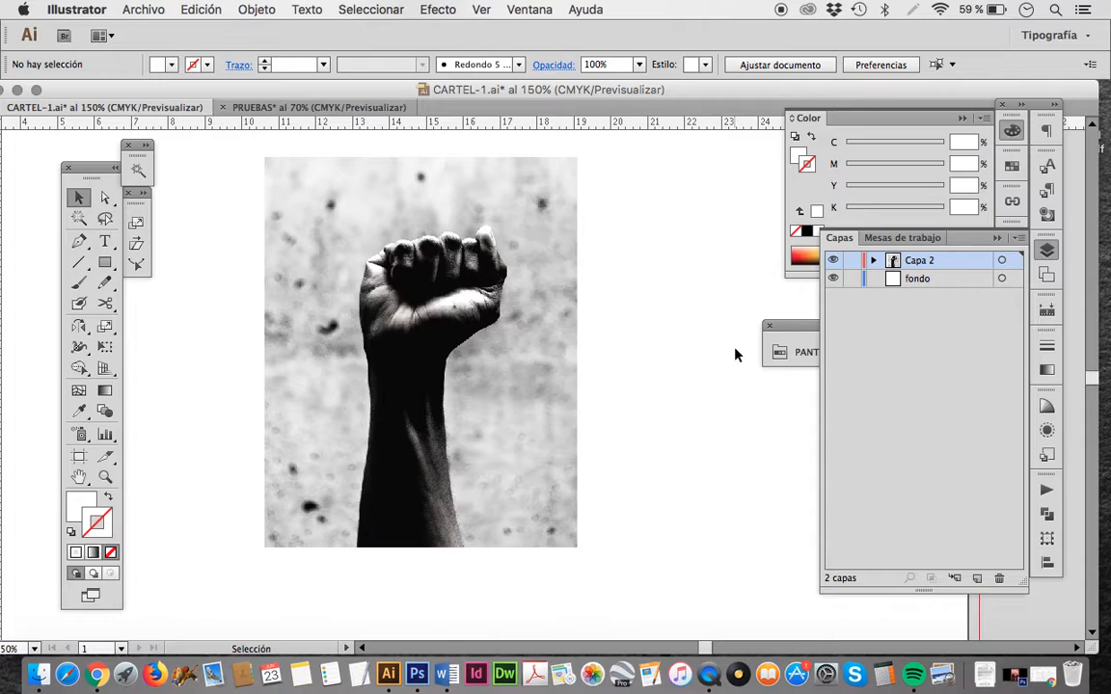
# Step: Start a Pen path at the corner where the forearm's right edge meets the photo's bottom edge
pyautogui.hscroll(-3, 705, 396)
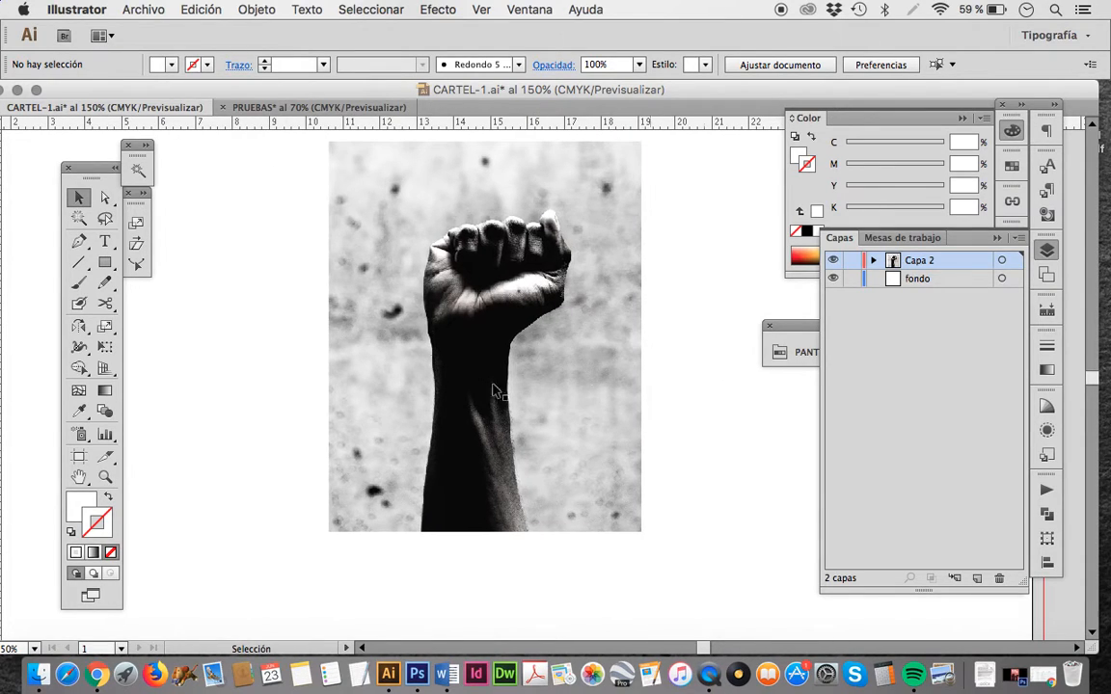
pyautogui.click(76, 247)
pyautogui.press('super+plus')
pyautogui.press('super+plus')
pyautogui.press('super+plus')
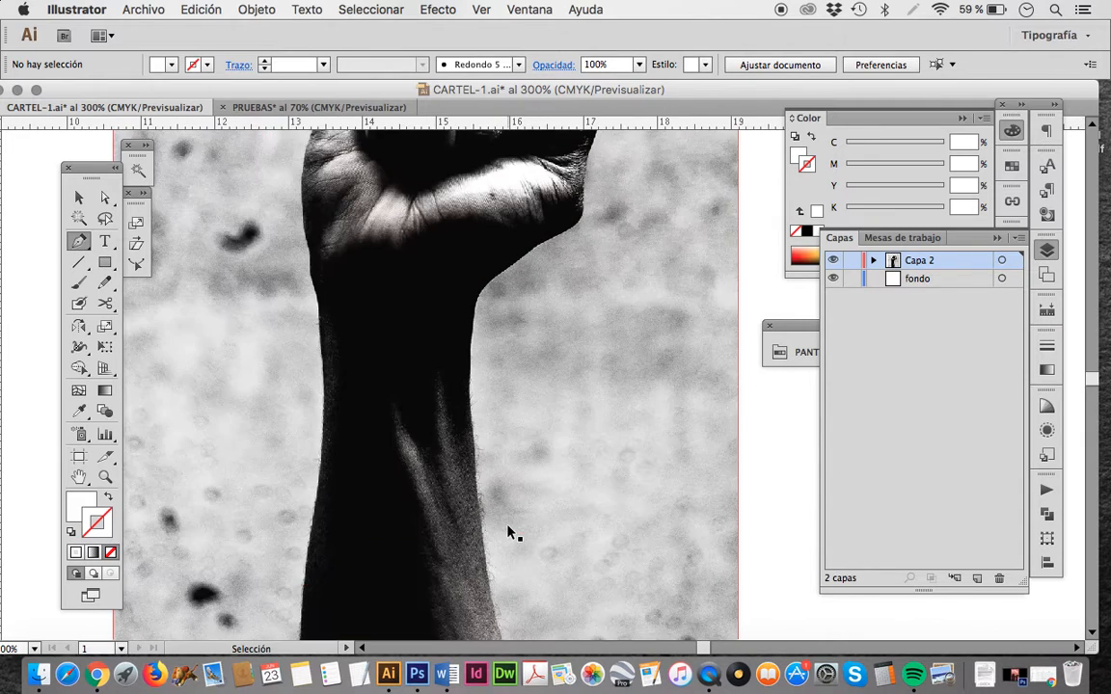
pyautogui.scroll(-5, 509, 530)
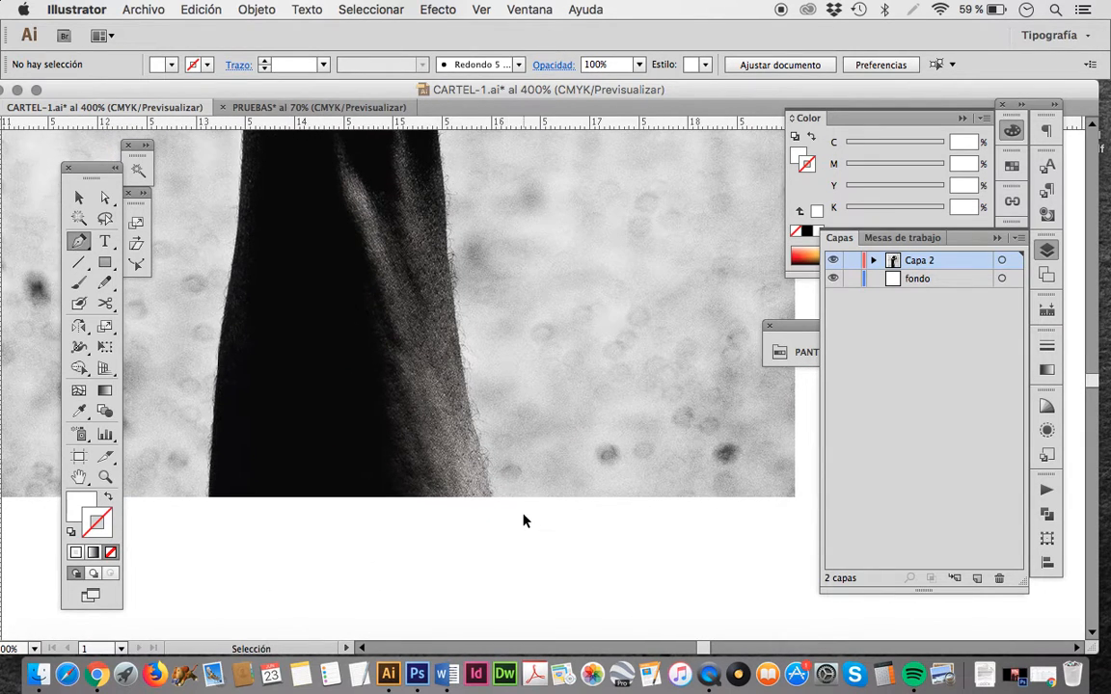
pyautogui.press('super+plus')
pyautogui.click(465, 549)
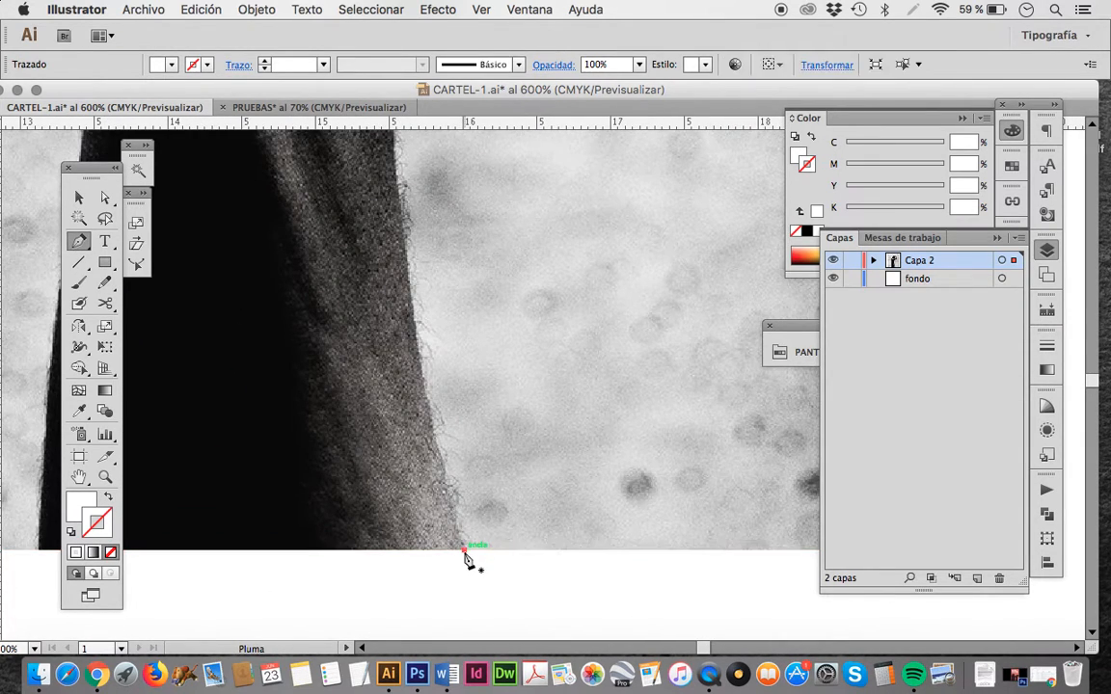
pyautogui.click(472, 425)
pyautogui.click(432, 346)
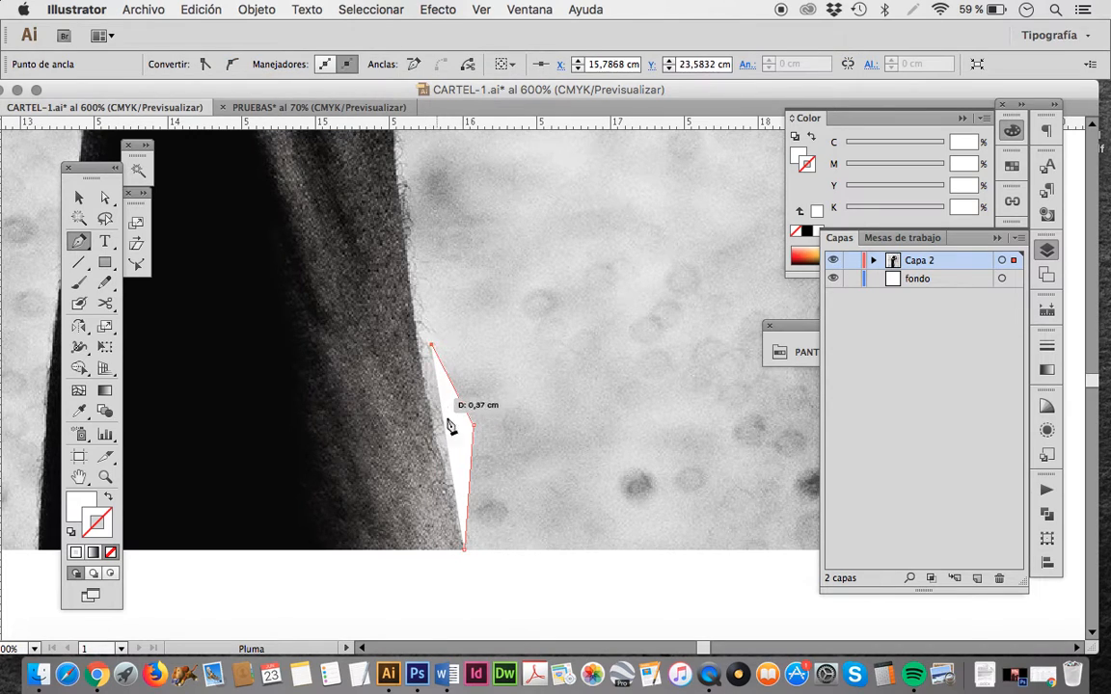
pyautogui.click(110, 501)
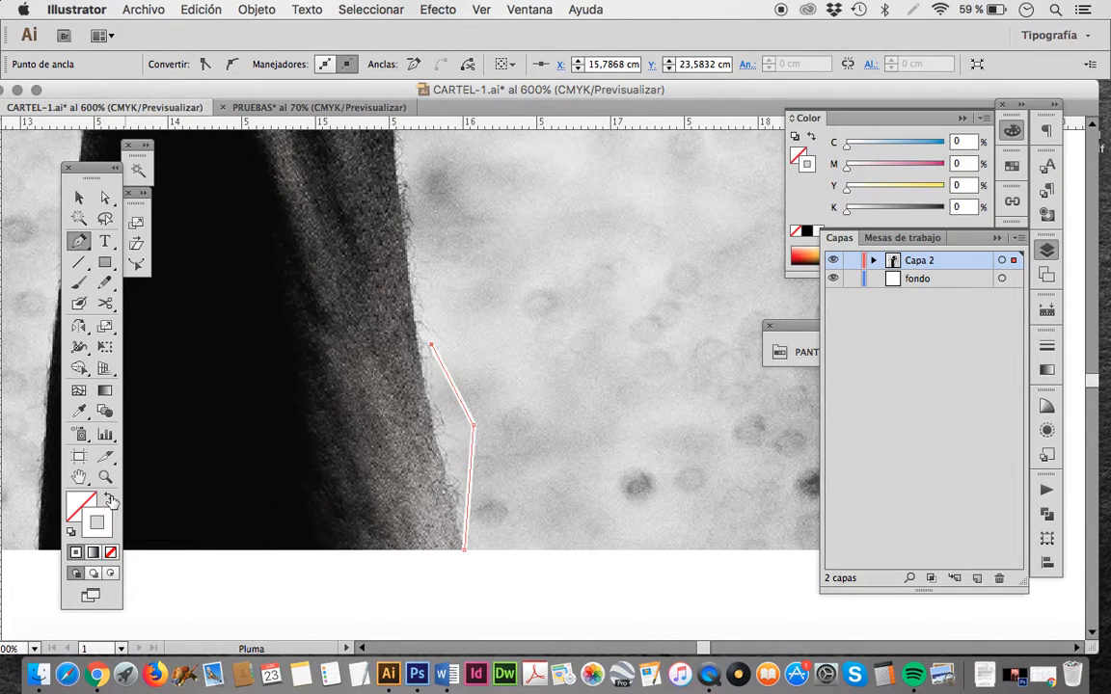
pyautogui.press('super+z')
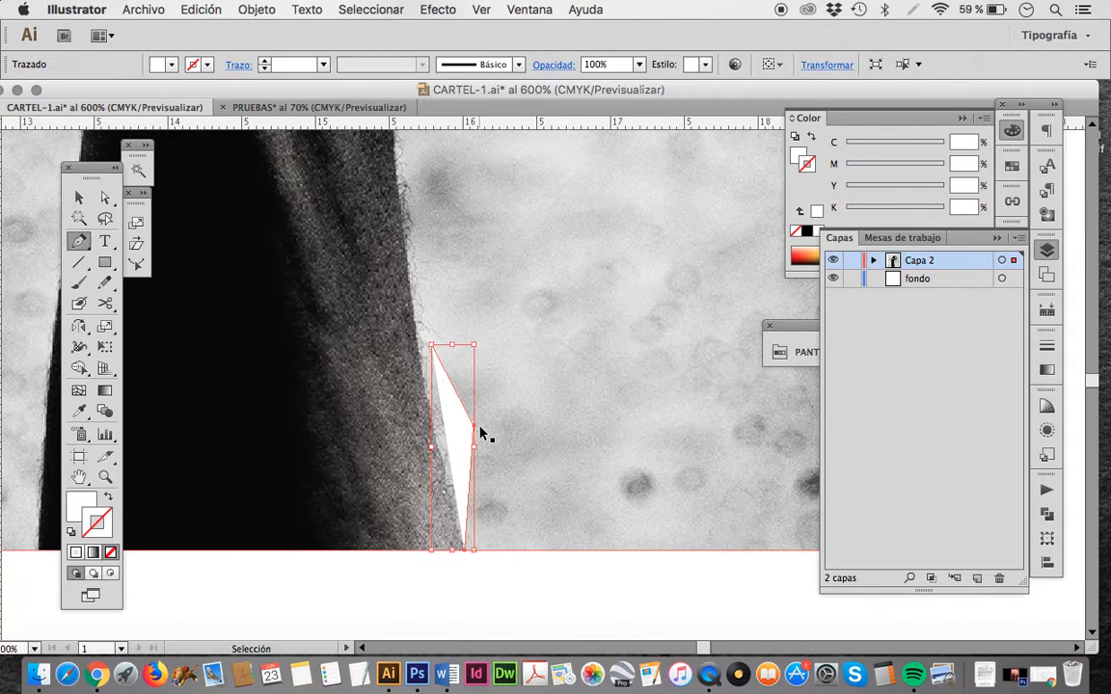
pyautogui.press('super+z')
pyautogui.press('super+z')
pyautogui.press('super+z')
# Step: Swap the path's fill and stroke so it has no fill and a white stroke
pyautogui.click(111, 500)
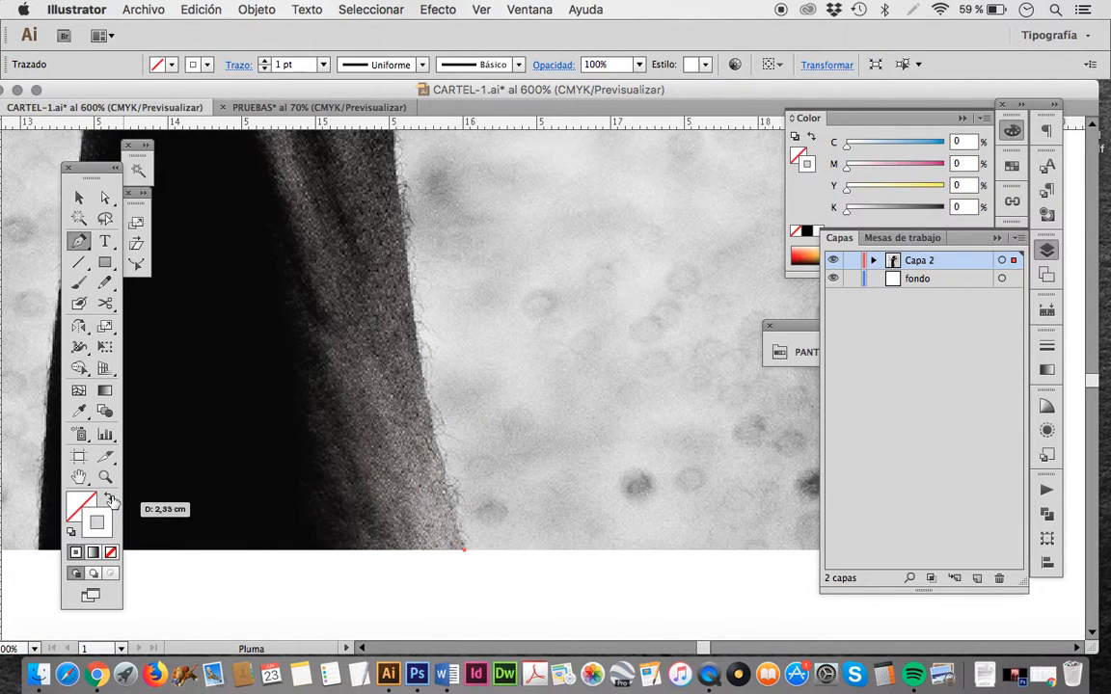
pyautogui.click(435, 427)
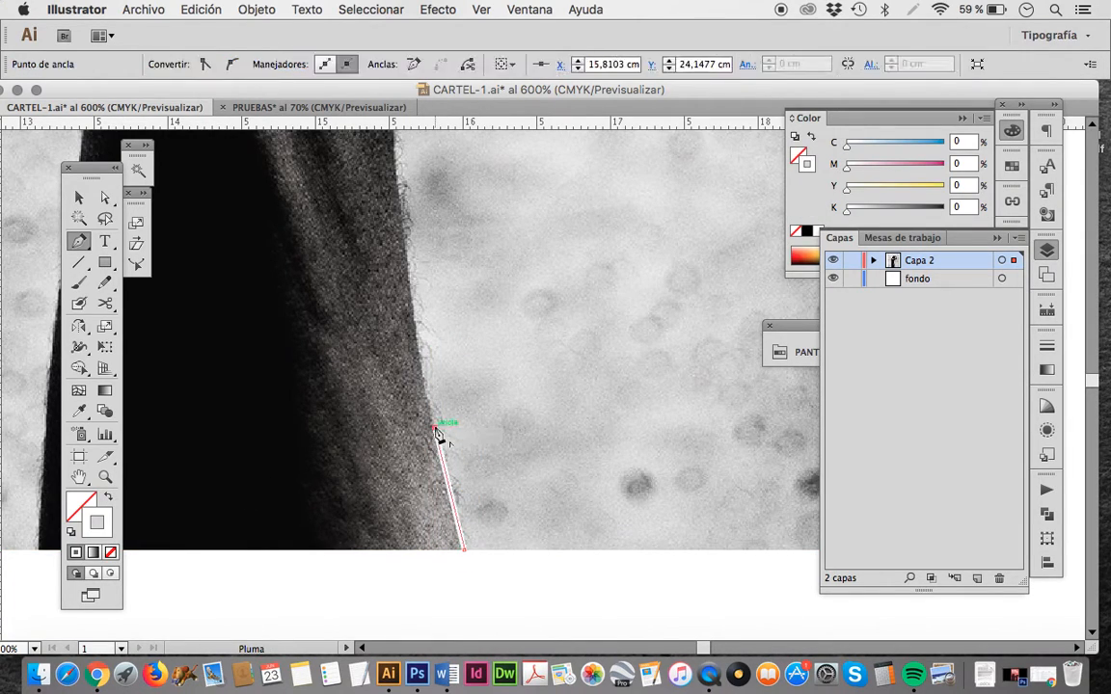
pyautogui.click(497, 340)
pyautogui.click(573, 419)
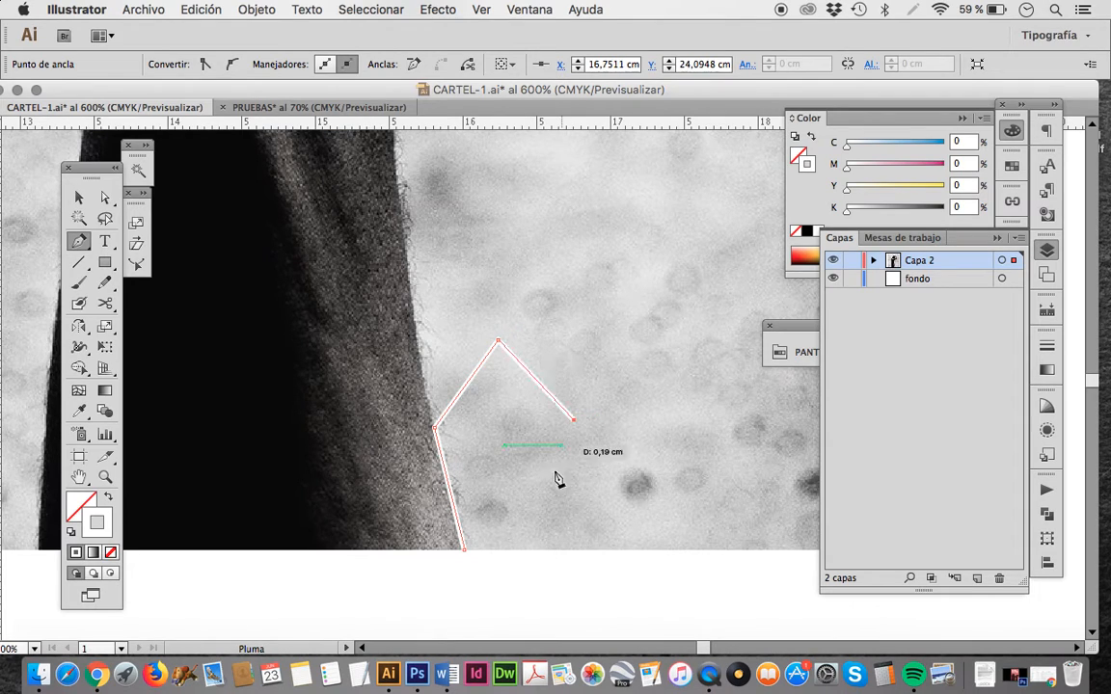
pyautogui.click(557, 489)
pyautogui.click(664, 407)
pyautogui.press('super+z')
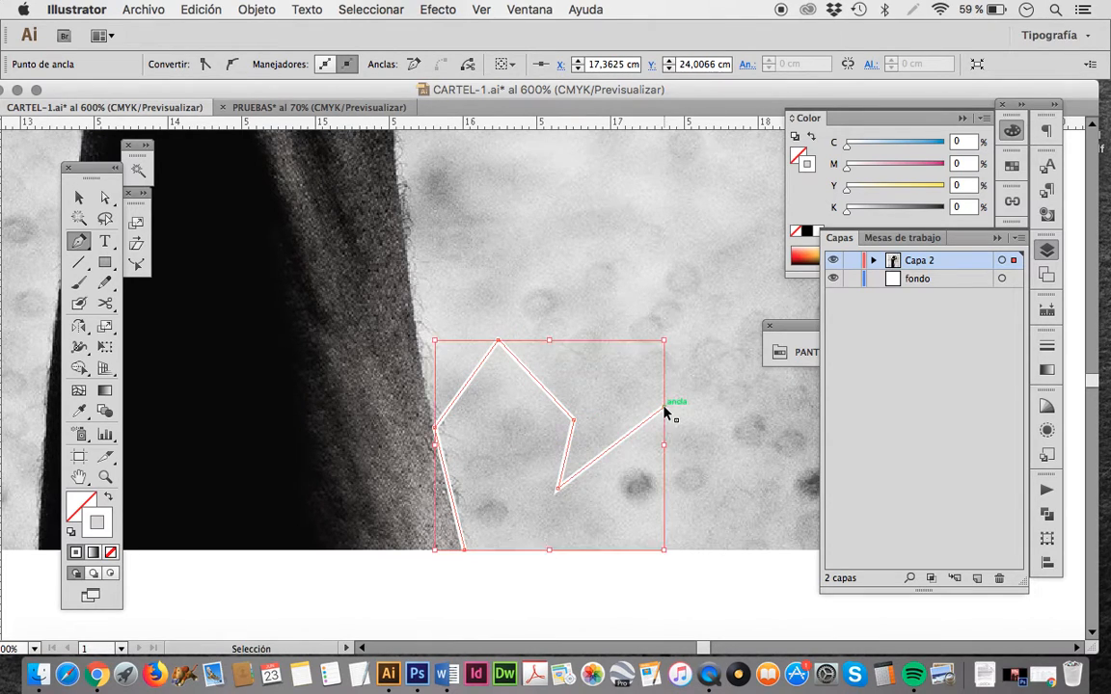
pyautogui.press('super+z')
pyautogui.press('super+z')
pyautogui.press('super+z')
pyautogui.press('super+z')
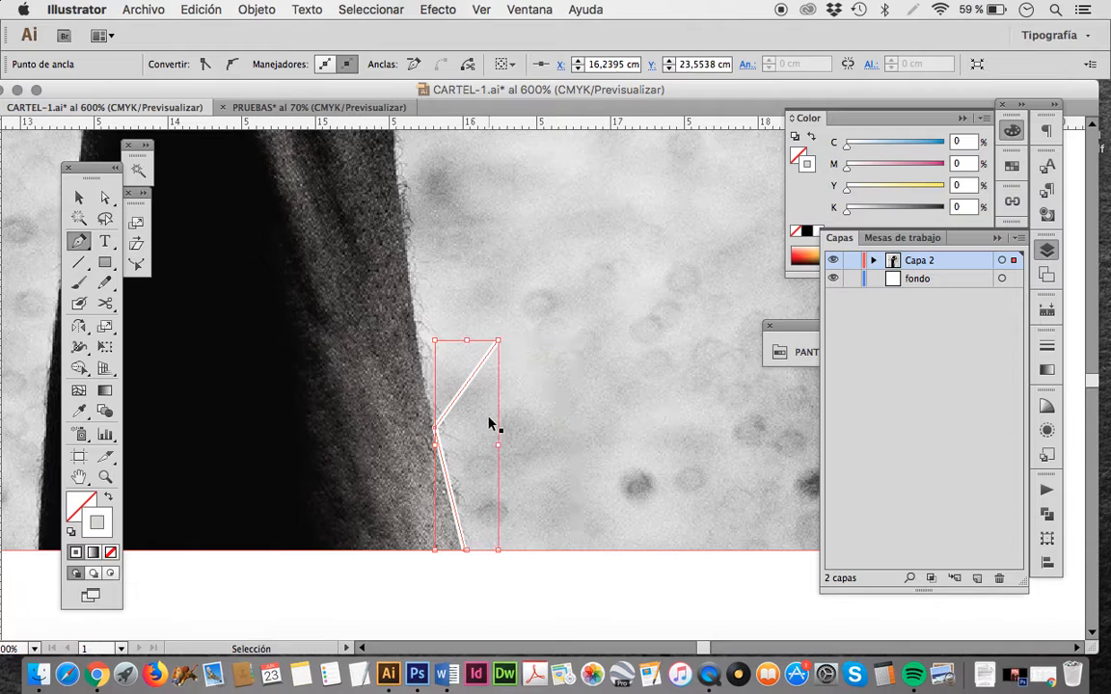
# Step: Trace the forearm's right edge with the Pen tool, adding anchor points upward from the photo's bottom edge
pyautogui.click(429, 401)
pyautogui.moveTo(426, 394); pyautogui.dragTo(416, 328)
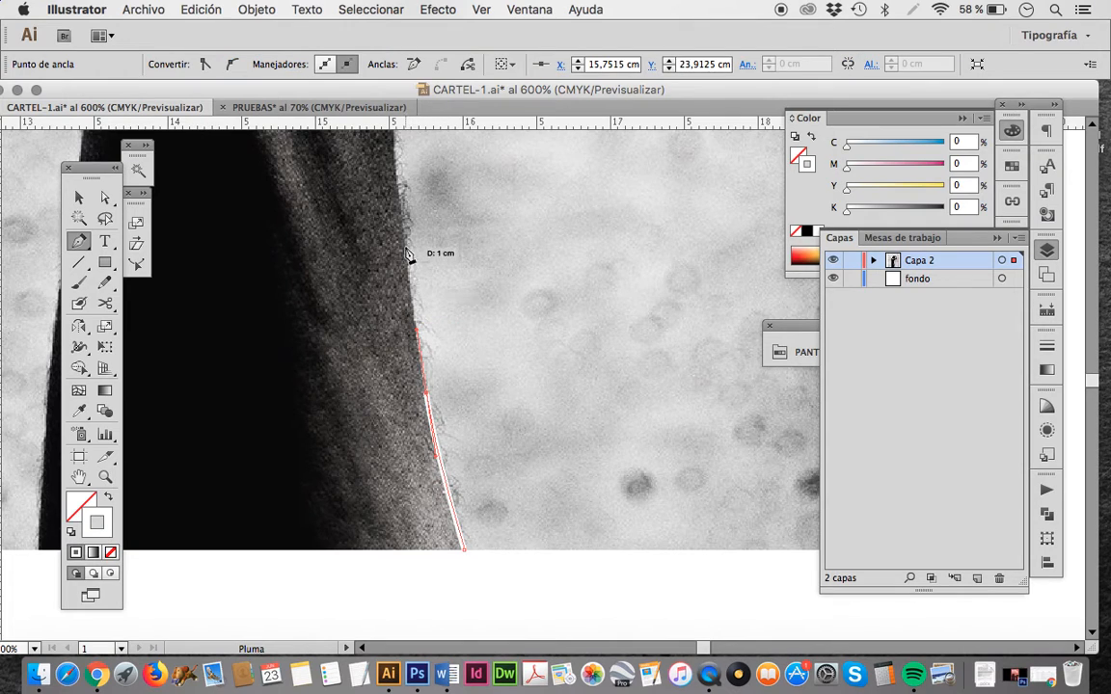
pyautogui.click(405, 247)
pyautogui.scroll(5, 406, 243)
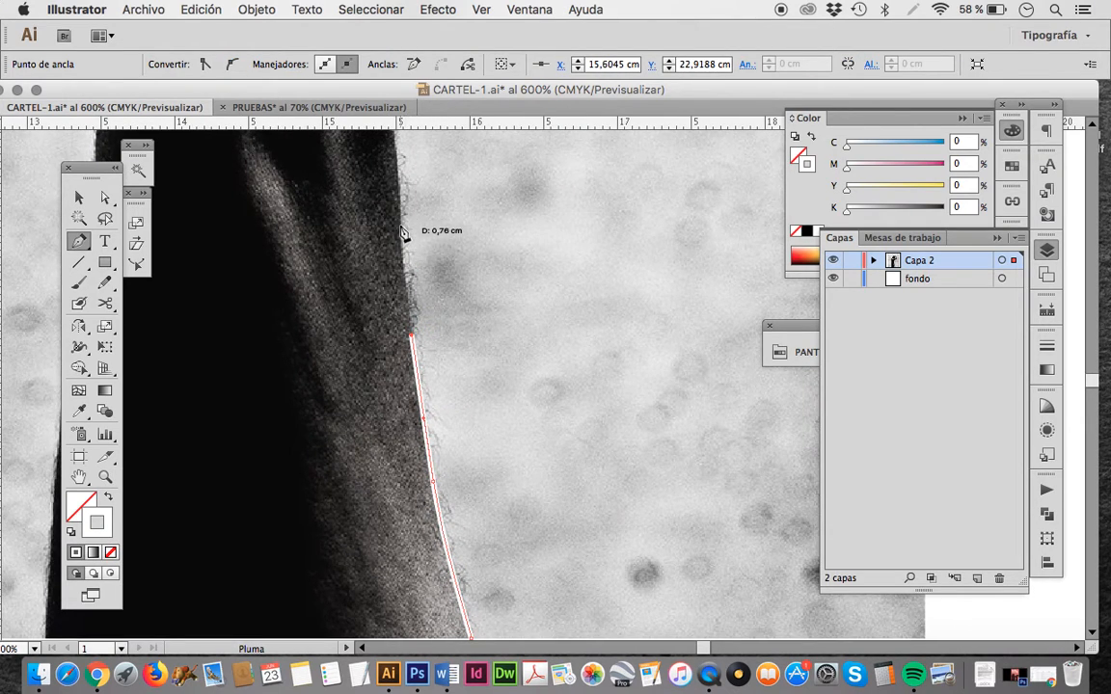
pyautogui.click(401, 213)
pyautogui.scroll(3, 404, 209)
pyautogui.moveTo(403, 209); pyautogui.dragTo(412, 212)
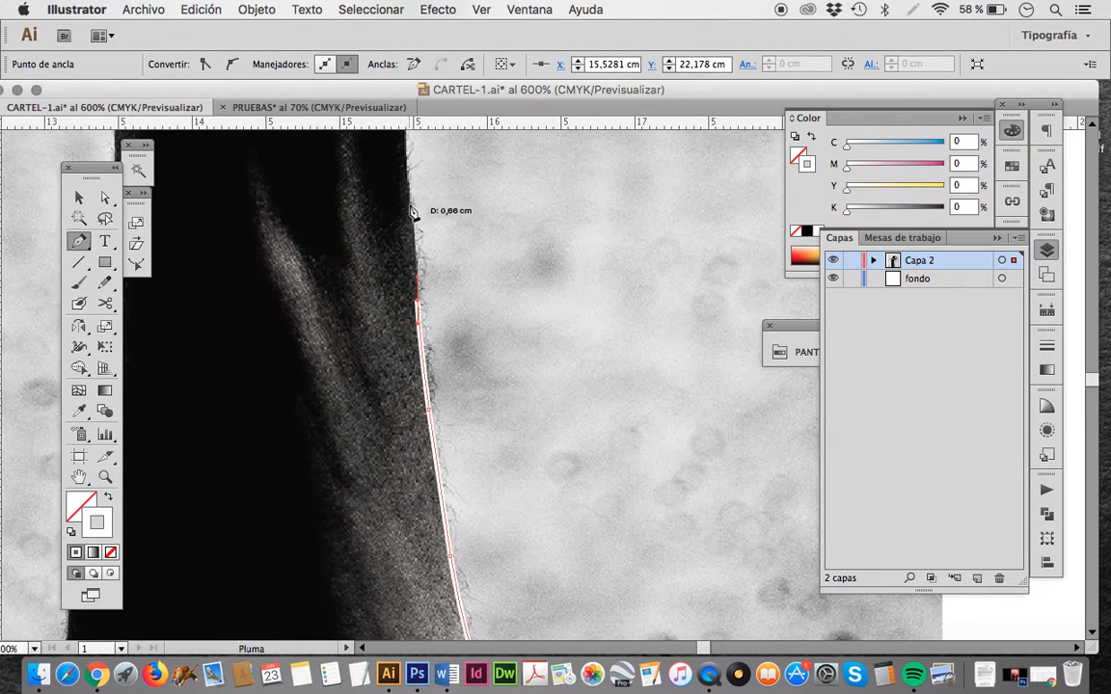
pyautogui.click(412, 203)
pyautogui.scroll(8, 415, 210)
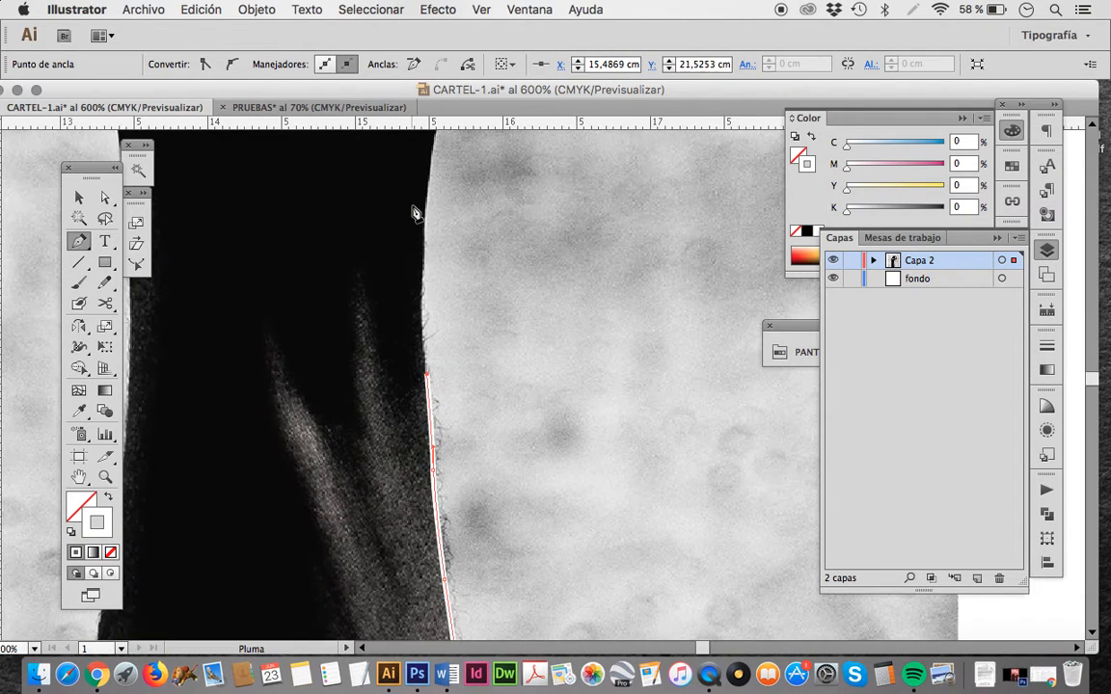
# Step: Extend the Pen path with curved segments along the narrow wrist to the bend below the hand, and stop drawing
pyautogui.moveTo(426, 232); pyautogui.dragTo(433, 172)
pyautogui.scroll(6, 436, 178)
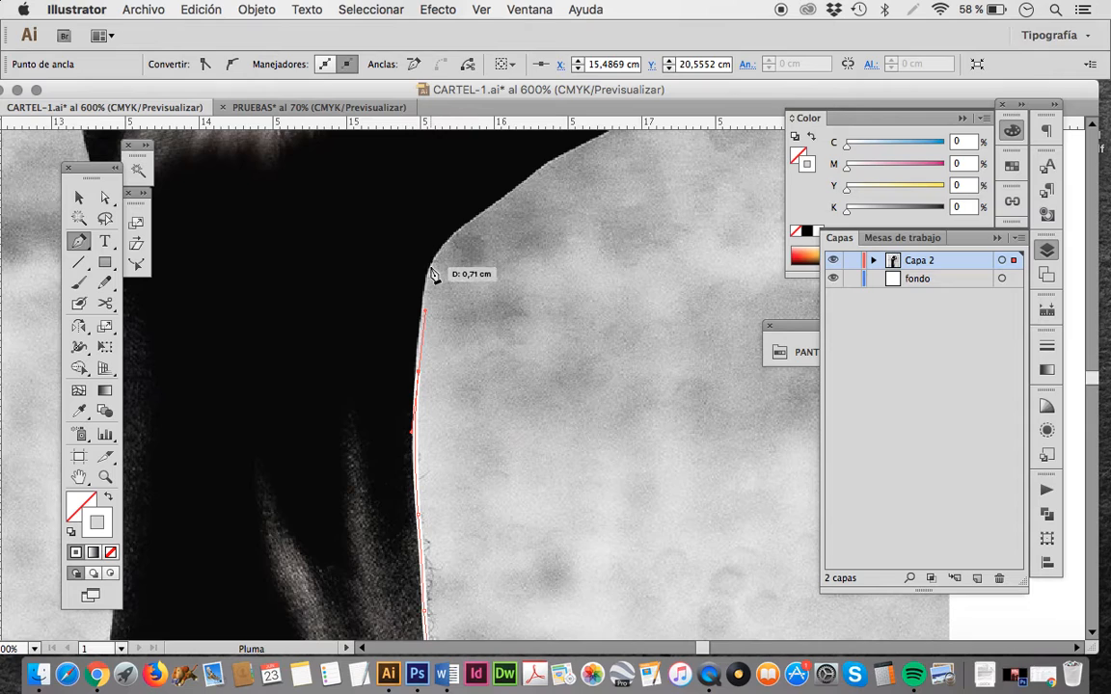
pyautogui.click(432, 256)
pyautogui.moveTo(432, 254)
pyautogui.mouseDown()
pyautogui.moveTo(446, 226)
pyautogui.moveTo(447, 248)
pyautogui.mouseUp()
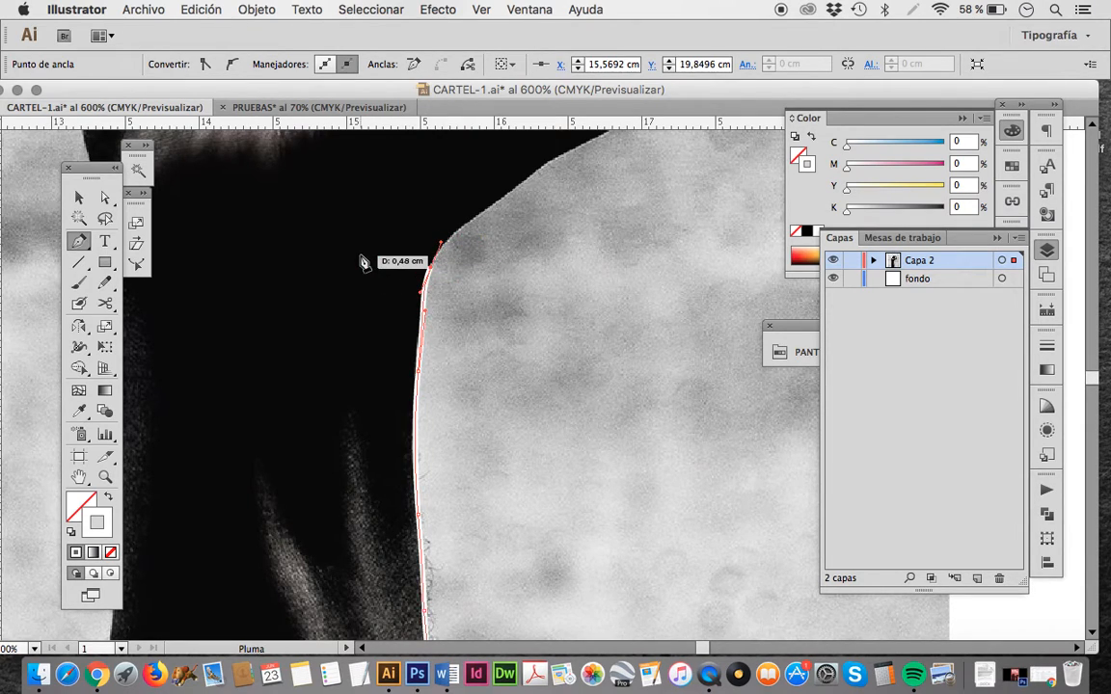
pyautogui.click(80, 198)
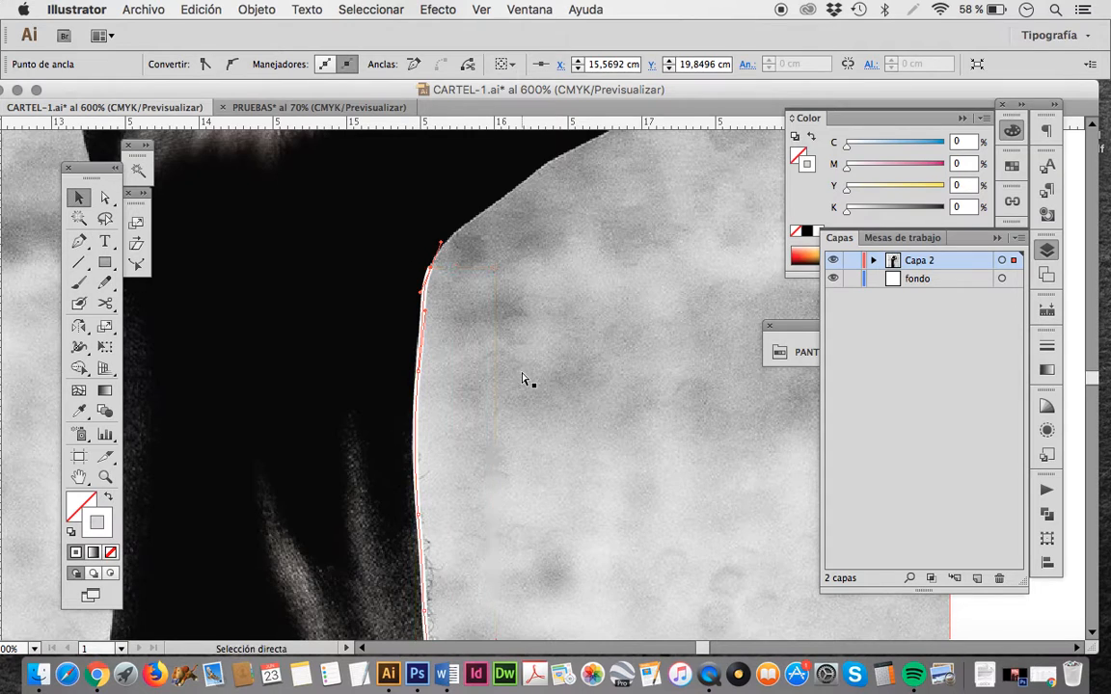
pyautogui.press('super+minus')
pyautogui.press('super+minus')
pyautogui.press('super+minus')
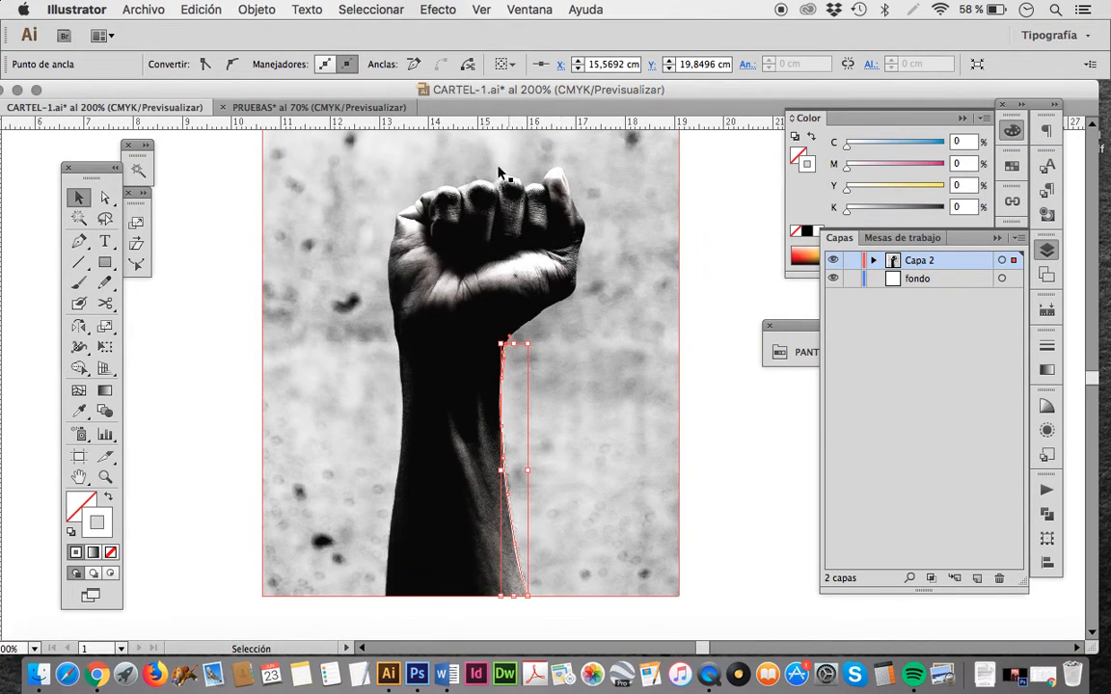
# Step: Switch to the PRUEBAS document and cut the white silhouette path covering the fist
pyautogui.click(290, 107)
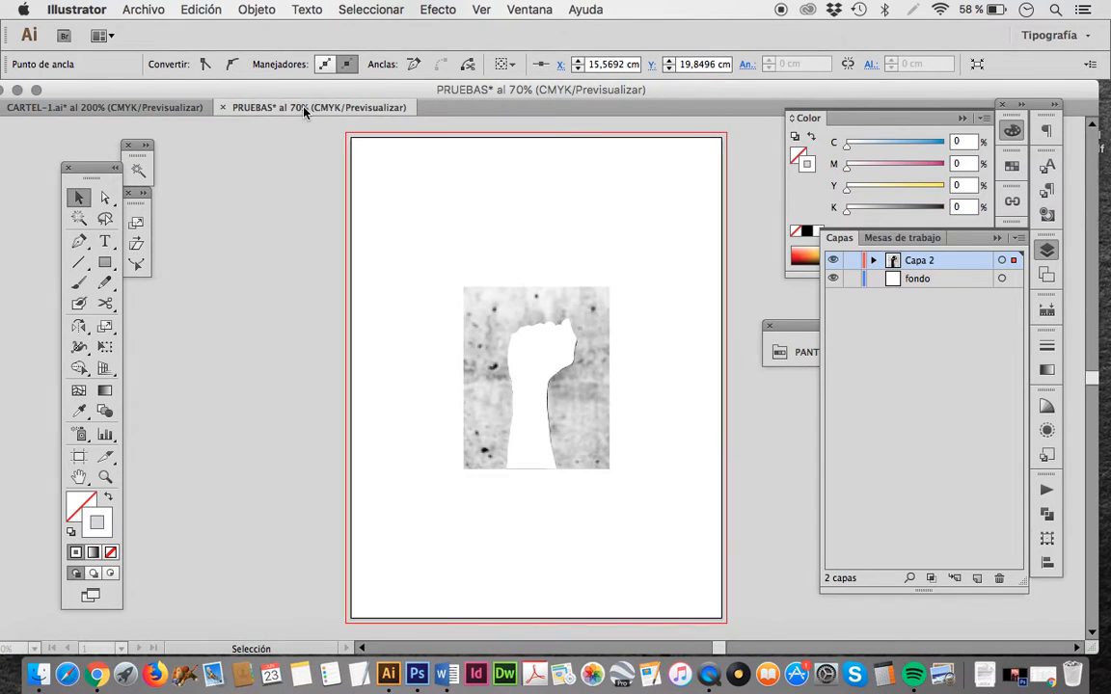
pyautogui.click(545, 344)
pyautogui.press('super+x')
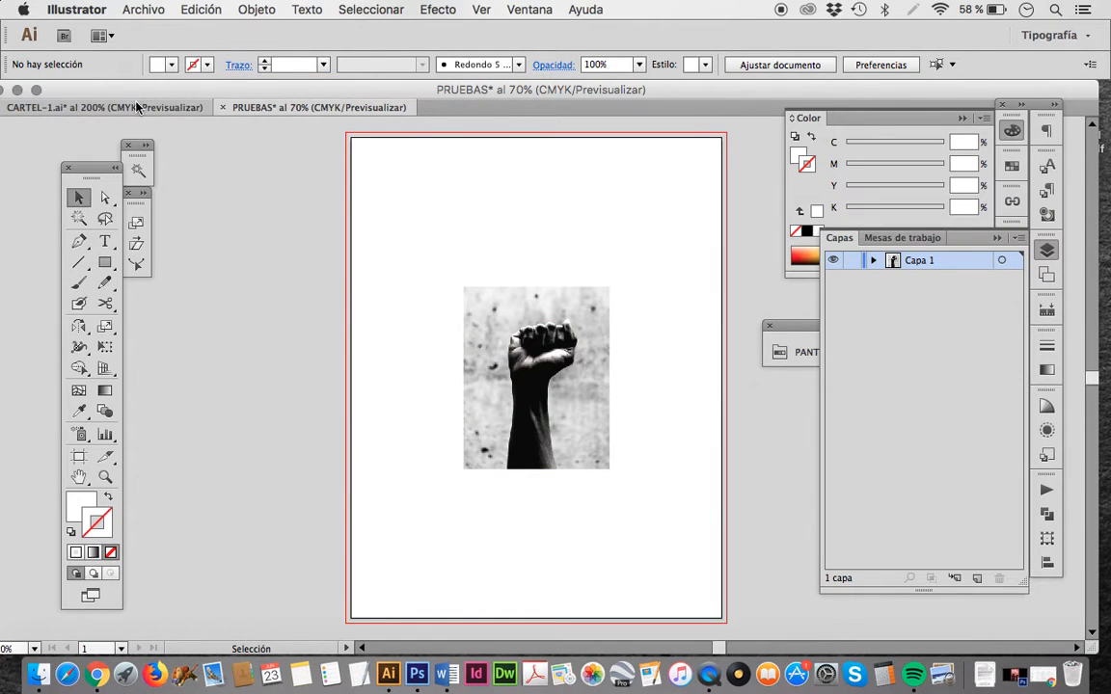
# Step: Return to CARTEL-1.ai and delete the partial Pen path along the forearm
pyautogui.click(105, 107)
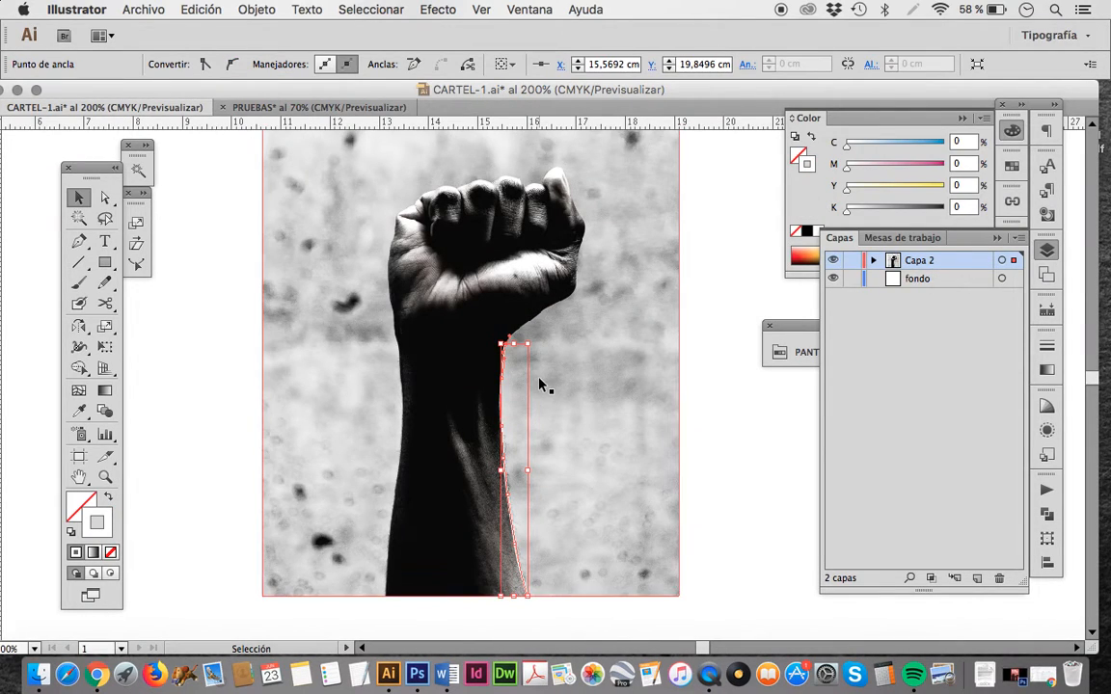
pyautogui.press('Delete')
pyautogui.press('Delete')
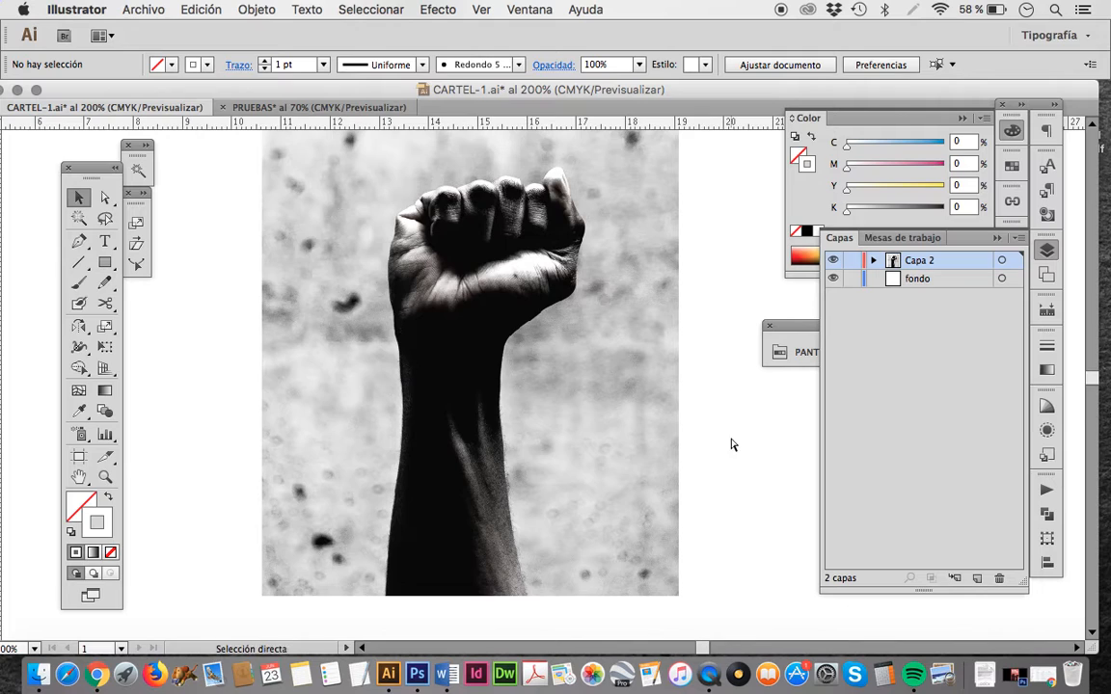
# Step: Paste the silhouette path aligned over the photo's fist and forearm, and give it no fill and a white stroke
pyautogui.press('super+v')
pyautogui.moveTo(530, 462); pyautogui.dragTo(481, 454)
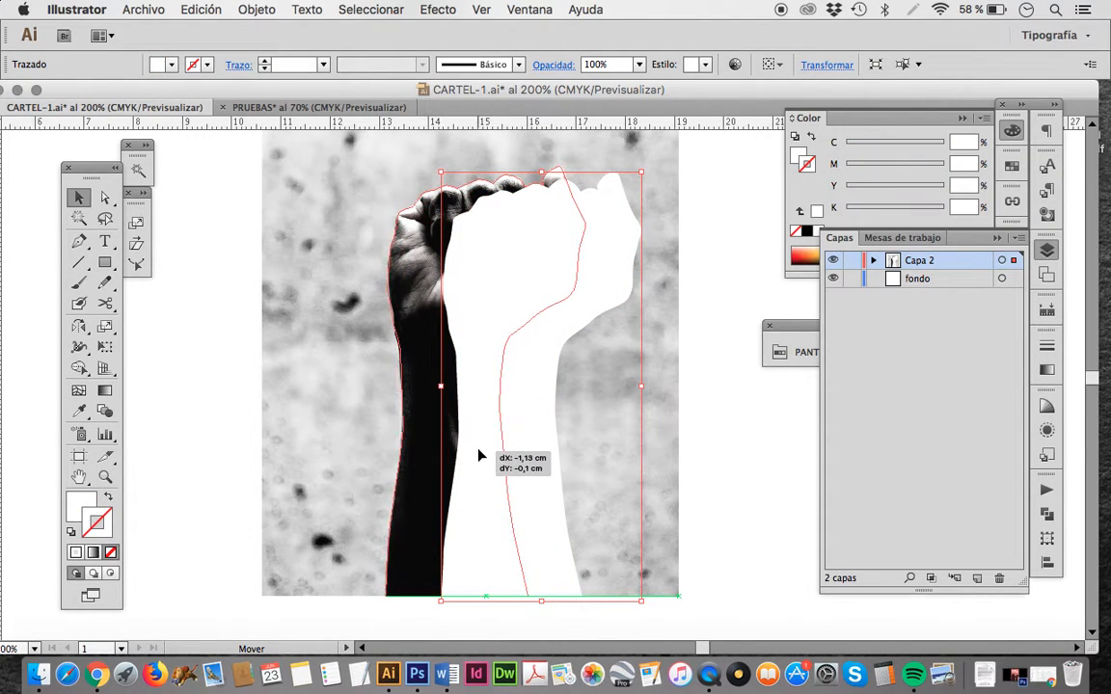
pyautogui.click(108, 496)
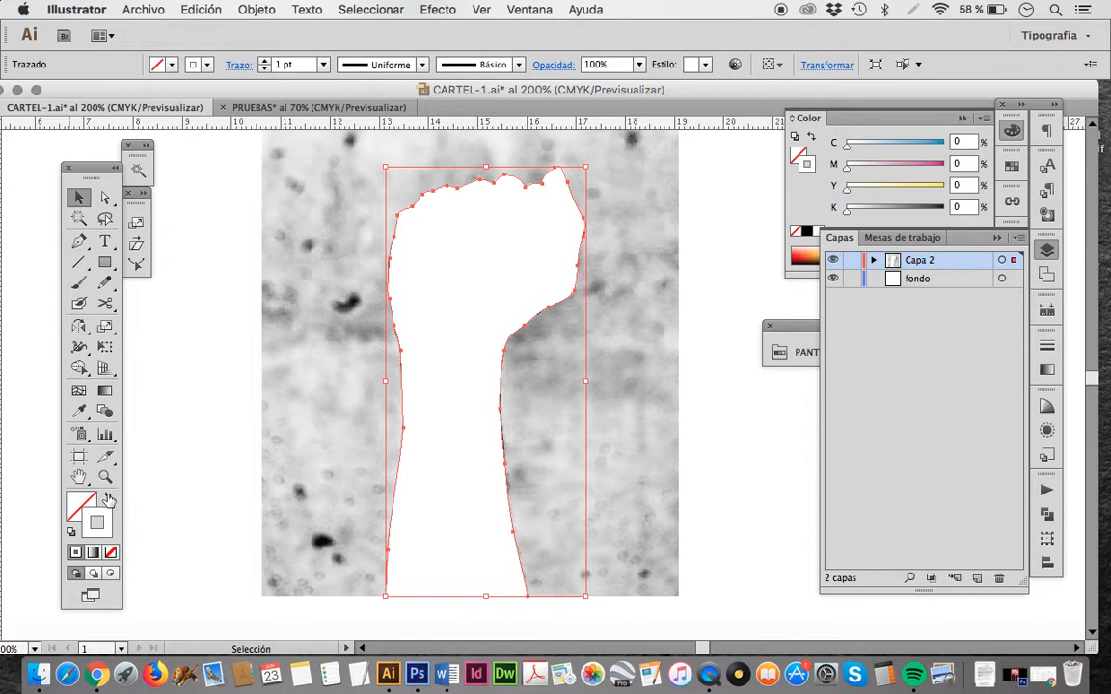
pyautogui.click(718, 353)
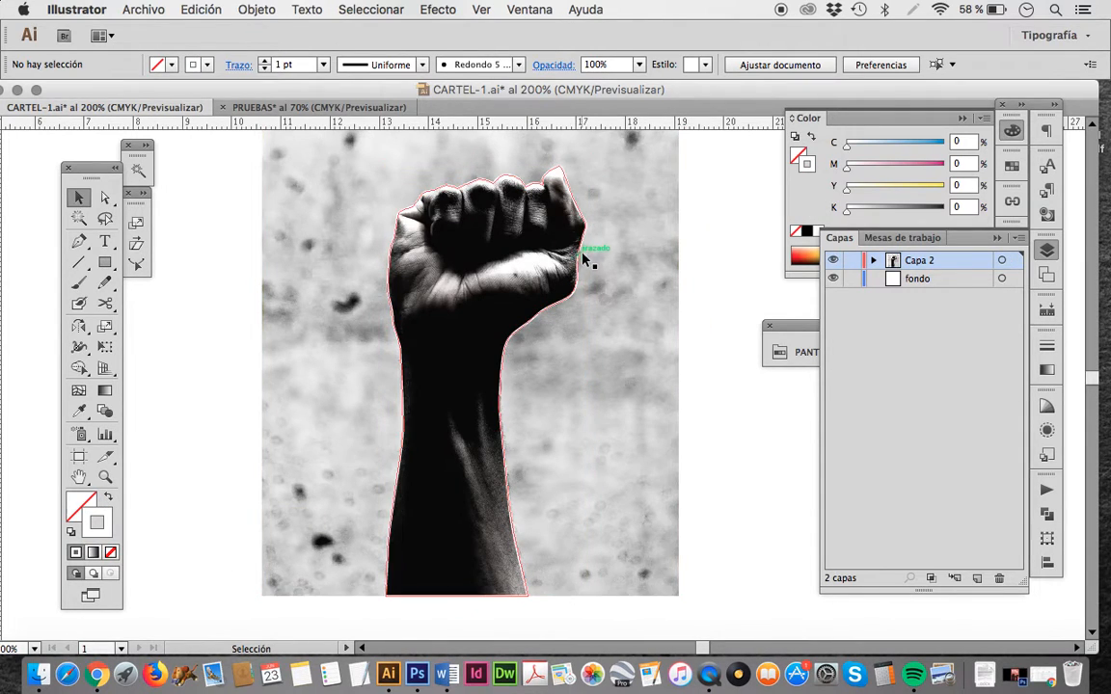
# Step: Select the fist outline together with the photo and make a clipping mask from them
pyautogui.scroll(3, 694, 265)
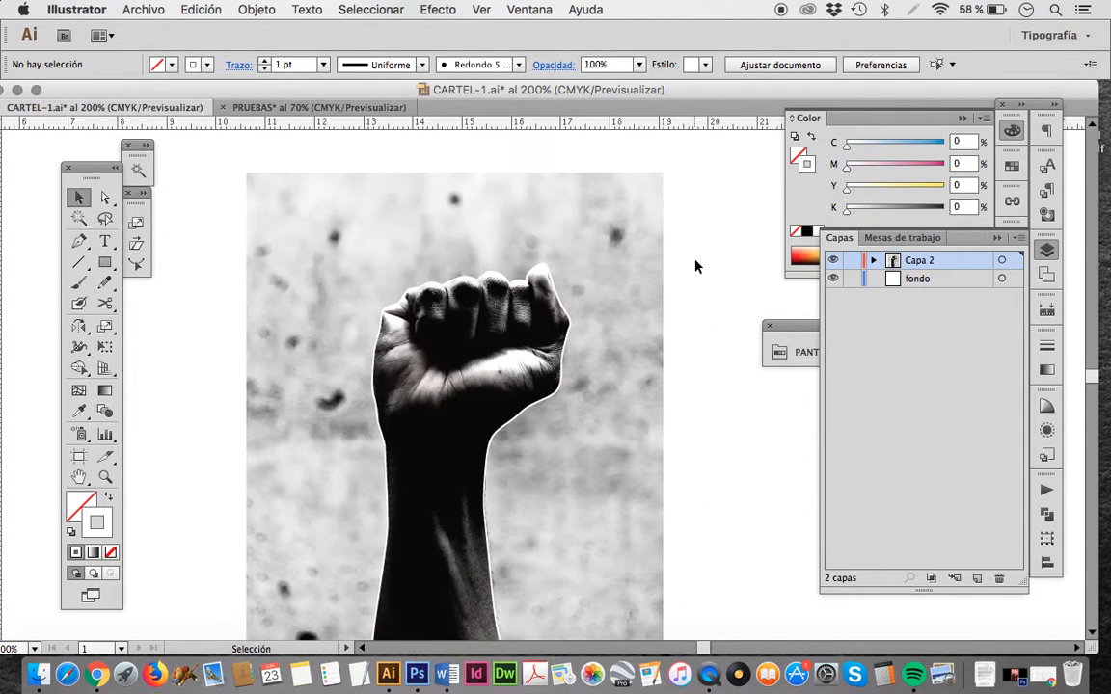
pyautogui.scroll(-2, 695, 261)
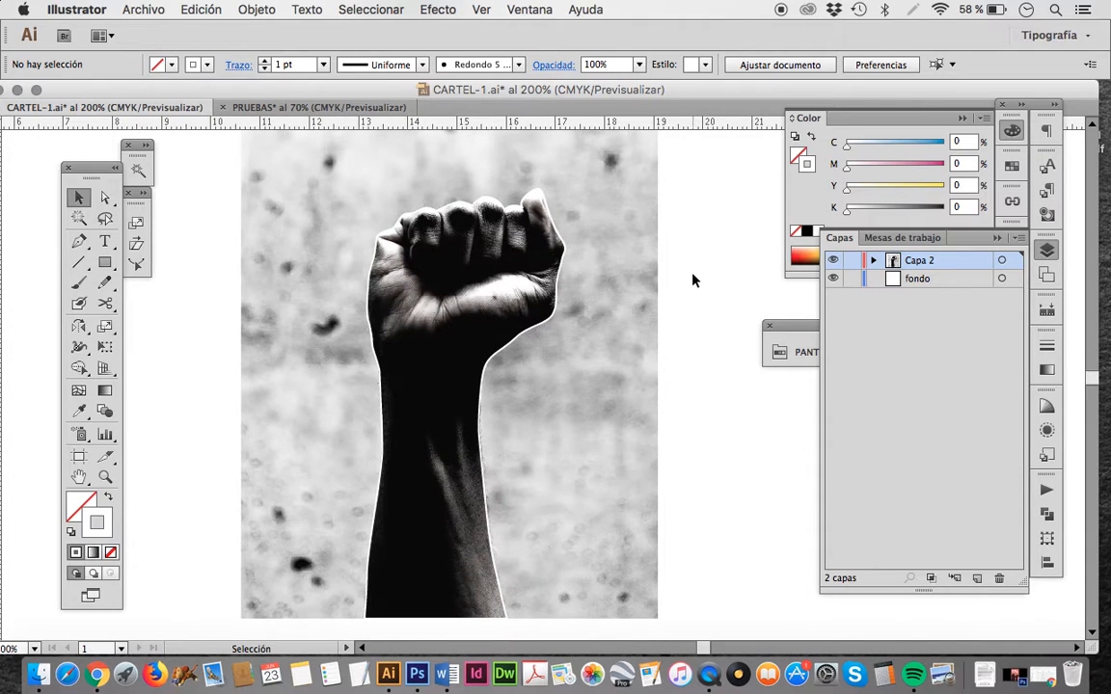
pyautogui.moveTo(693, 280); pyautogui.dragTo(489, 308)
pyautogui.click(714, 300)
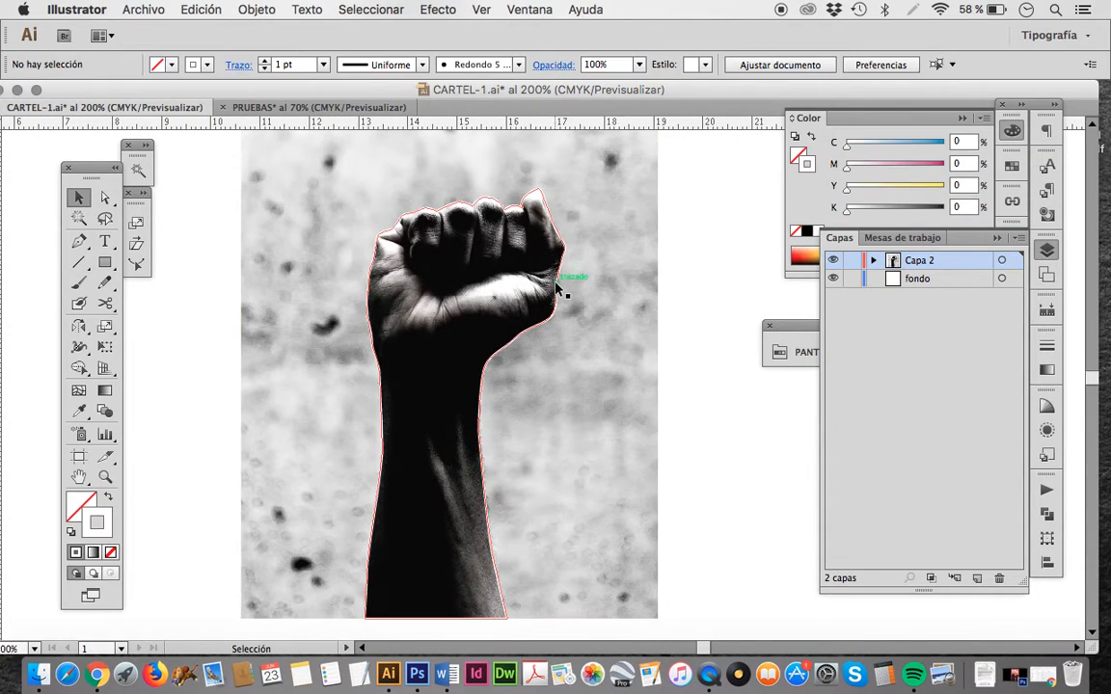
pyautogui.click(557, 286)
pyautogui.keyDown('shift'); pyautogui.click(643, 277); pyautogui.keyUp('shift')
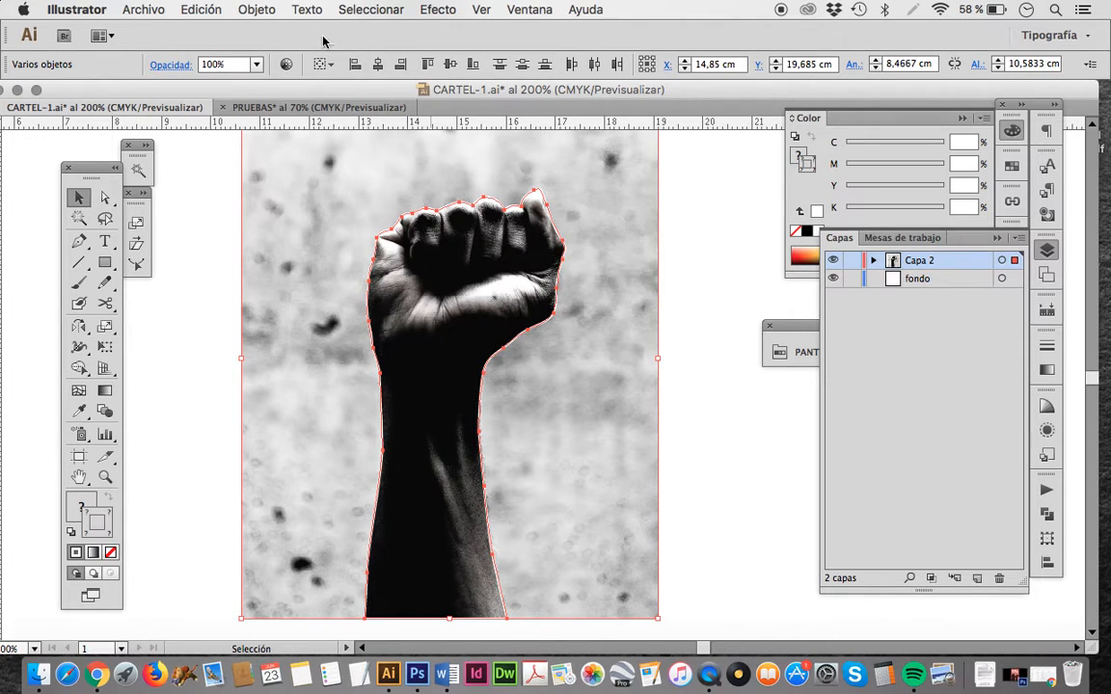
pyautogui.click(253, 10)
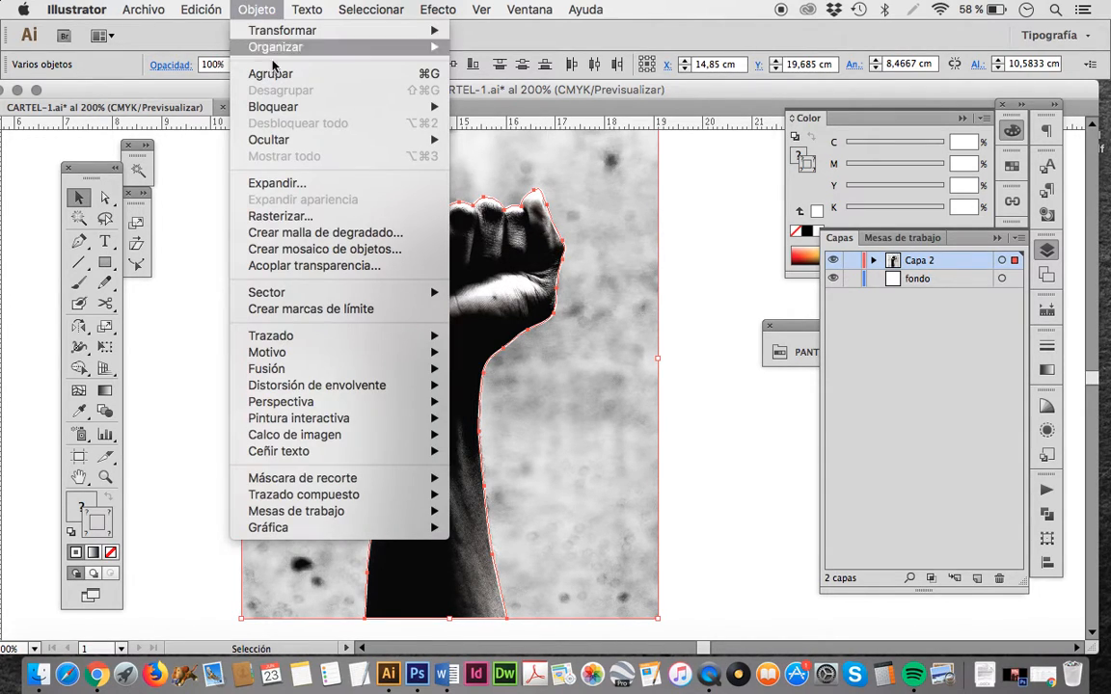
pyautogui.moveTo(317, 339)
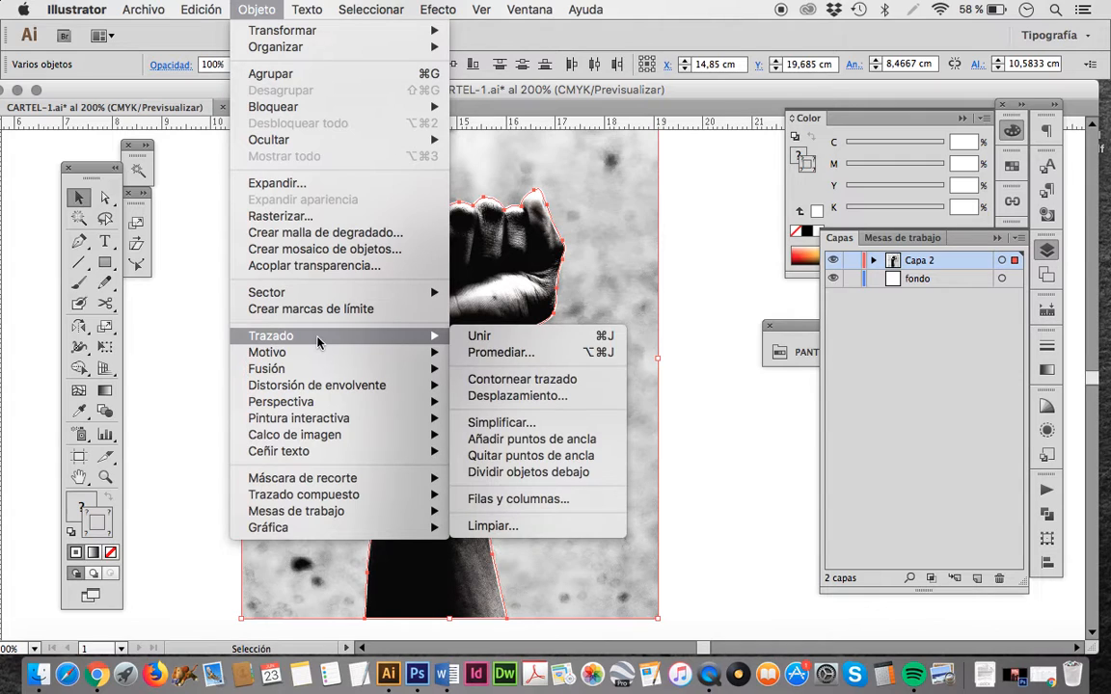
pyautogui.moveTo(345, 479)
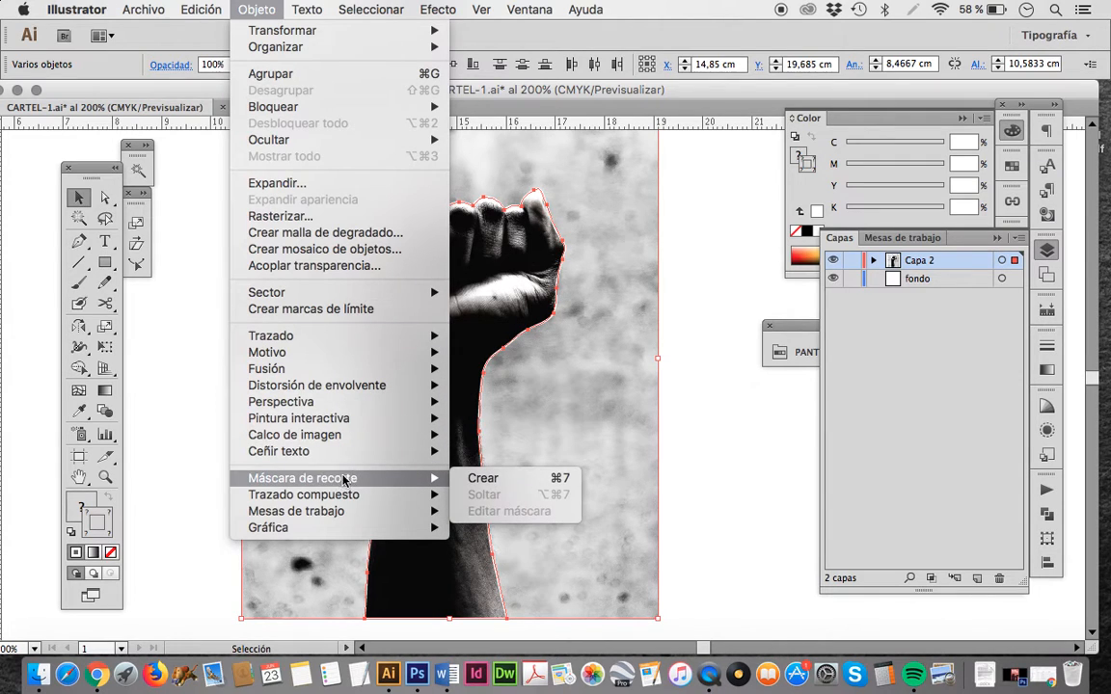
pyautogui.click(492, 474)
pyautogui.click(663, 443)
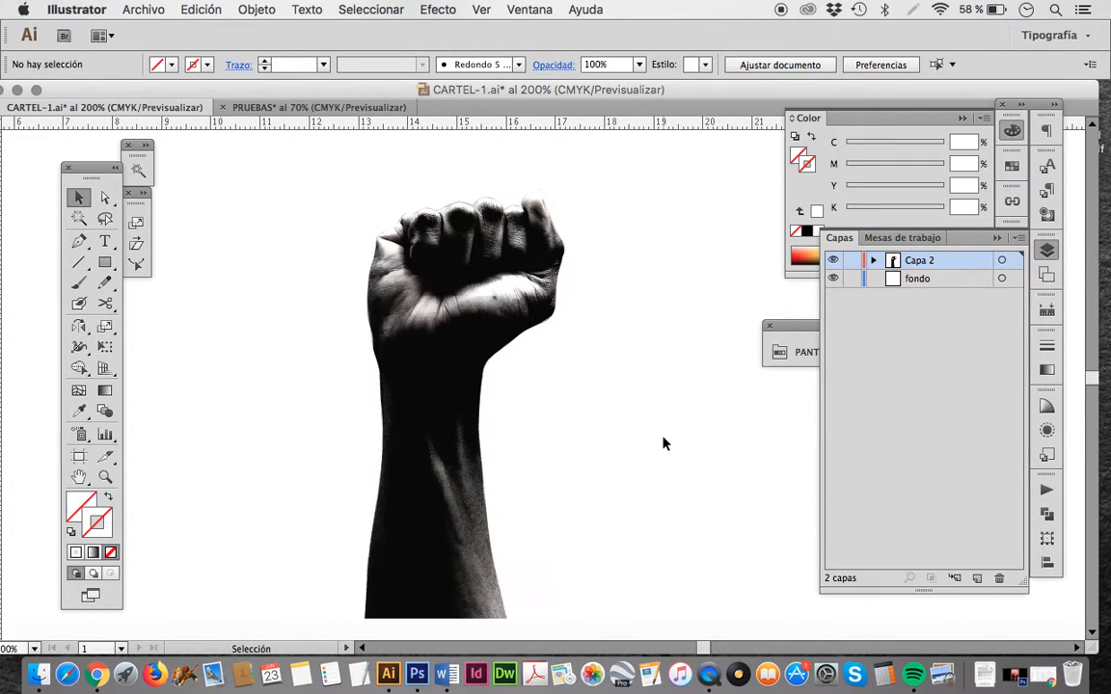
# Step: Move the clipped fist from the middle of the artboard up and to the left
pyautogui.press('super+minus')
pyautogui.press('super+minus')
pyautogui.press('super+minus')
pyautogui.press('super+minus')
pyautogui.scroll(-3, 663, 443)
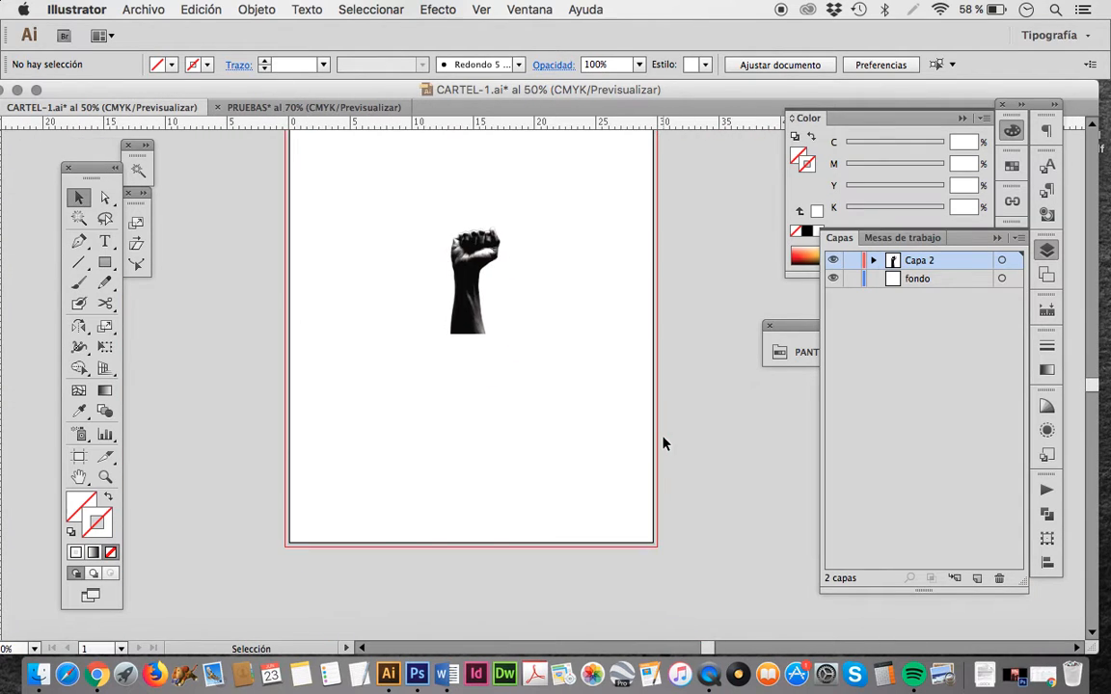
pyautogui.scroll(5, 598, 280)
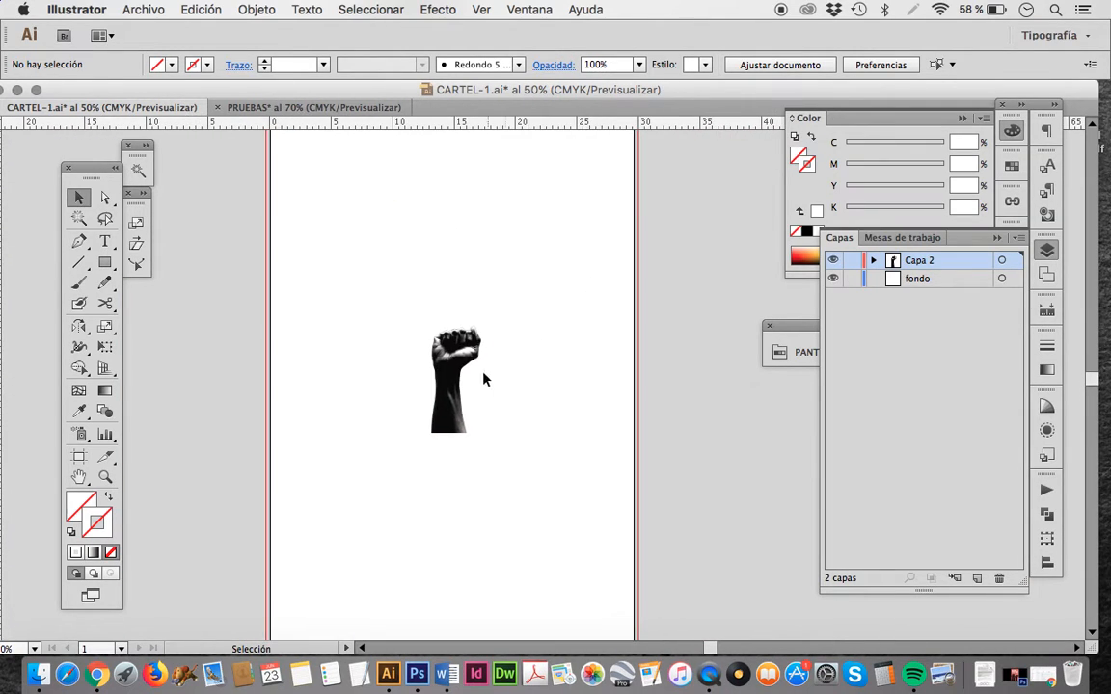
pyautogui.scroll(2, 595, 384)
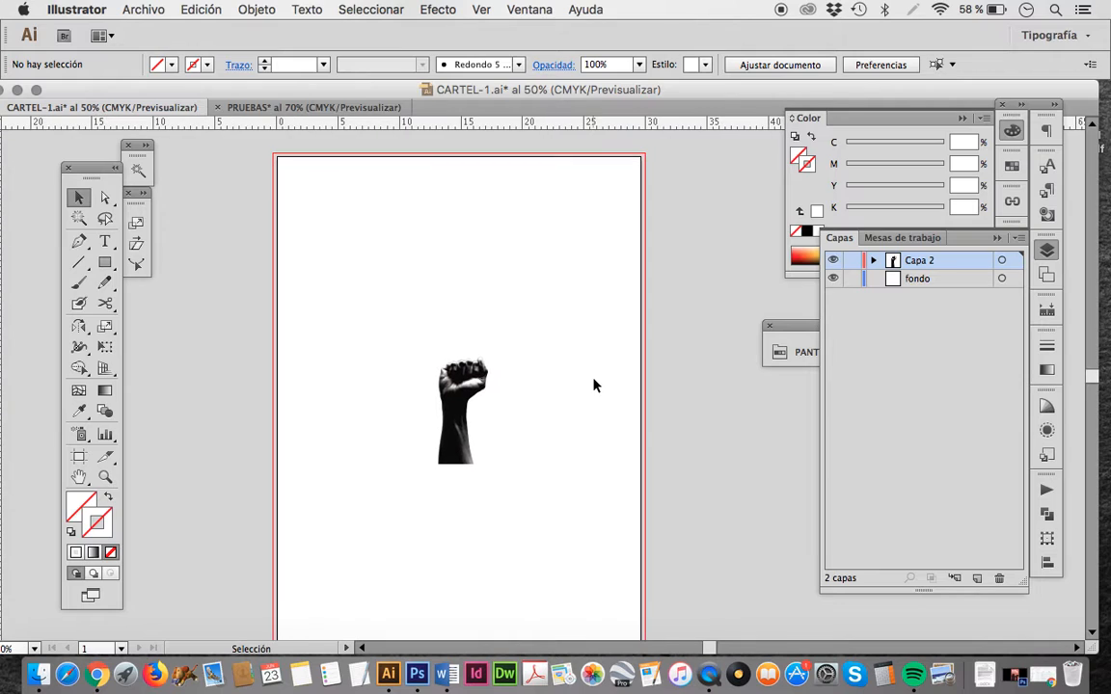
pyautogui.moveTo(470, 396); pyautogui.dragTo(406, 319)
pyautogui.click(514, 377)
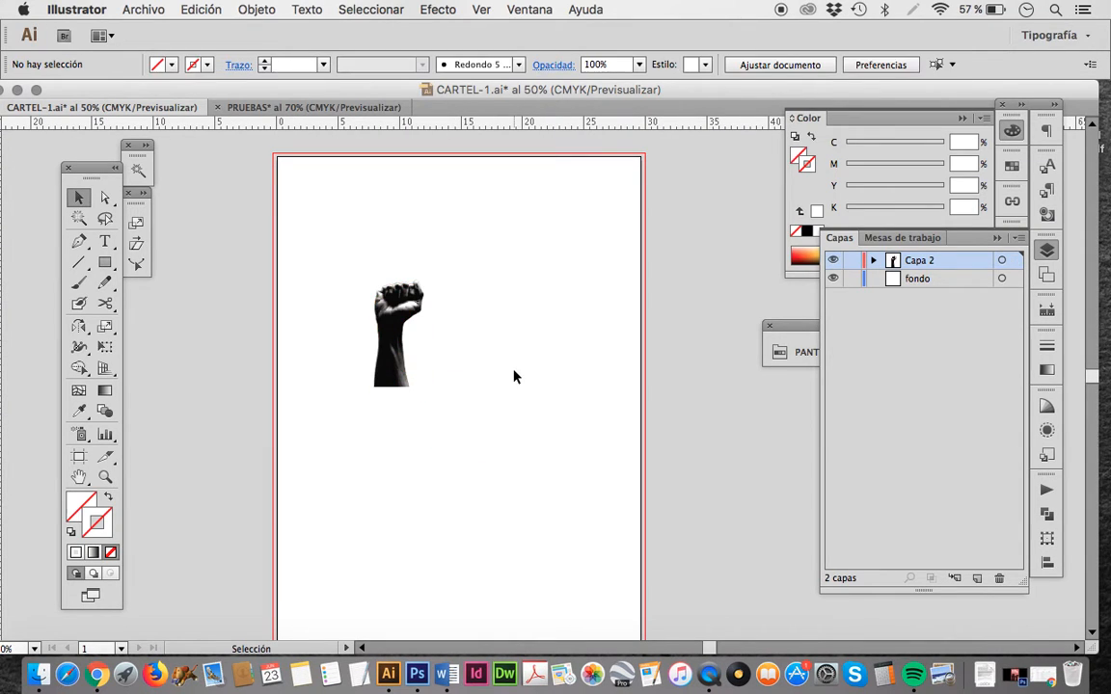
# Step: Move the clipped fist to the poster's lower left area, at about X 7.26 cm and Y 31.62 cm
pyautogui.scroll(-3, 514, 376)
pyautogui.hscroll(-1, 514, 376)
pyautogui.moveTo(419, 237); pyautogui.dragTo(385, 449)
pyautogui.click(486, 438)
pyautogui.scroll(2, 486, 438)
pyautogui.hscroll(1, 487, 439)
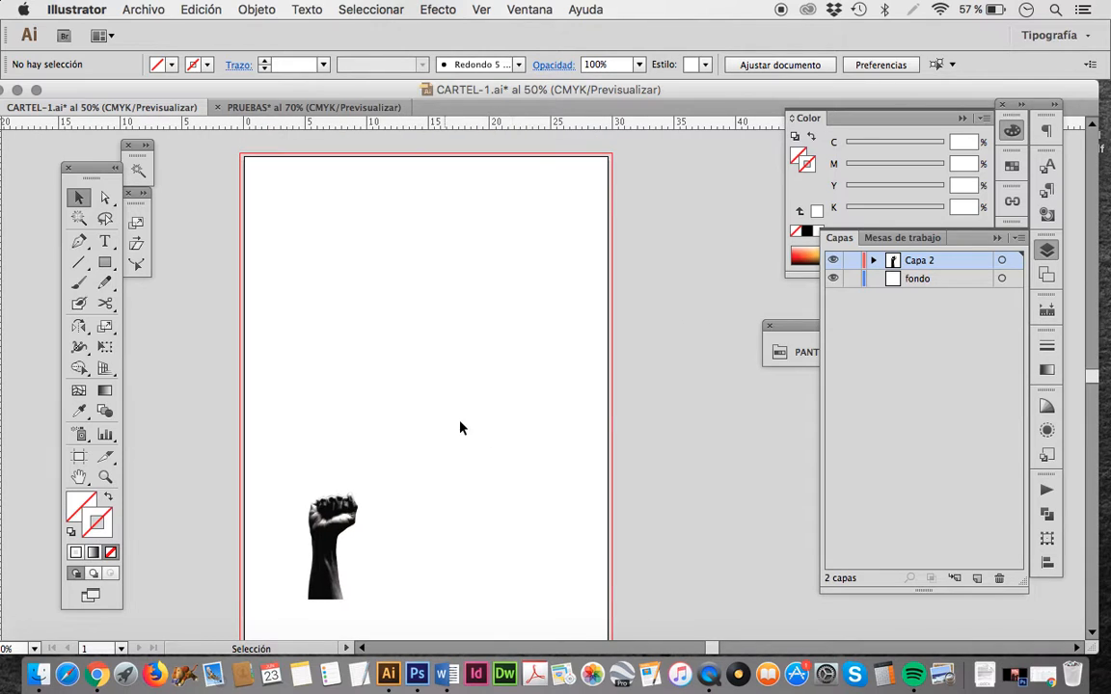
pyautogui.scroll(-2, 595, 328)
pyautogui.hscroll(-1, 594, 328)
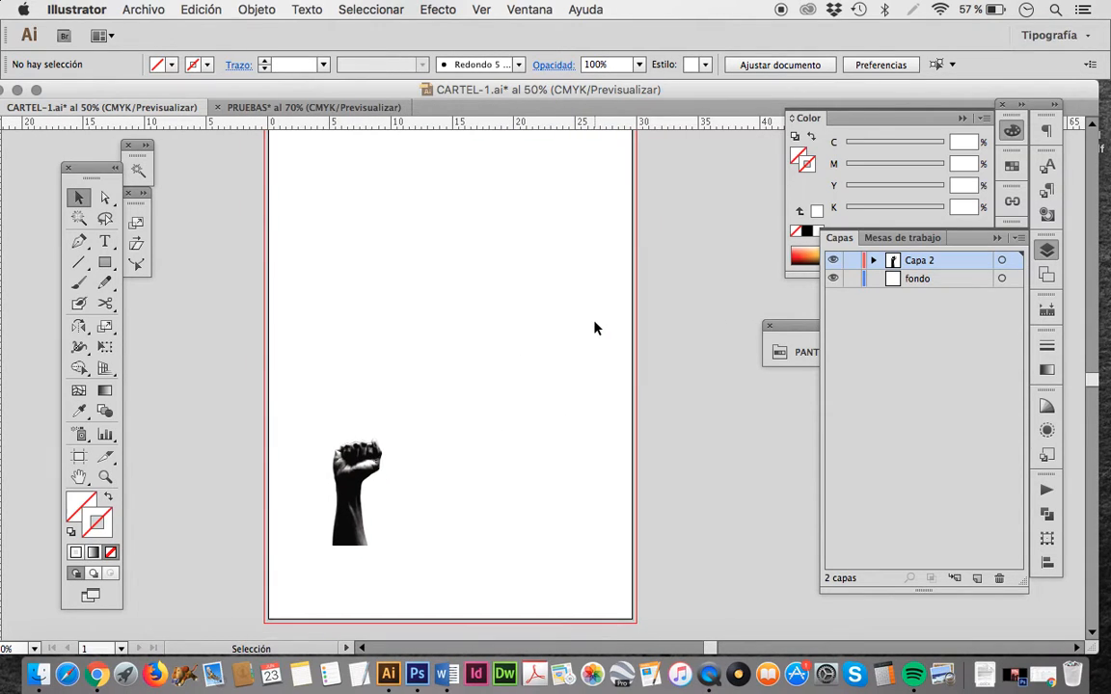
# Step: Copy the clipped fist and paste a duplicate into the poster
pyautogui.click(364, 460)
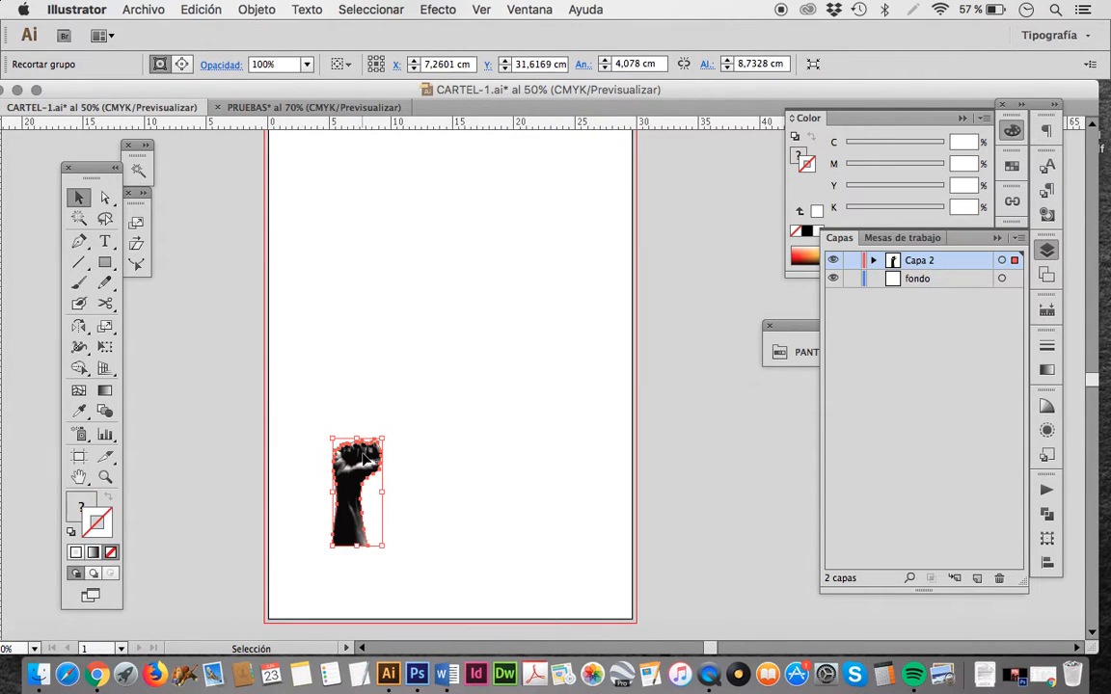
pyautogui.click(462, 454)
pyautogui.click(363, 474)
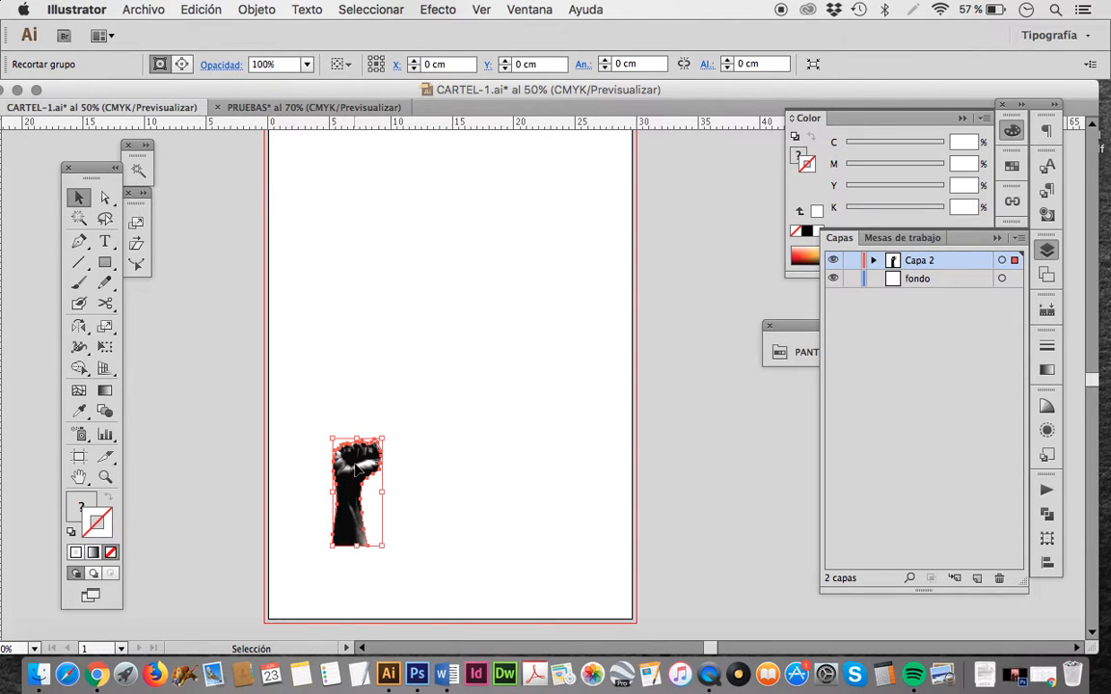
pyautogui.press('a')
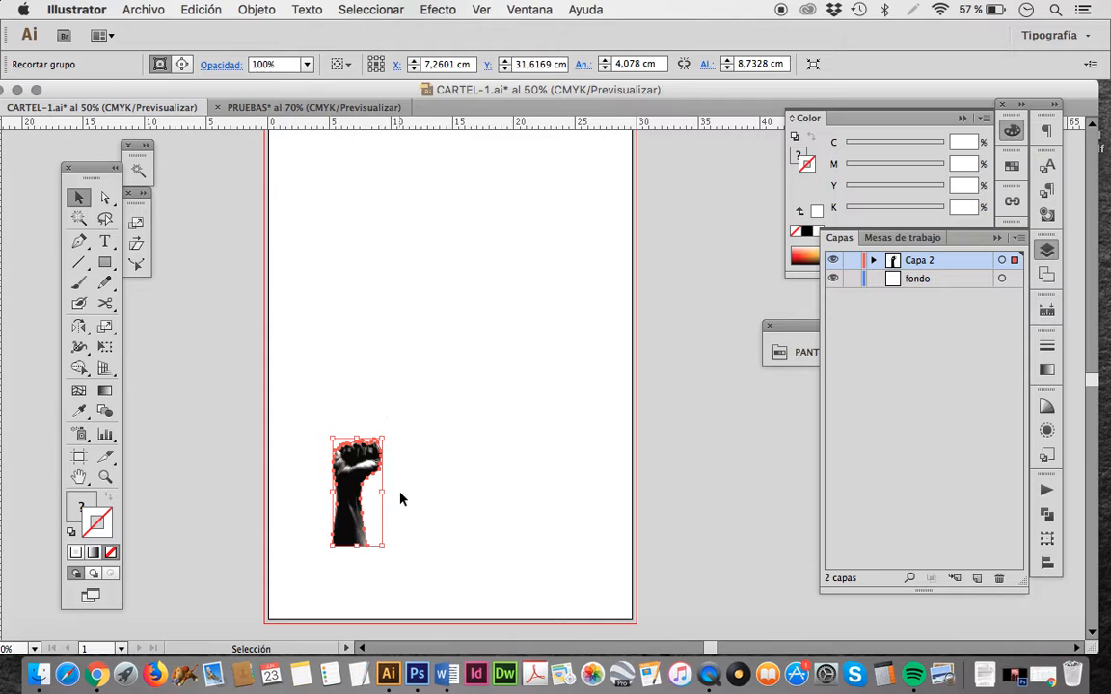
pyautogui.click(204, 9)
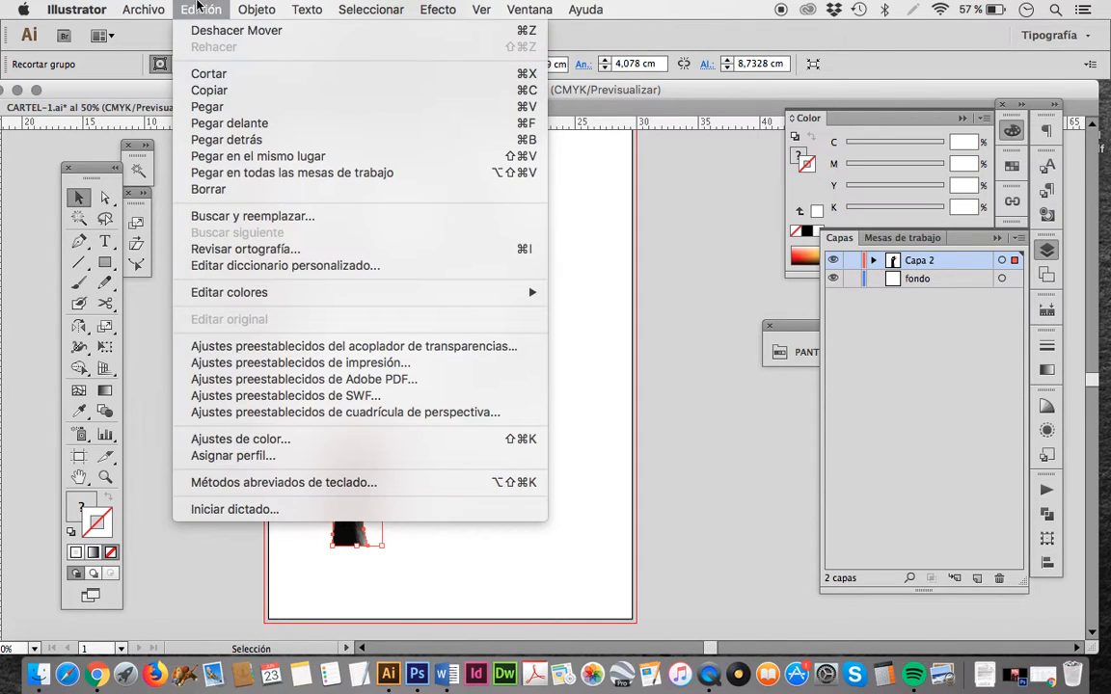
pyautogui.click(221, 96)
pyautogui.click(466, 487)
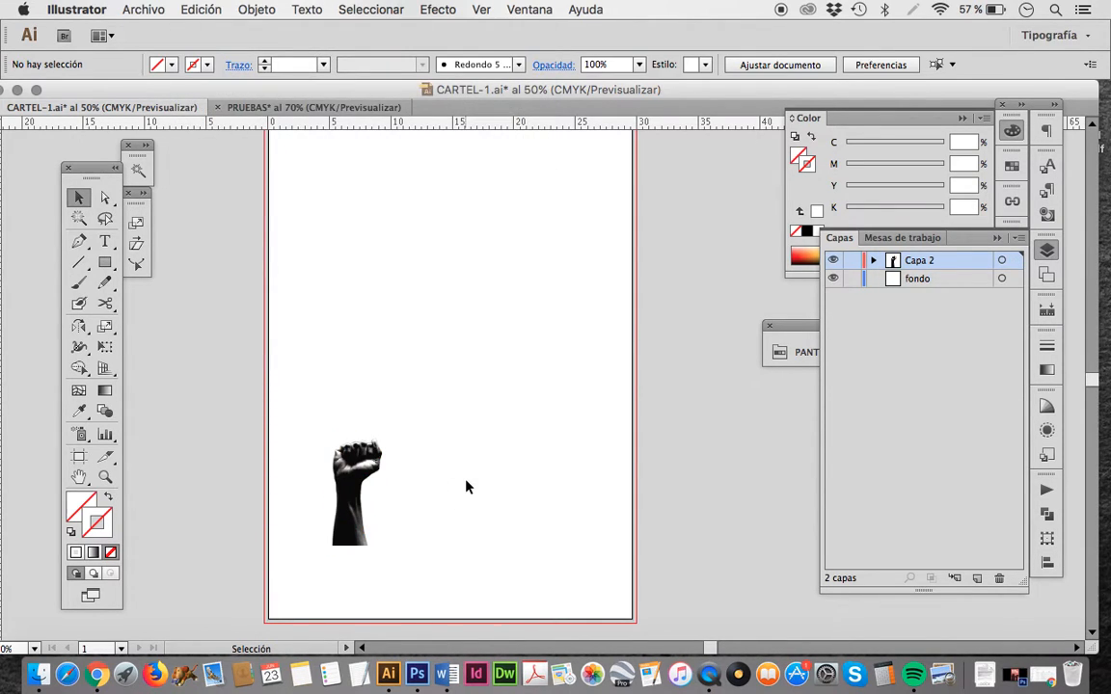
pyautogui.click(201, 8)
pyautogui.click(248, 104)
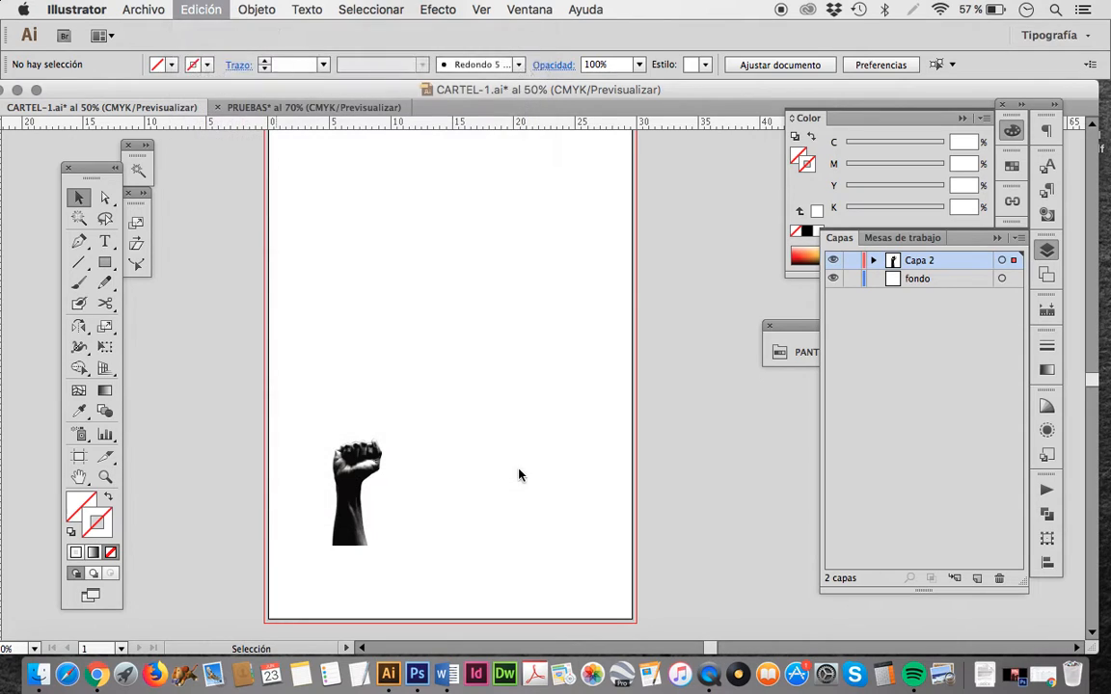
# Step: Place the pasted fist beside the first one at about X 11.63 cm, Y 32.59 cm, and duplicate the pair to complete a descending row of four
pyautogui.moveTo(528, 412); pyautogui.dragTo(409, 503)
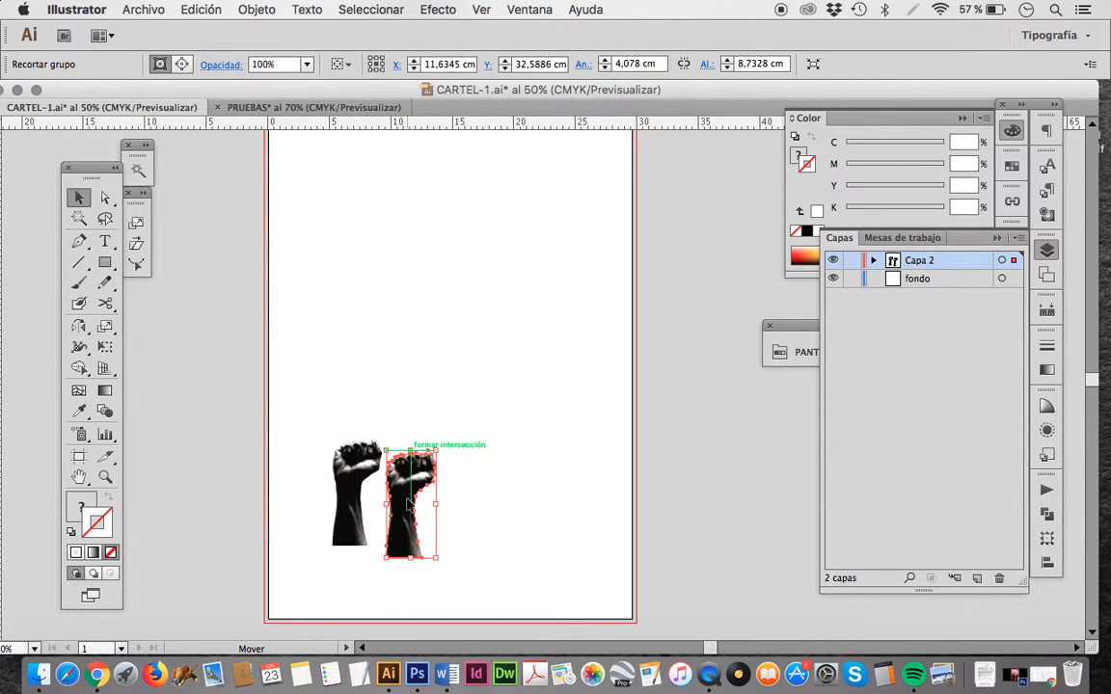
pyautogui.moveTo(326, 417); pyautogui.dragTo(485, 547)
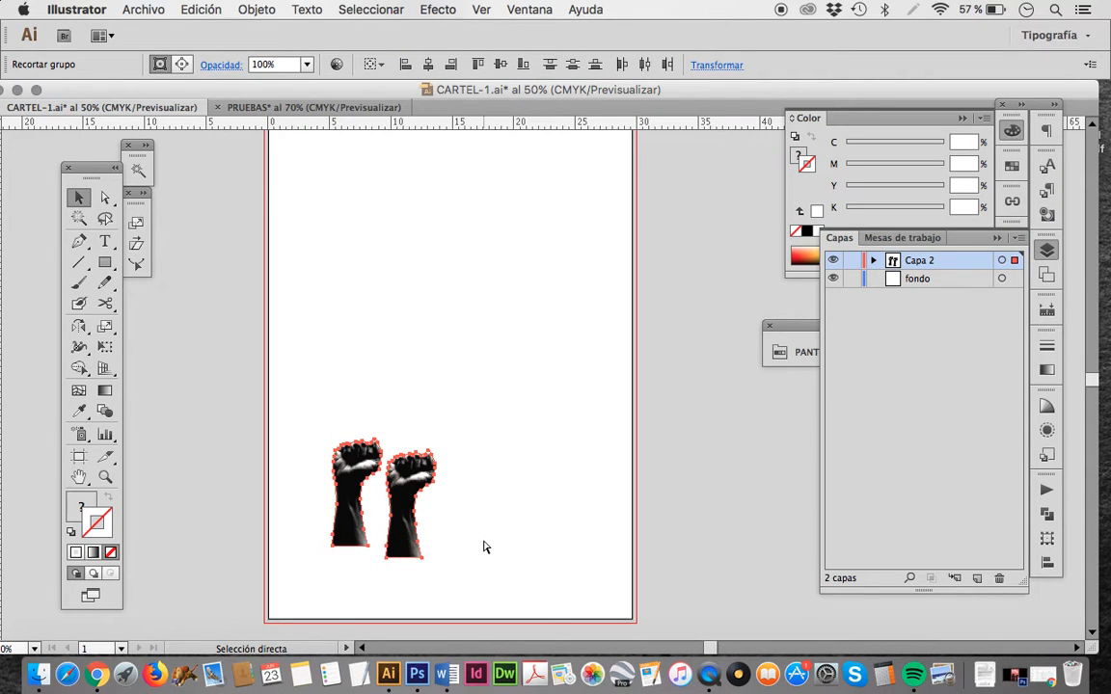
pyautogui.press('super+c')
pyautogui.press('super+v')
pyautogui.moveTo(570, 403); pyautogui.dragTo(509, 537)
# Step: Paste the pair of fists twice more and place the copies side by side as a second row of four above the first row
pyautogui.press('super+v')
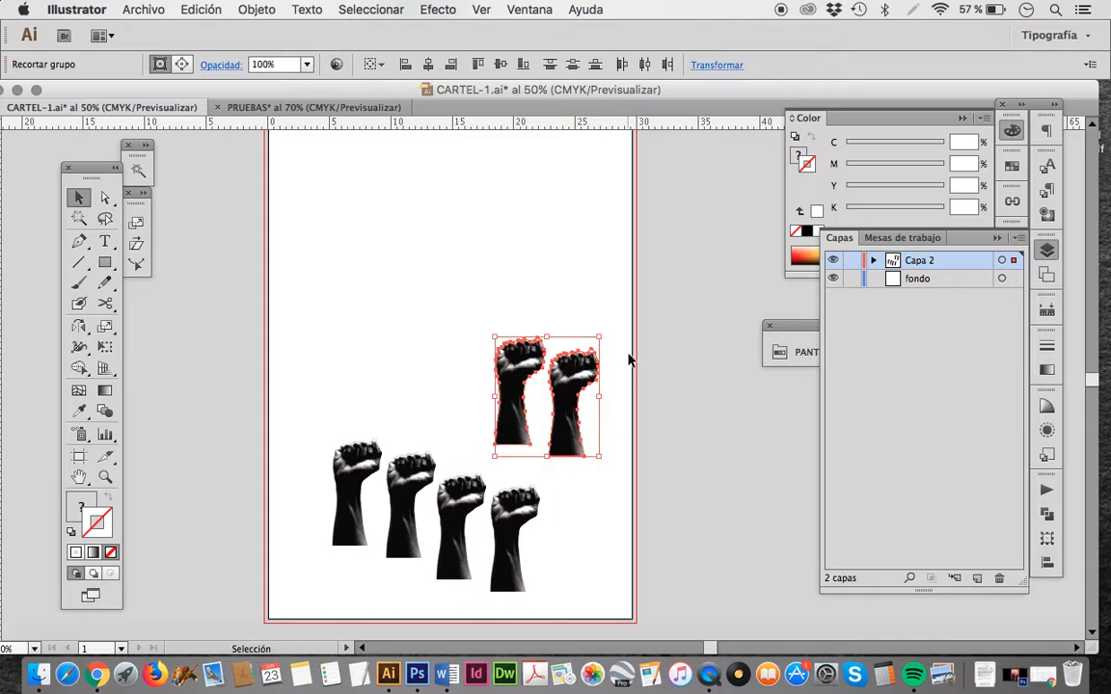
pyautogui.moveTo(558, 393); pyautogui.dragTo(340, 384)
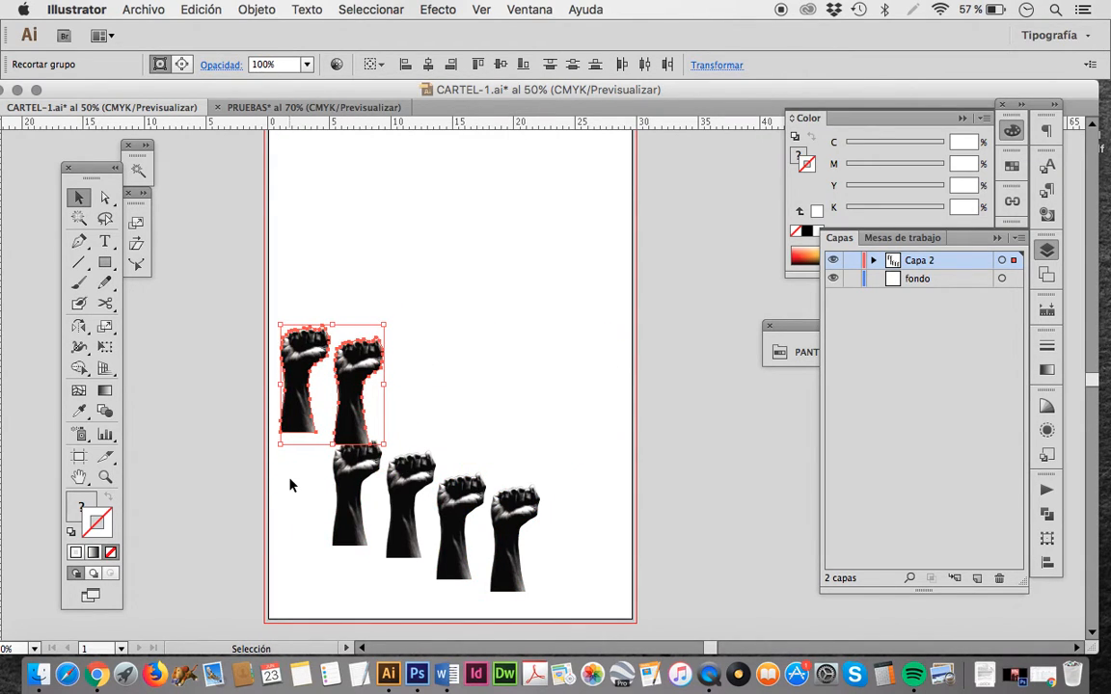
pyautogui.press('a')
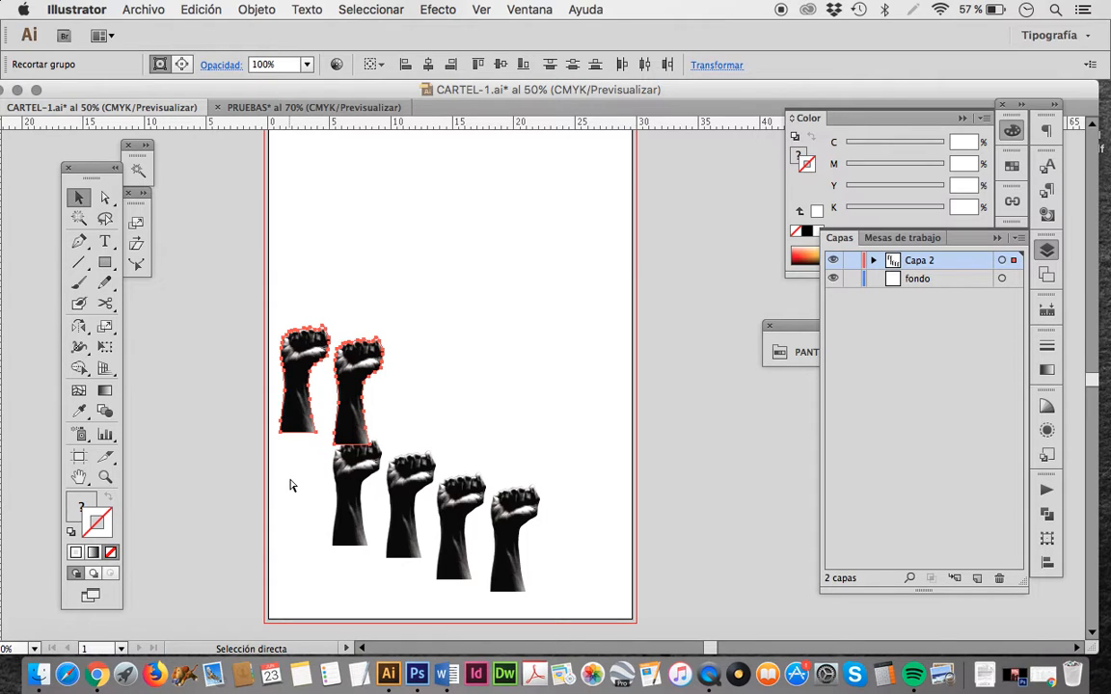
pyautogui.press('super+v')
pyautogui.moveTo(538, 365); pyautogui.dragTo(427, 365)
pyautogui.click(289, 305)
pyautogui.moveTo(274, 276); pyautogui.dragTo(555, 579)
pyautogui.click(559, 469)
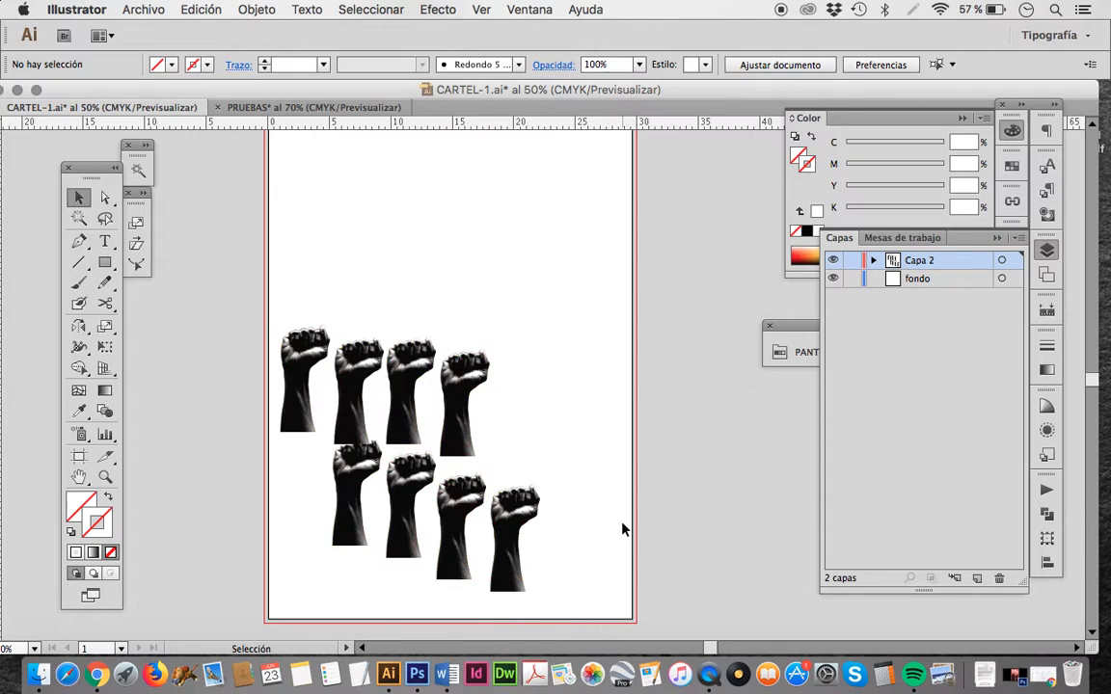
# Step: Select the four fists of the lowest row and place a duplicate of them as a third row in the poster's upper right area
pyautogui.click(364, 501)
pyautogui.keyDown('shift'); pyautogui.click(410, 500); pyautogui.keyUp('shift')
pyautogui.keyDown('shift'); pyautogui.click(461, 514); pyautogui.keyUp('shift')
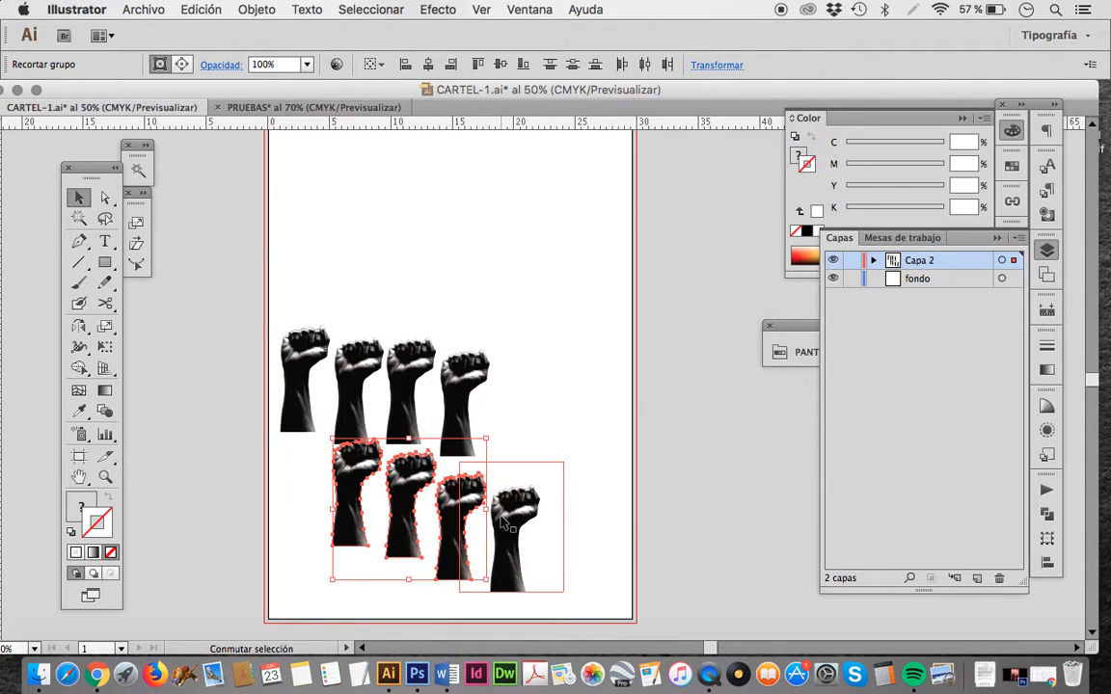
pyautogui.keyDown('shift'); pyautogui.click(506, 526); pyautogui.keyUp('shift')
pyautogui.moveTo(492, 533); pyautogui.dragTo(596, 306)
pyautogui.click(699, 377)
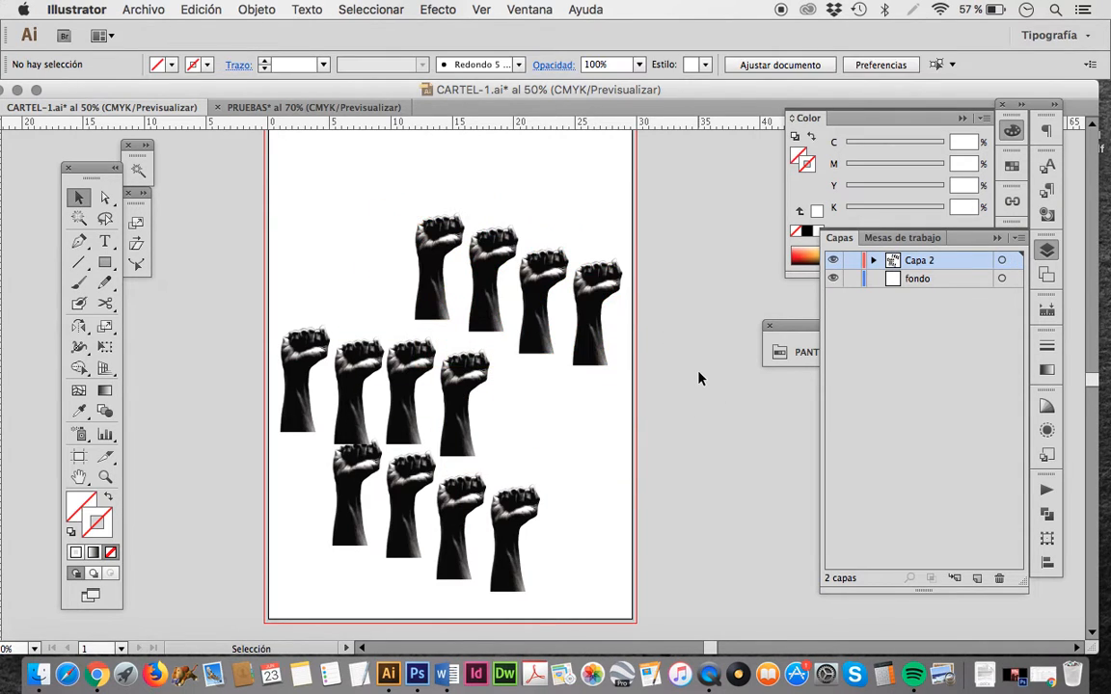
# Step: Nudge the lowest row of four fists slightly down, clear of the row above it
pyautogui.scroll(3, 692, 479)
pyautogui.scroll(-3, 691, 478)
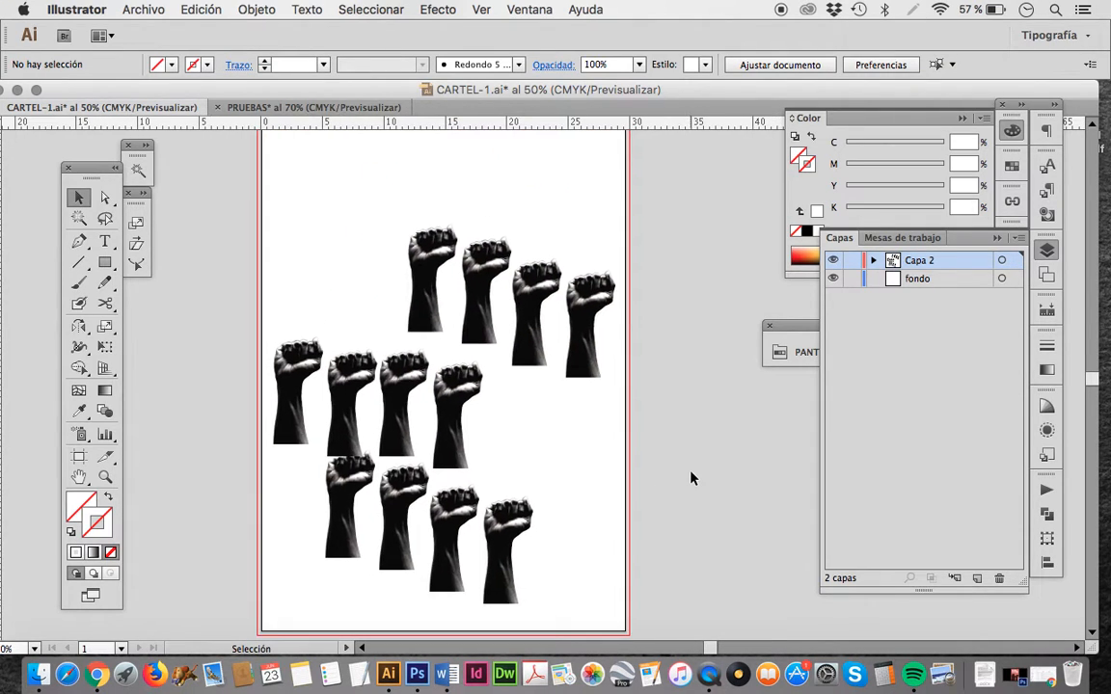
pyautogui.moveTo(552, 564); pyautogui.dragTo(300, 490)
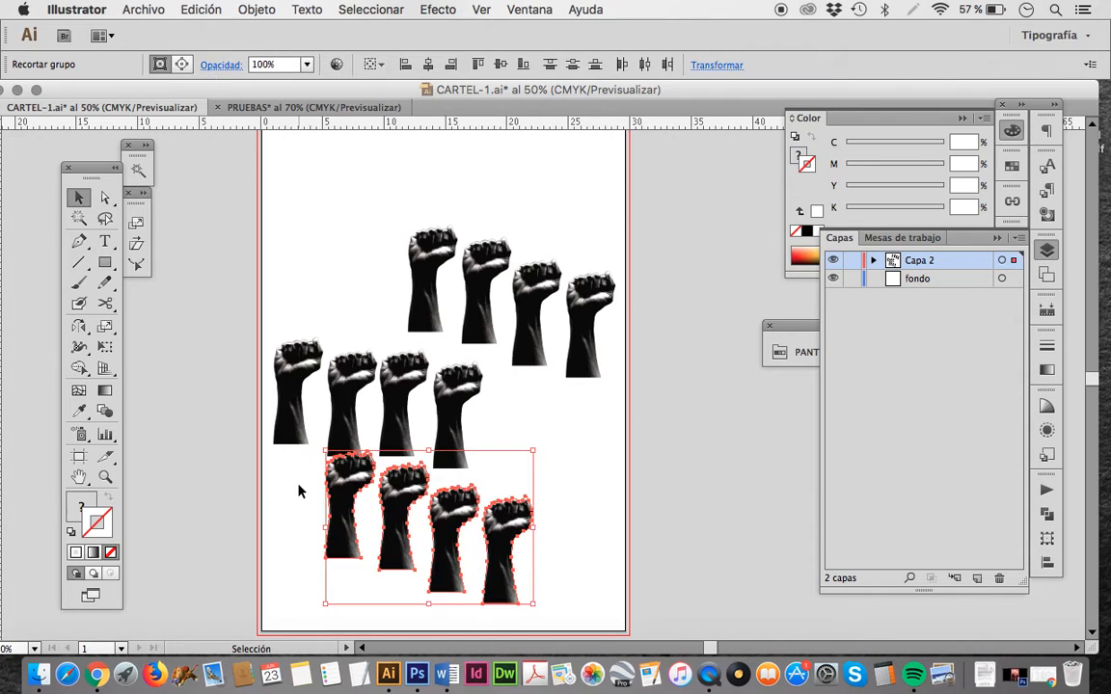
pyautogui.press('Down')
pyautogui.press('Down')
pyautogui.press('Down')
pyautogui.press('Down')
pyautogui.press('Down')
pyautogui.press('Down')
pyautogui.press('Down')
pyautogui.press('Down')
pyautogui.press('Down')
pyautogui.press('Down')
pyautogui.press('Down')
pyautogui.press('Down')
pyautogui.press('Down')
pyautogui.press('Down')
pyautogui.press('Down')
pyautogui.press('Down')
pyautogui.press('Down')
pyautogui.press('Down')
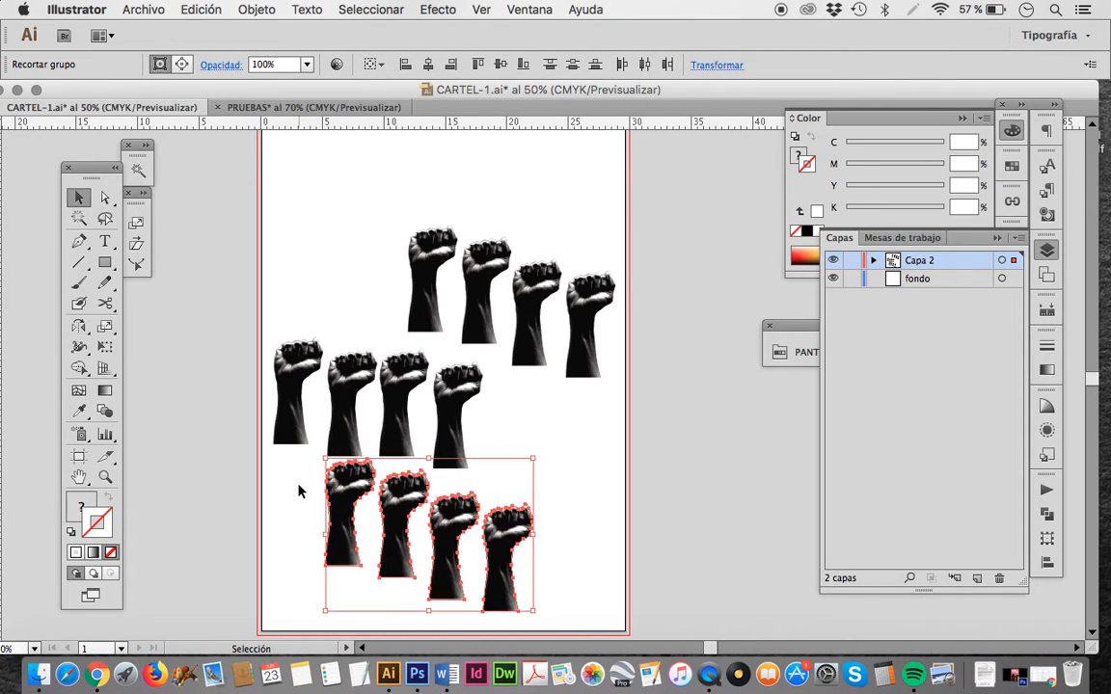
pyautogui.click(670, 473)
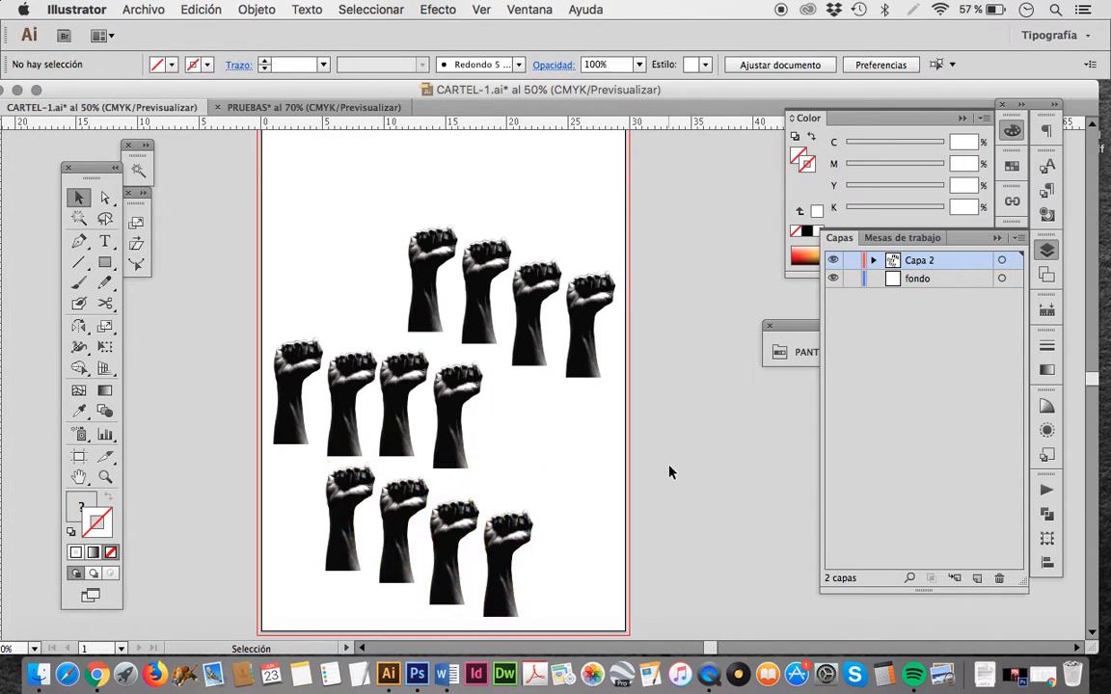
# Step: Create a new layer above Capa 2 and name it "color fondo"
pyautogui.scroll(2, 670, 473)
pyautogui.scroll(-1, 670, 472)
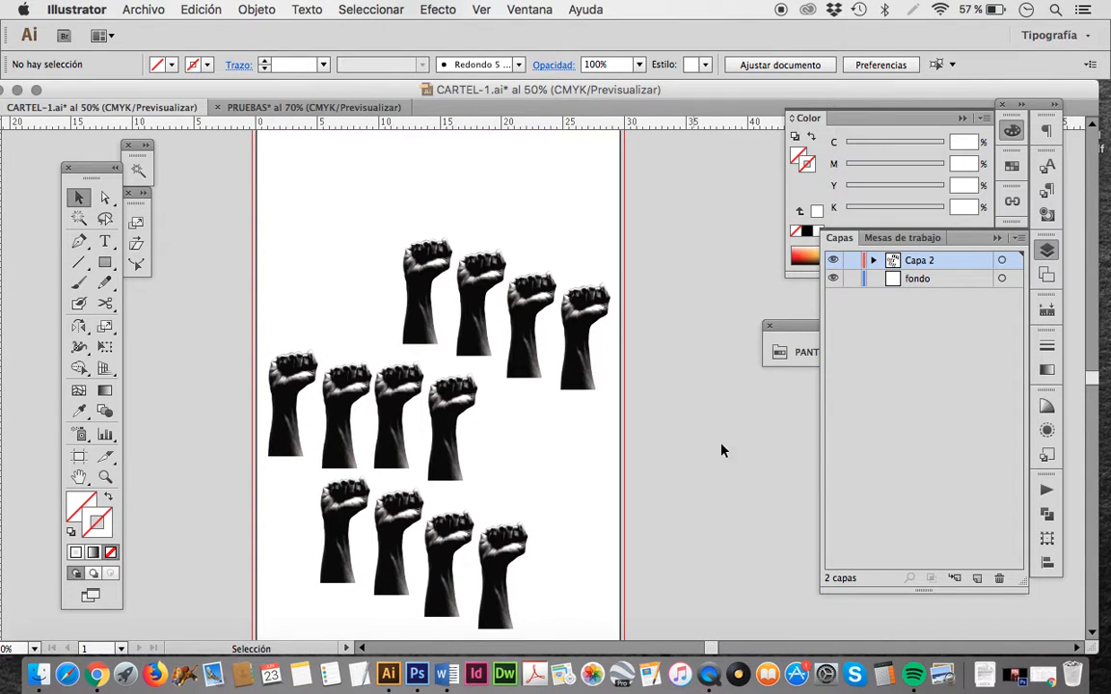
pyautogui.click(978, 578)
pyautogui.doubleClick(919, 260)
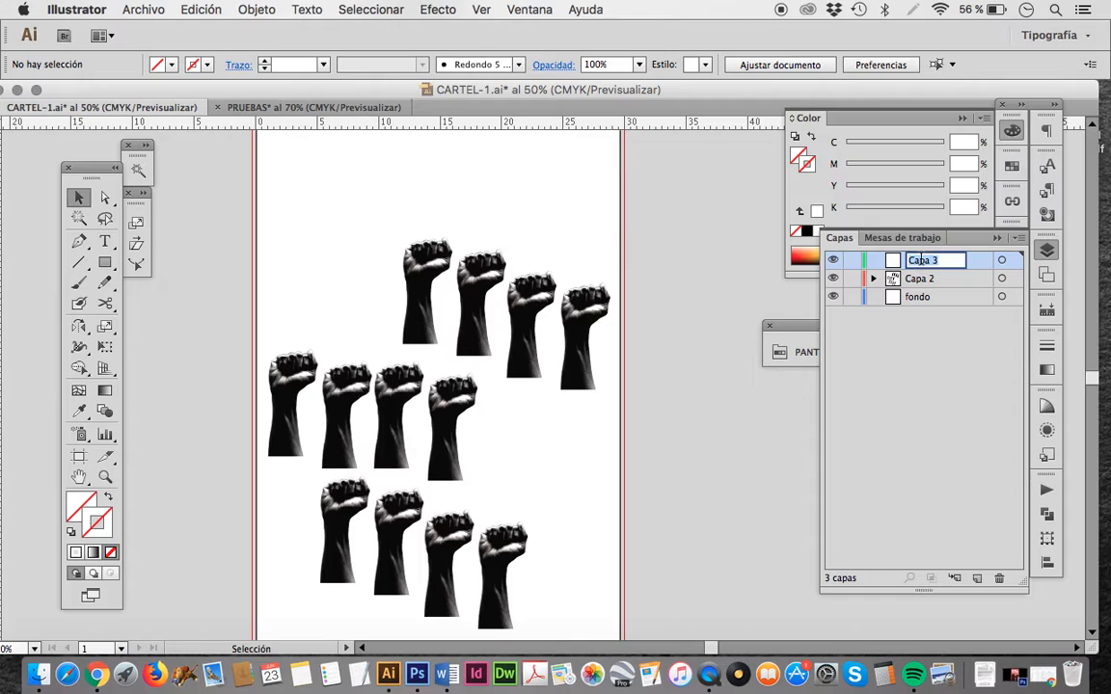
pyautogui.write('color fondo')
pyautogui.press('Return')
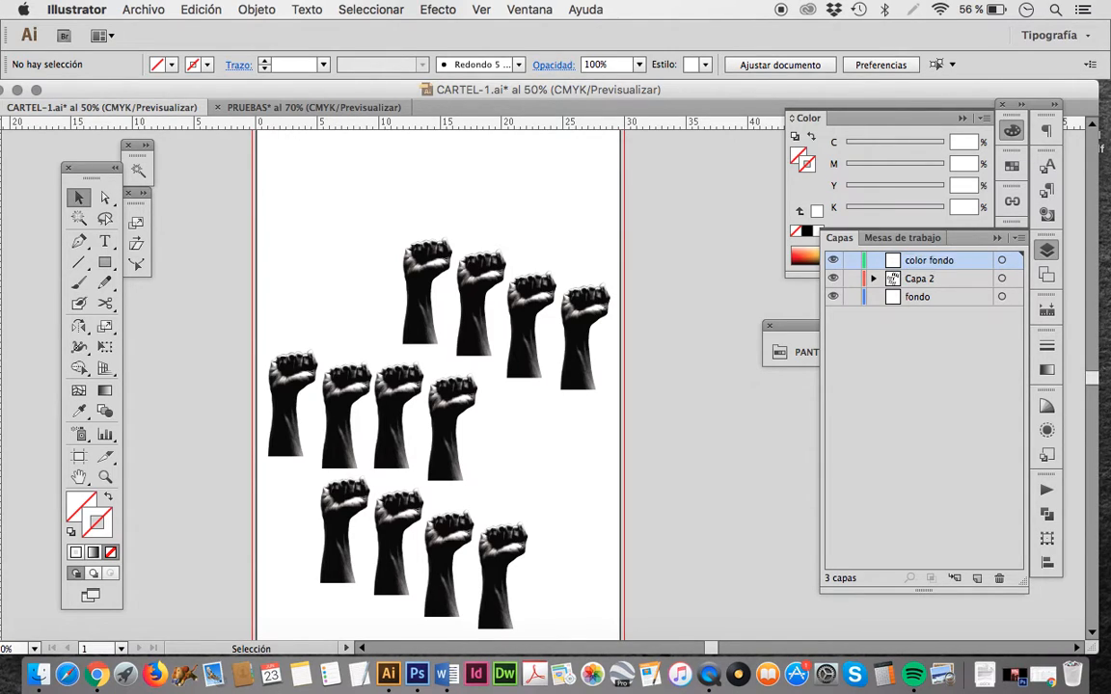
# Step: Draw a rectangle on the color fondo layer covering the whole poster and extend its lower edge to the bleed
pyautogui.scroll(3, 229, 260)
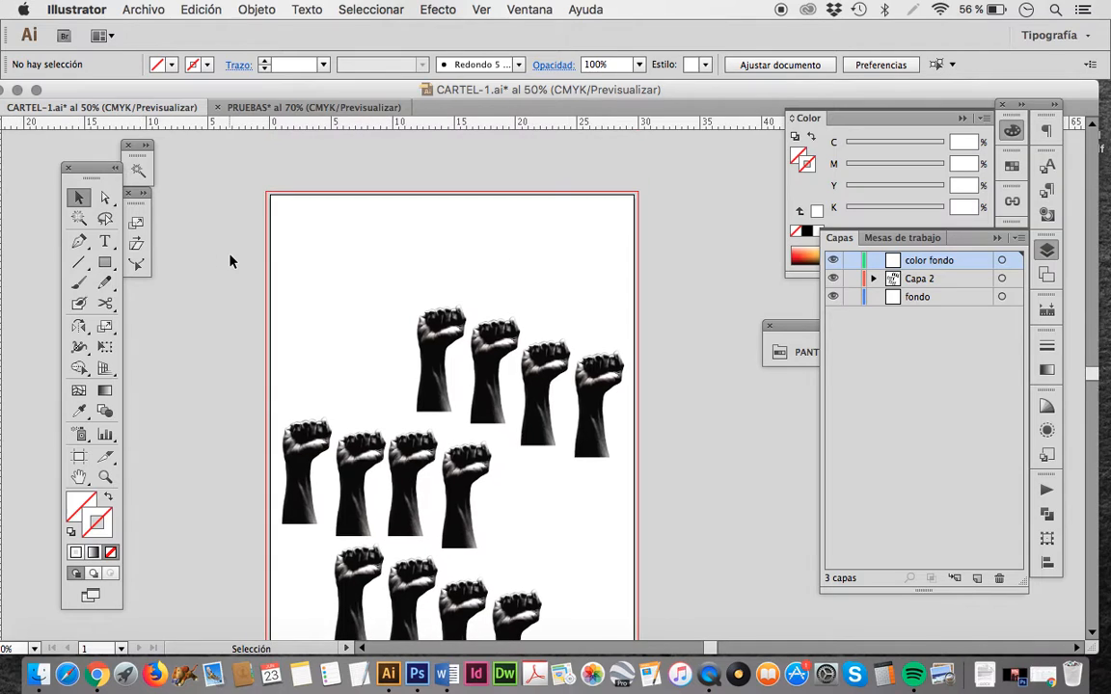
pyautogui.click(104, 262)
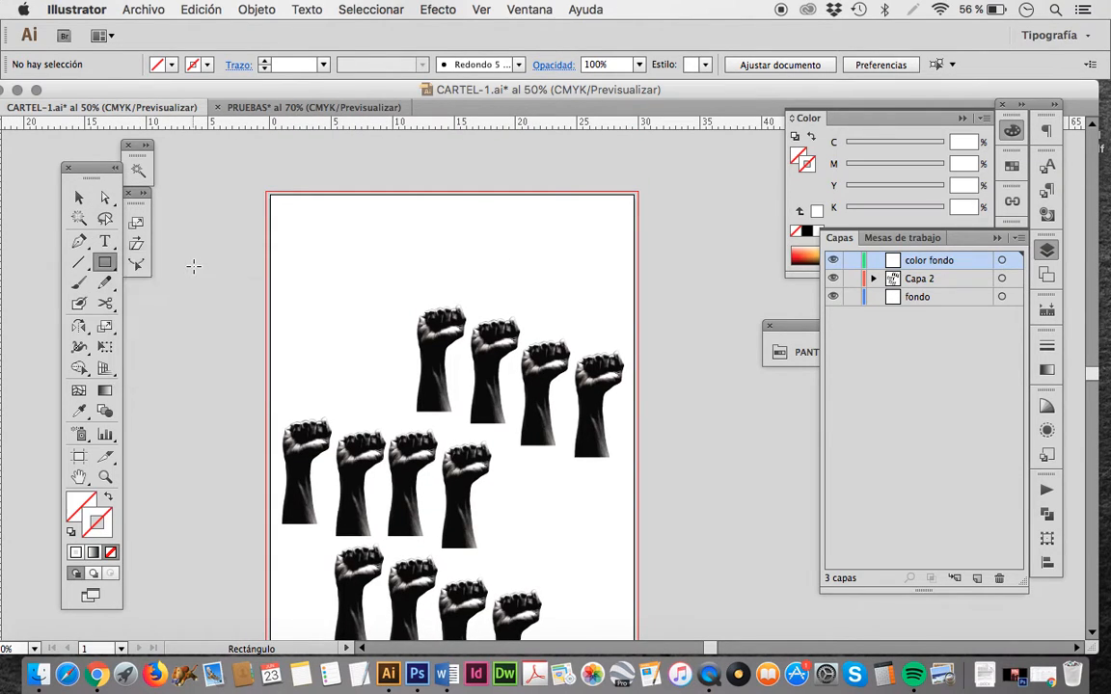
pyautogui.moveTo(267, 190); pyautogui.dragTo(645, 474)
pyautogui.scroll(-4, 617, 463)
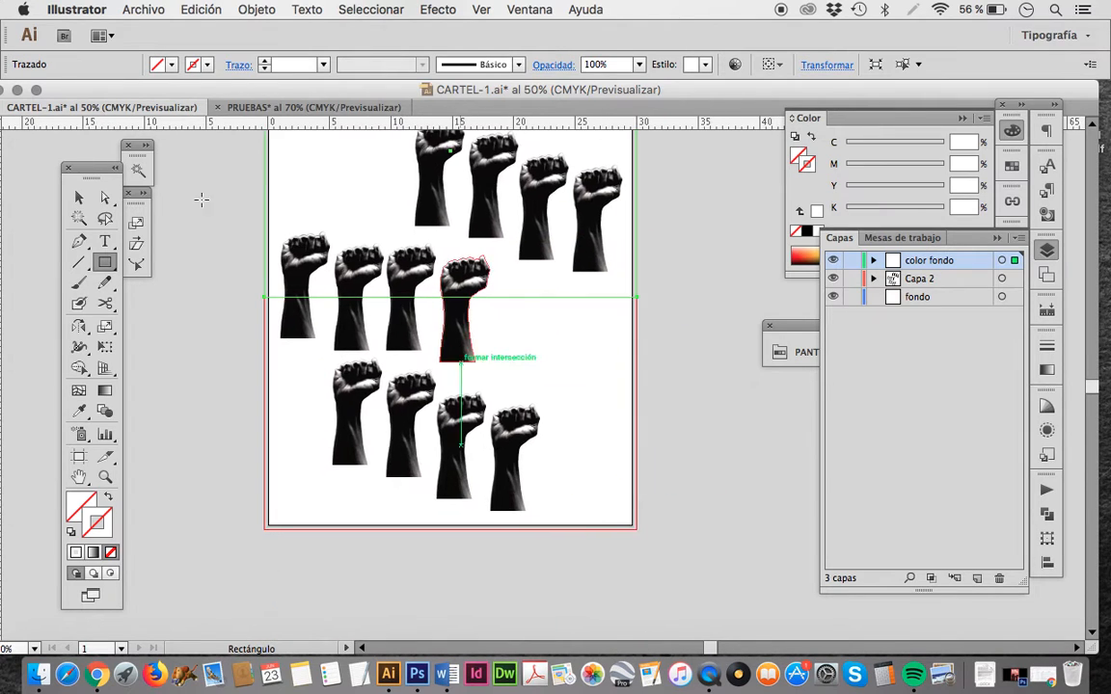
pyautogui.click(78, 198)
pyautogui.moveTo(453, 297); pyautogui.dragTo(454, 536)
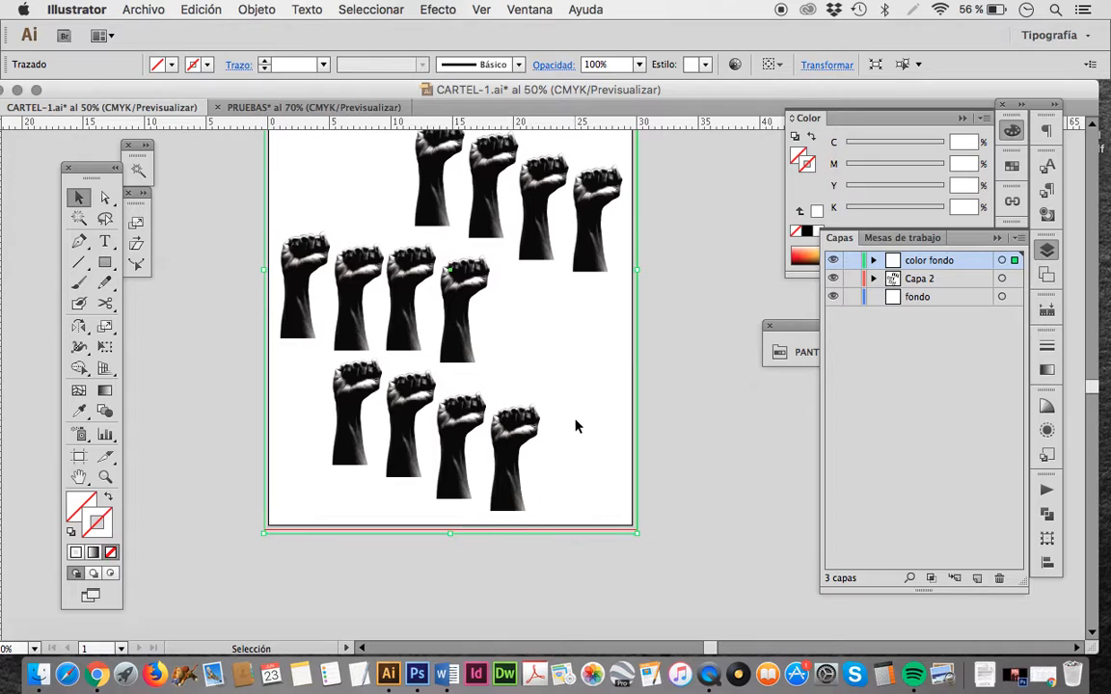
# Step: Fill the poster-sized rectangle with the dark red swatch
pyautogui.scroll(4, 576, 424)
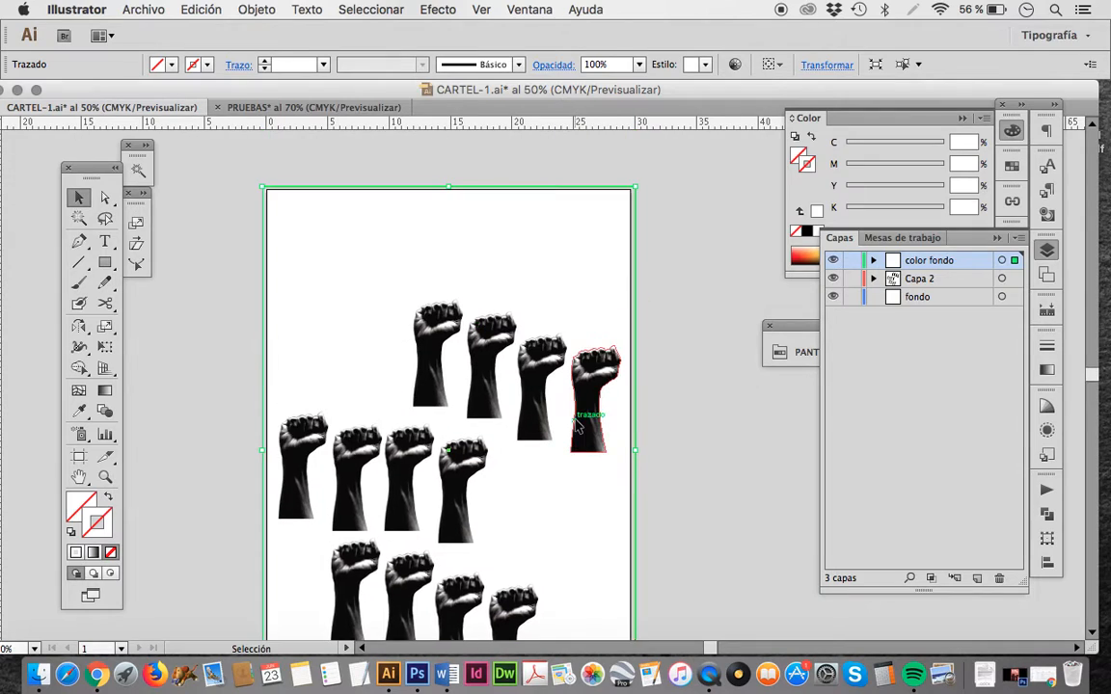
pyautogui.click(81, 501)
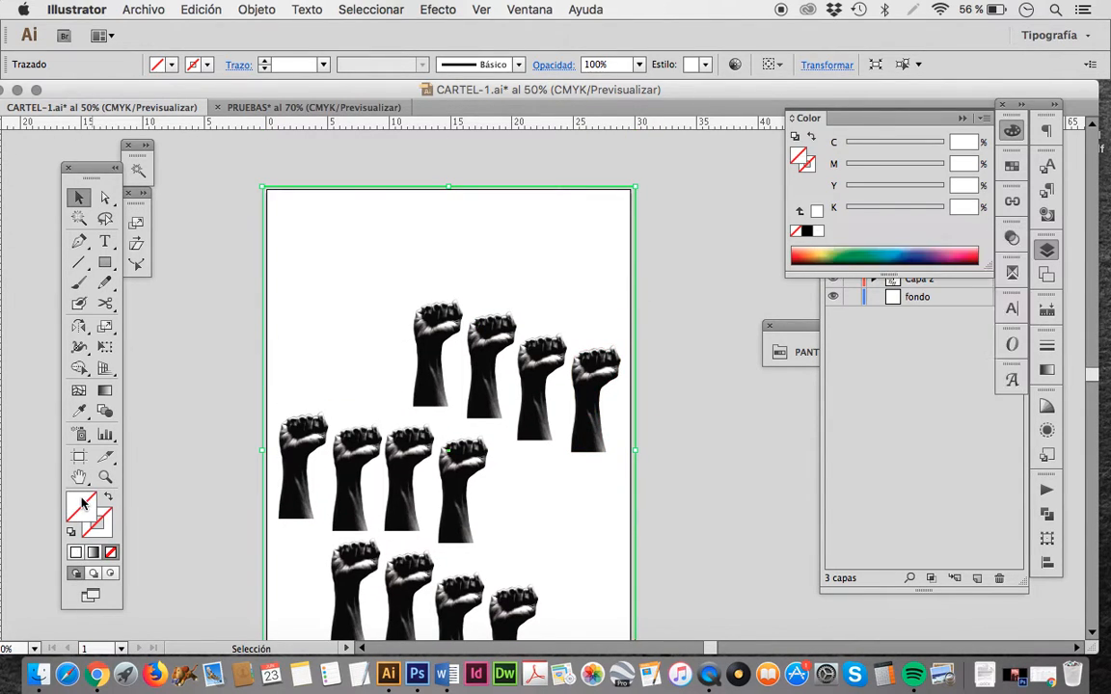
pyautogui.click(1011, 167)
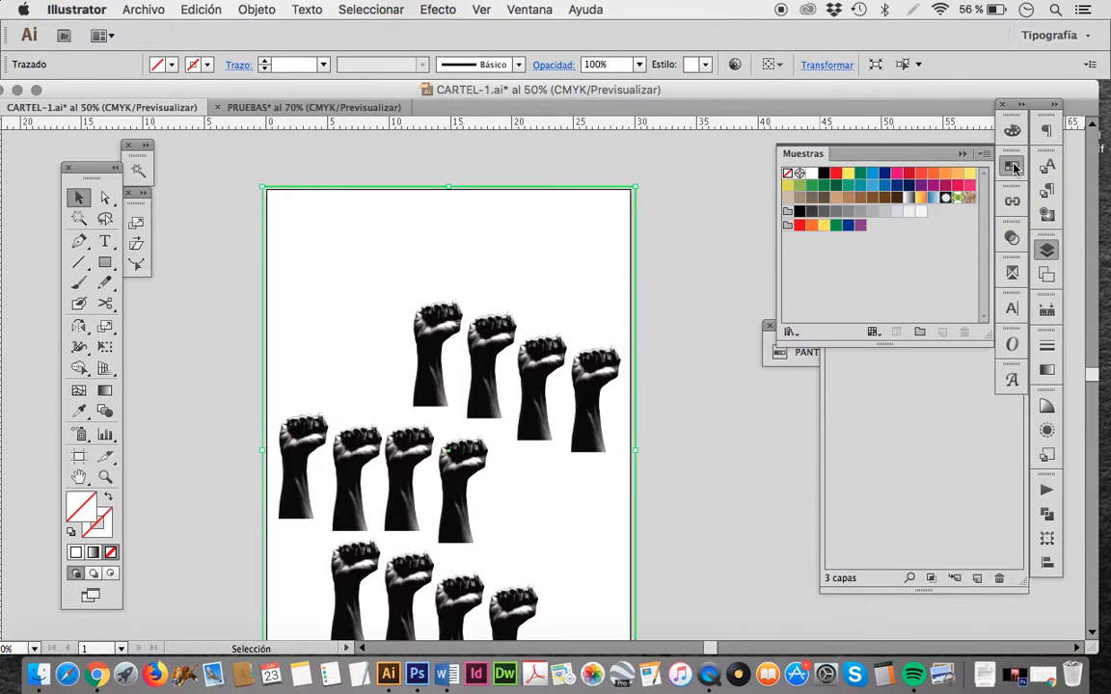
pyautogui.click(908, 175)
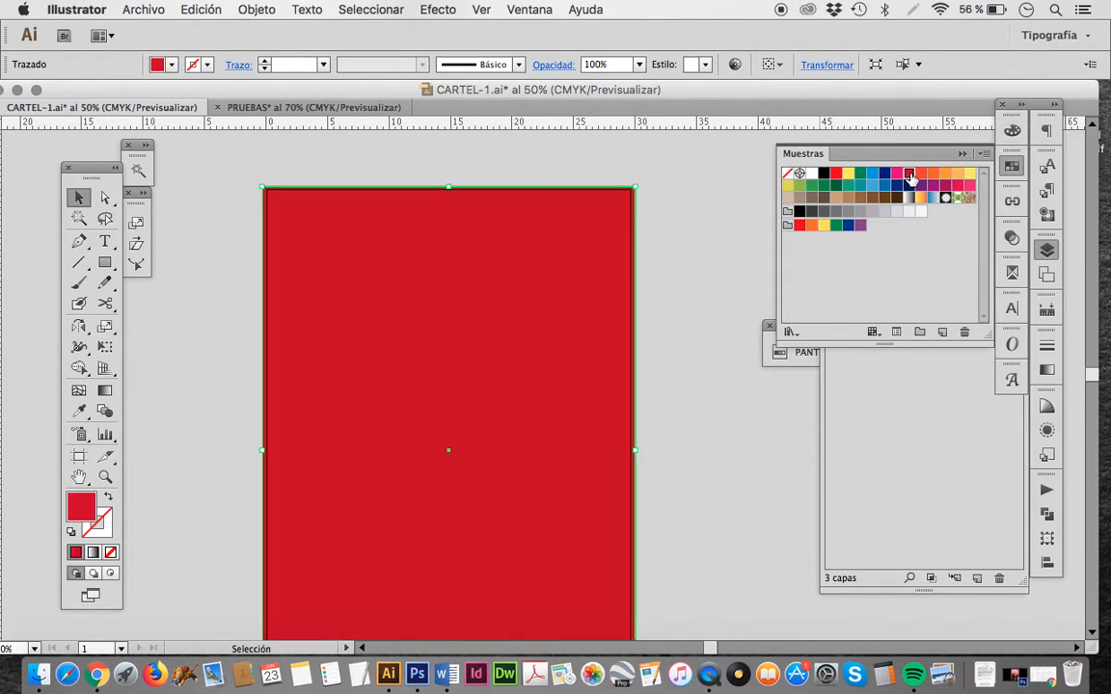
pyautogui.click(729, 271)
pyautogui.scroll(-1, 729, 272)
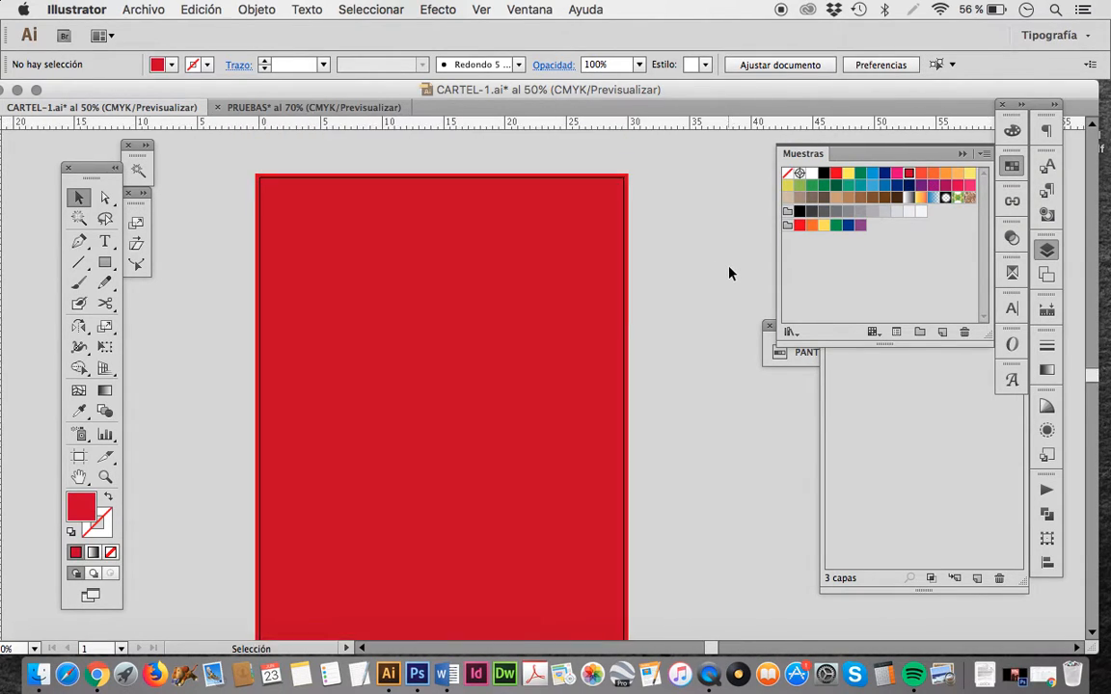
# Step: Move the color fondo layer between Capa 2 and fondo in the layer order
pyautogui.click(880, 423)
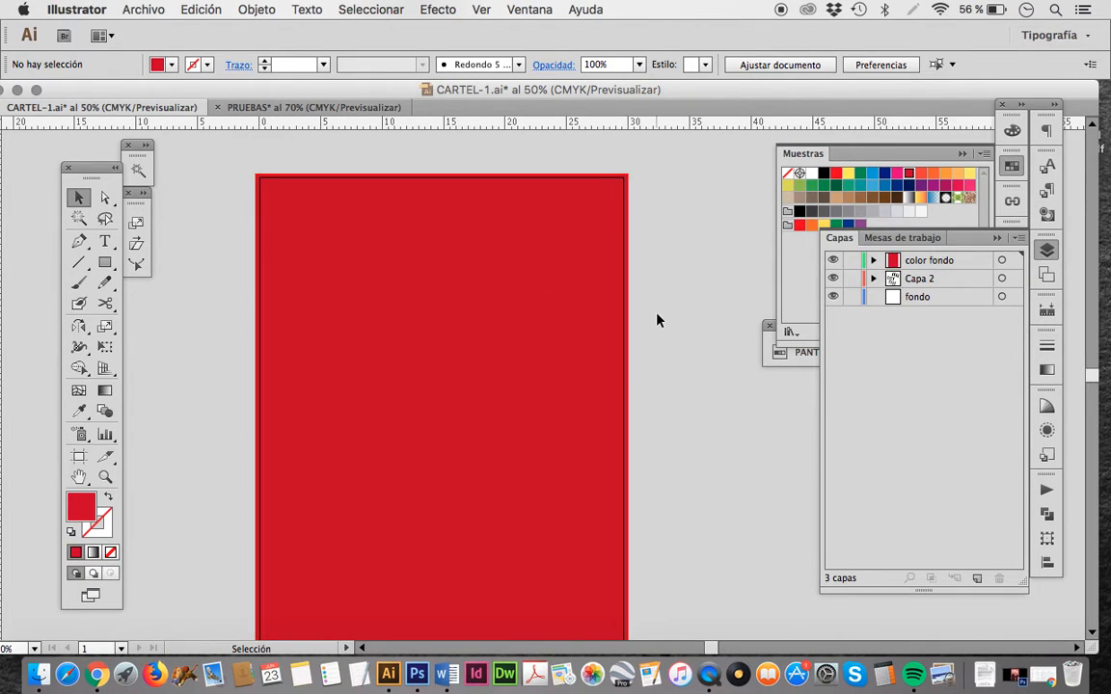
pyautogui.scroll(-2, 657, 318)
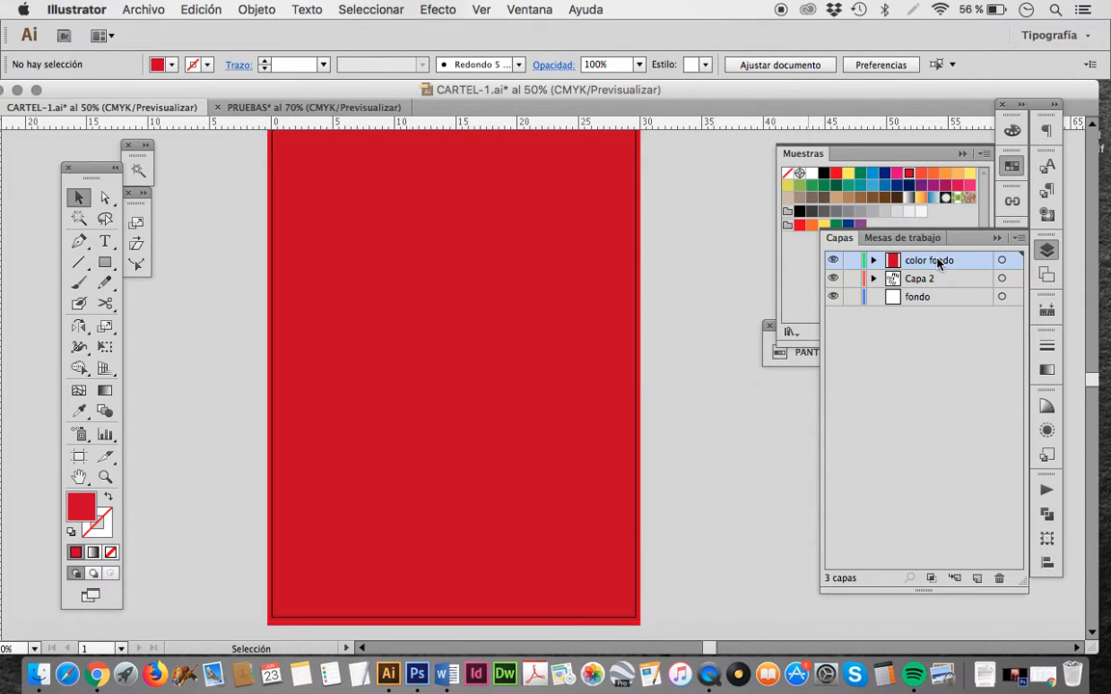
pyautogui.moveTo(939, 263); pyautogui.dragTo(939, 296)
pyautogui.scroll(2, 707, 273)
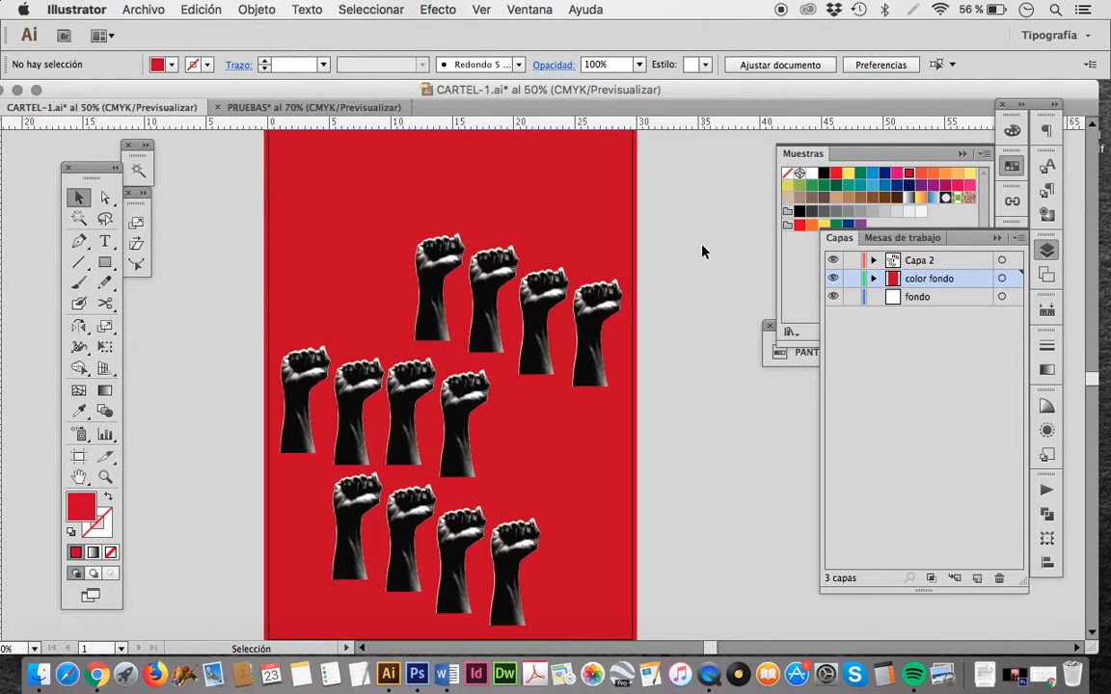
pyautogui.click(769, 349)
# Step: Make Capa 2 the active layer and select all twelve fists on the poster together
pyautogui.click(944, 259)
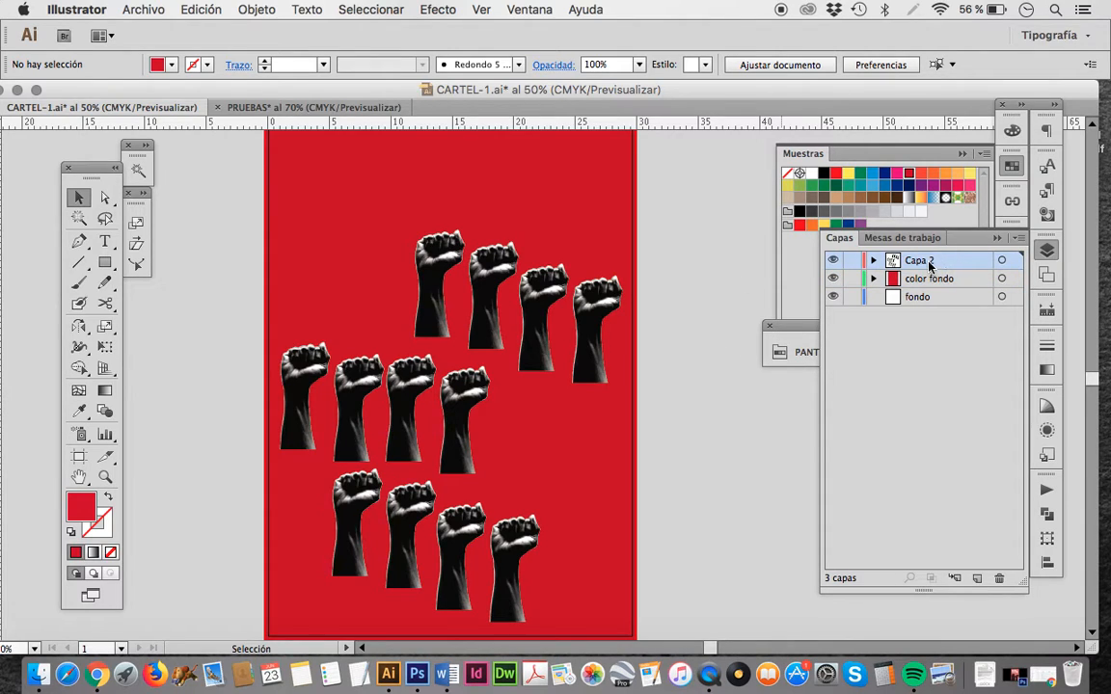
pyautogui.moveTo(650, 263); pyautogui.dragTo(521, 381)
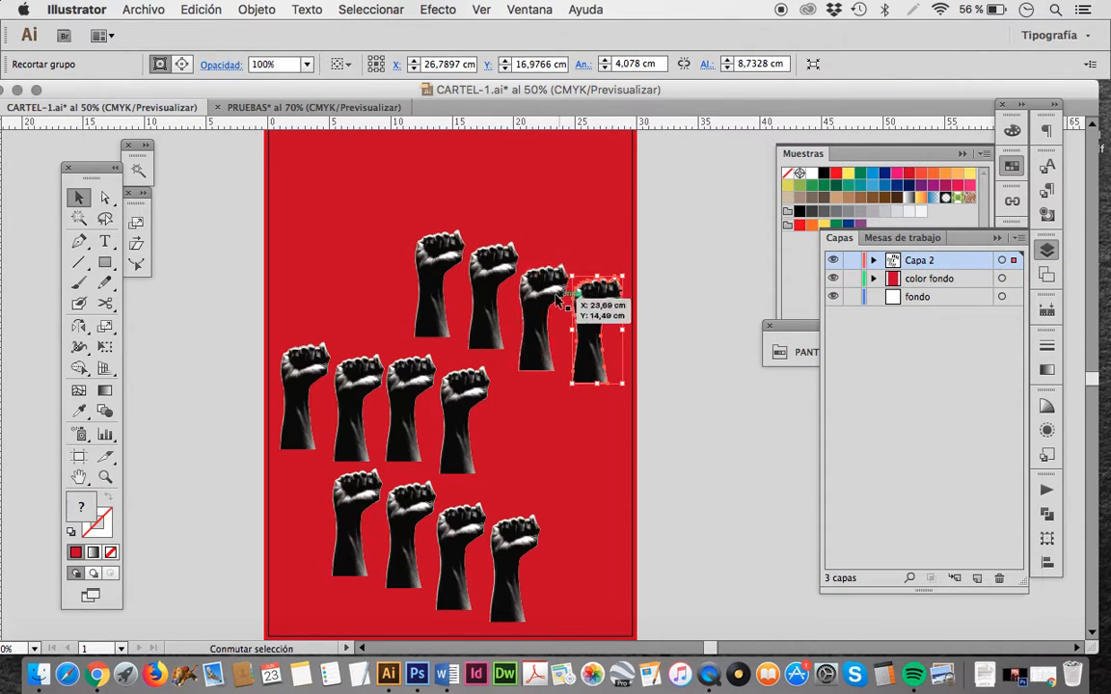
pyautogui.keyDown('shift'); pyautogui.click(497, 270); pyautogui.keyUp('shift')
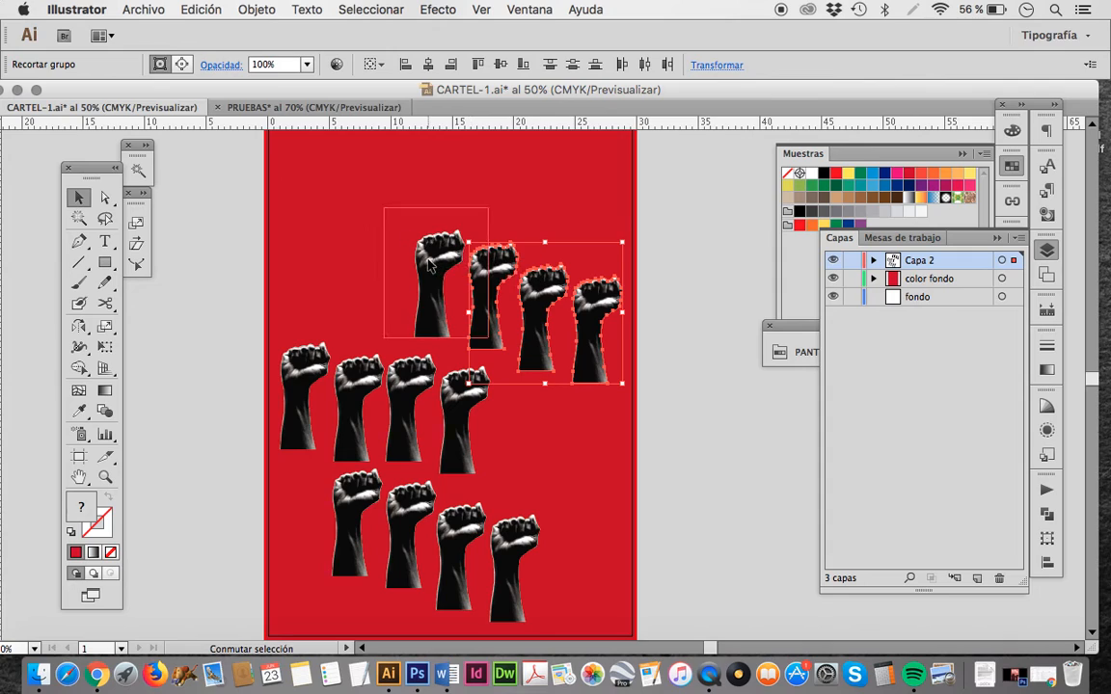
pyautogui.keyDown('shift'); pyautogui.click(441, 253); pyautogui.keyUp('shift')
pyautogui.keyDown('shift'); pyautogui.click(299, 405); pyautogui.keyUp('shift')
pyautogui.keyDown('shift'); pyautogui.click(362, 400); pyautogui.keyUp('shift')
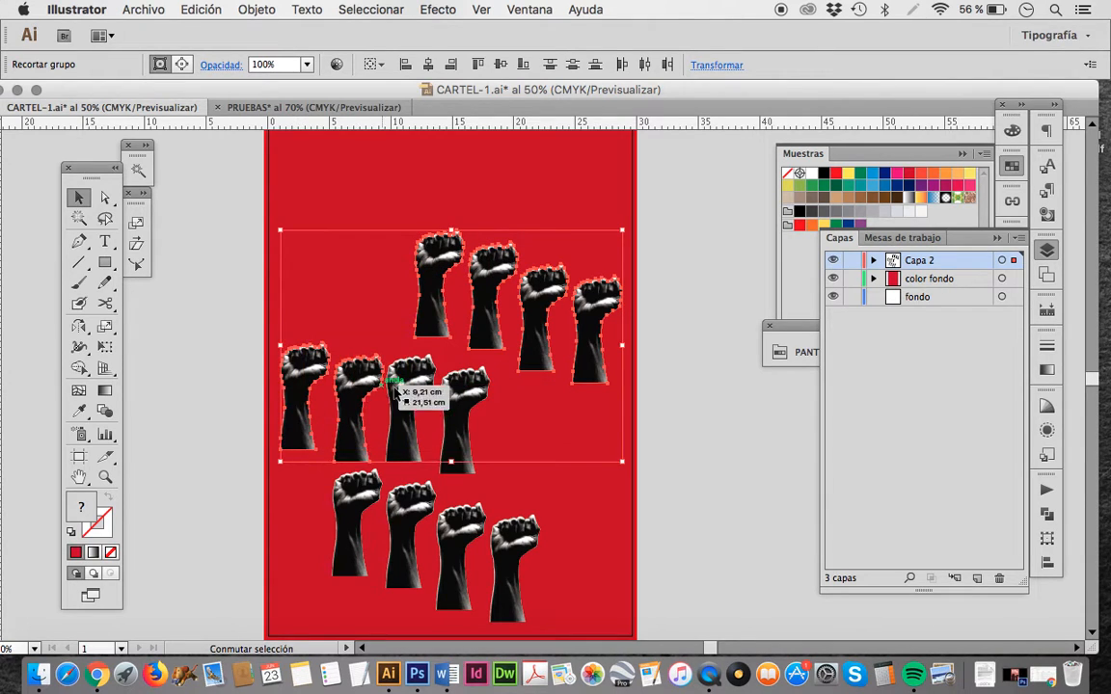
pyautogui.keyDown('shift'); pyautogui.click(410, 390); pyautogui.keyUp('shift')
pyautogui.keyDown('shift'); pyautogui.click(456, 419); pyautogui.keyUp('shift')
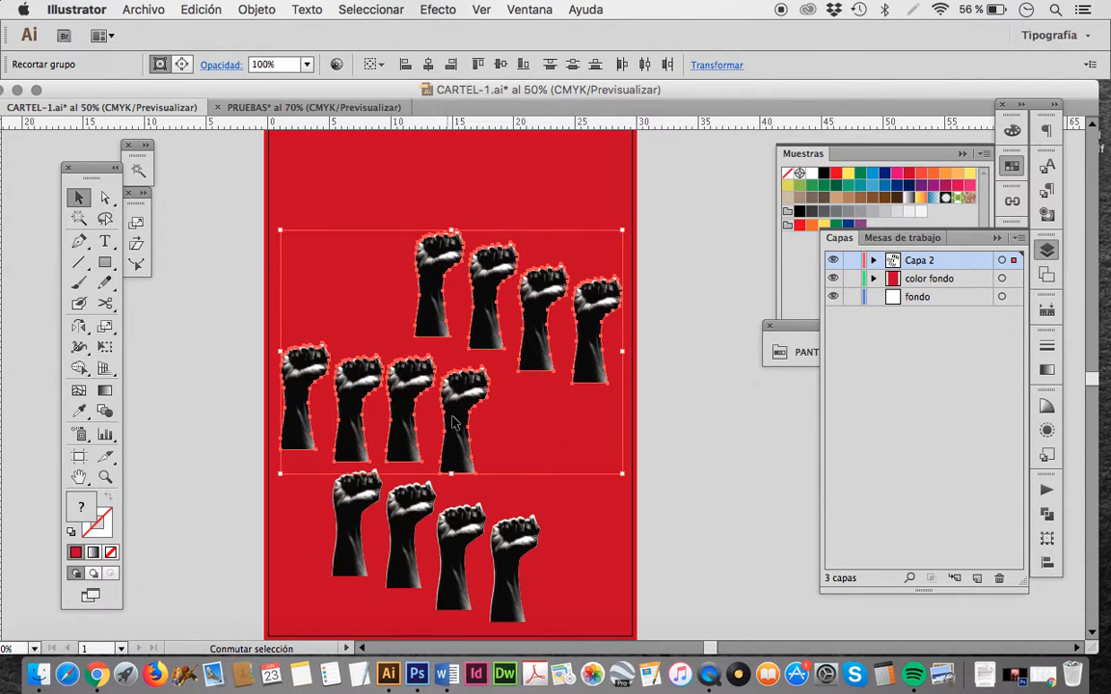
pyautogui.keyDown('shift'); pyautogui.click(508, 564); pyautogui.keyUp('shift')
pyautogui.keyDown('shift'); pyautogui.click(461, 545); pyautogui.keyUp('shift')
pyautogui.keyDown('shift'); pyautogui.click(423, 520); pyautogui.keyUp('shift')
pyautogui.keyDown('shift'); pyautogui.click(356, 521); pyautogui.keyUp('shift')
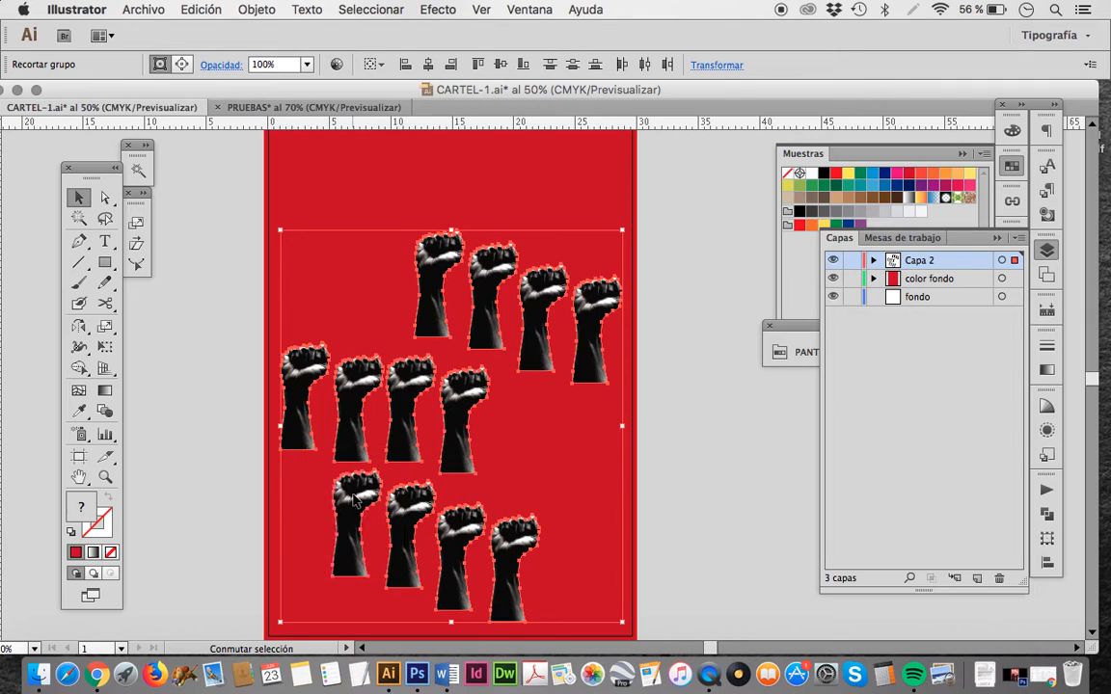
# Step: Set the blending mode of the selected fists to Multiplicar and deselect them
pyautogui.click(998, 238)
pyautogui.click(1012, 239)
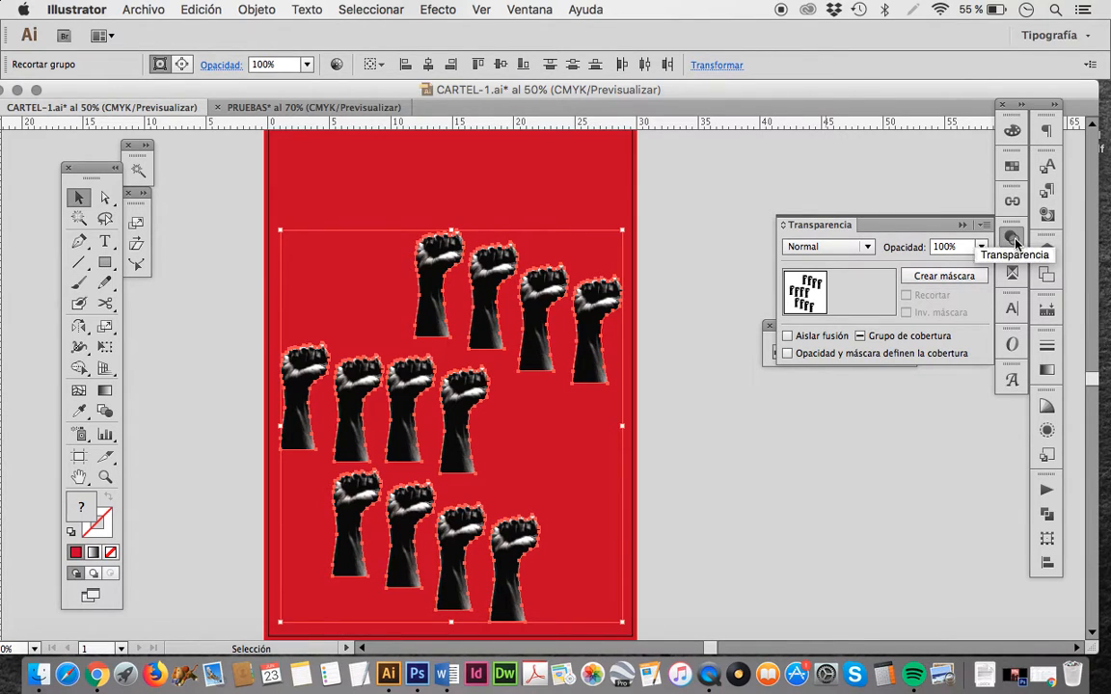
pyautogui.click(870, 248)
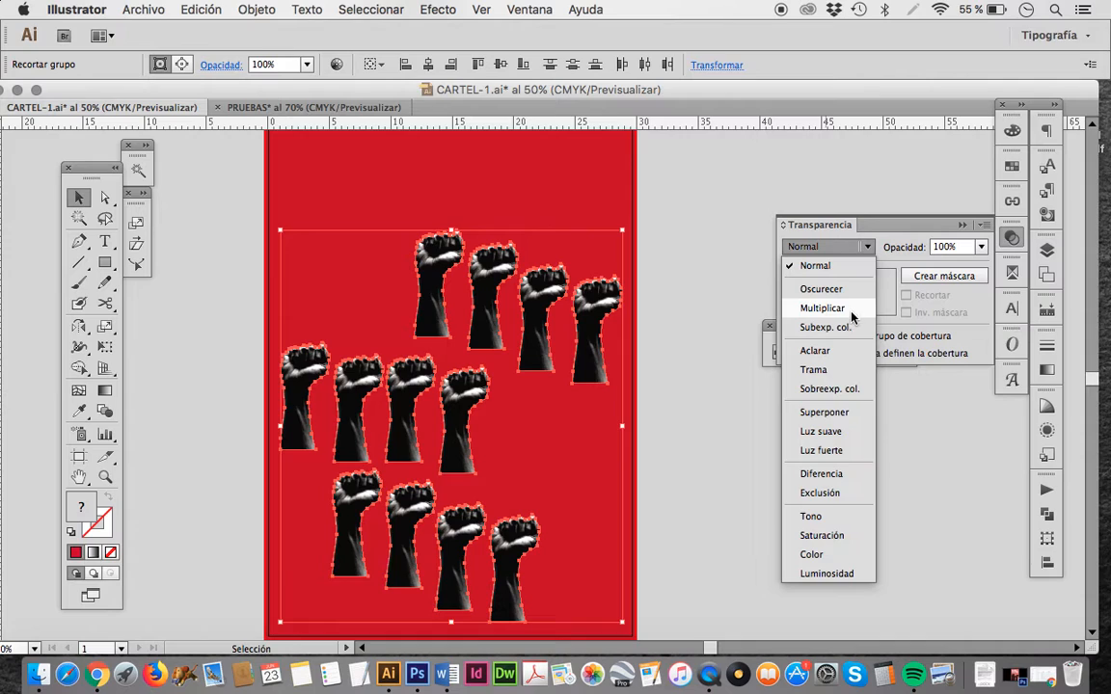
pyautogui.click(823, 307)
pyautogui.click(701, 243)
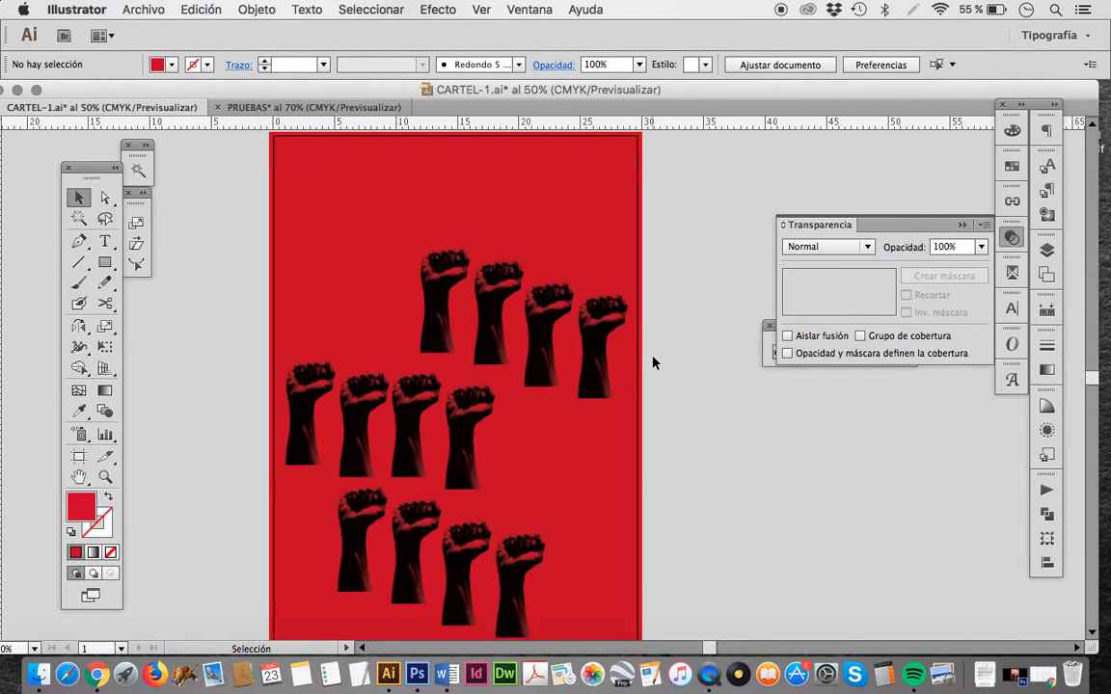
# Step: Create a new layer above Capa 2 and name it texto
pyautogui.scroll(2, 653, 363)
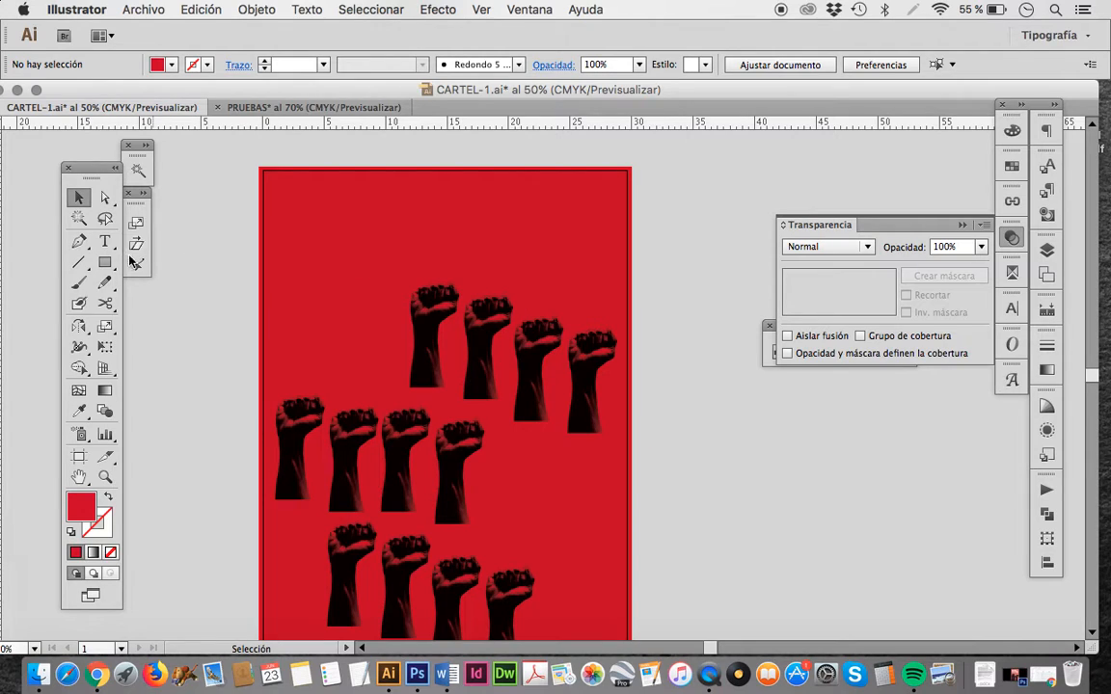
pyautogui.click(1047, 250)
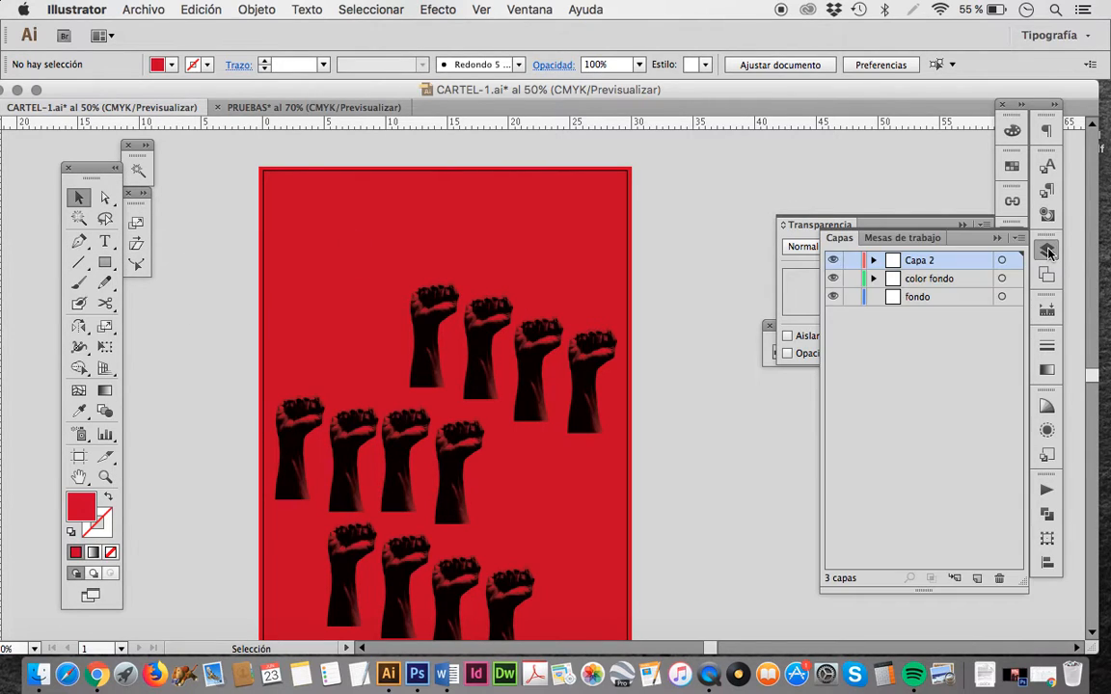
pyautogui.click(979, 575)
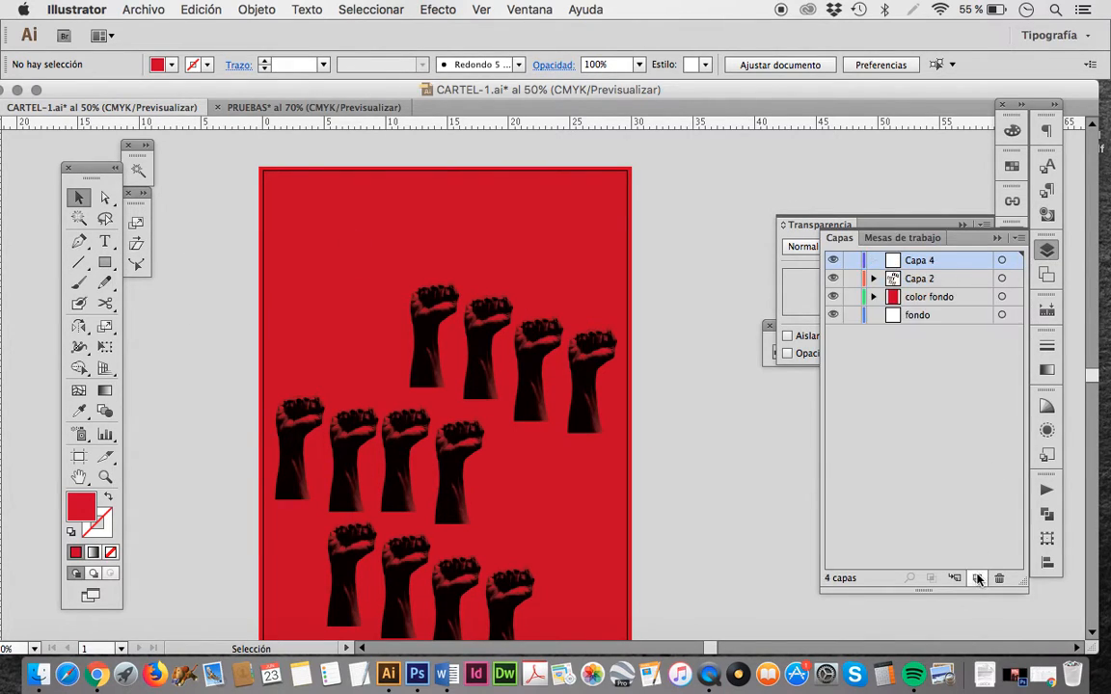
pyautogui.doubleClick(919, 261)
pyautogui.write('texto')
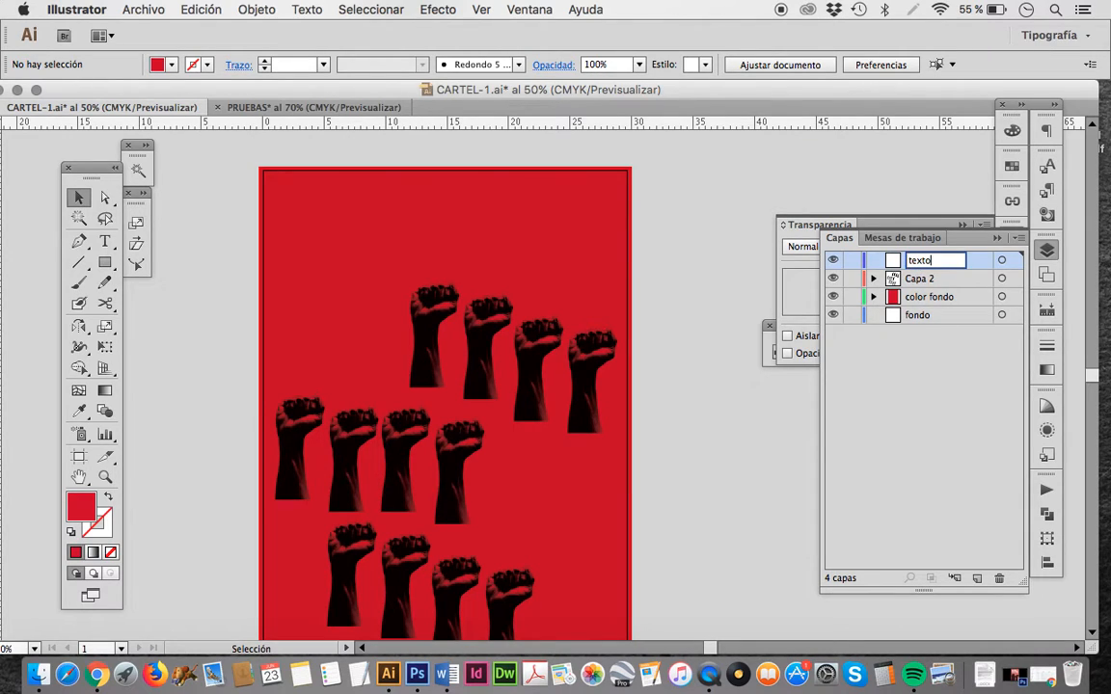
pyautogui.press('Return')
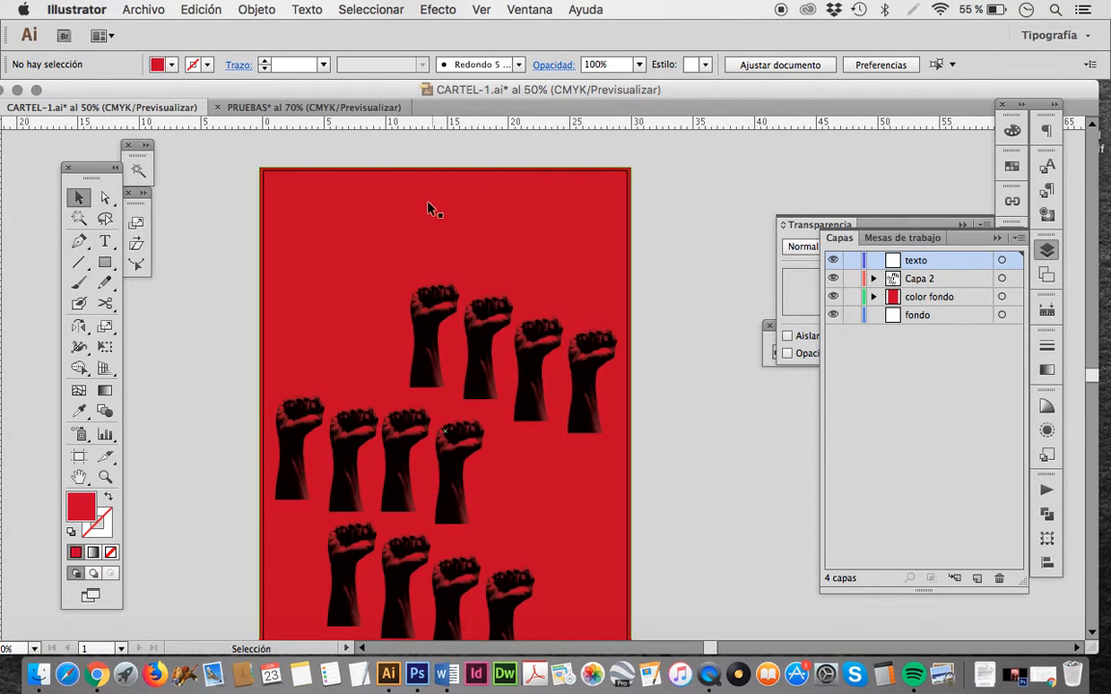
# Step: Draw a text frame across the poster above the fists, enter "Un Grito en la Pred" and select the text
pyautogui.click(104, 244)
pyautogui.moveTo(289, 190); pyautogui.dragTo(599, 274)
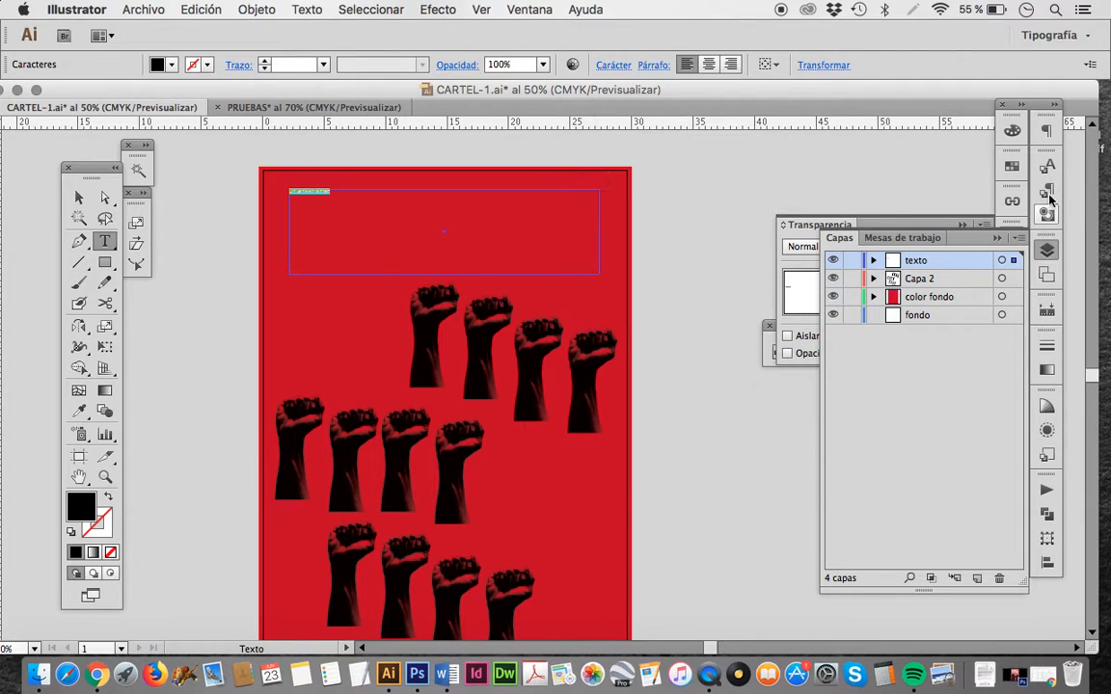
pyautogui.click(997, 238)
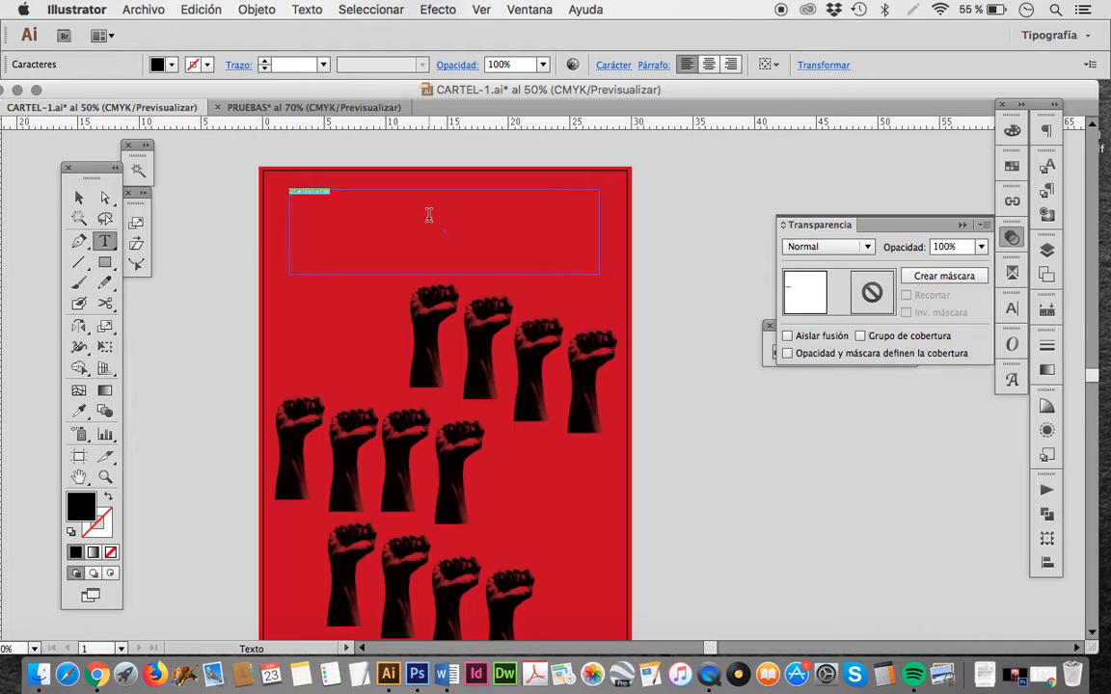
# Step: Set the selected title's font to Mazurquica in the Pesada style
pyautogui.click(614, 68)
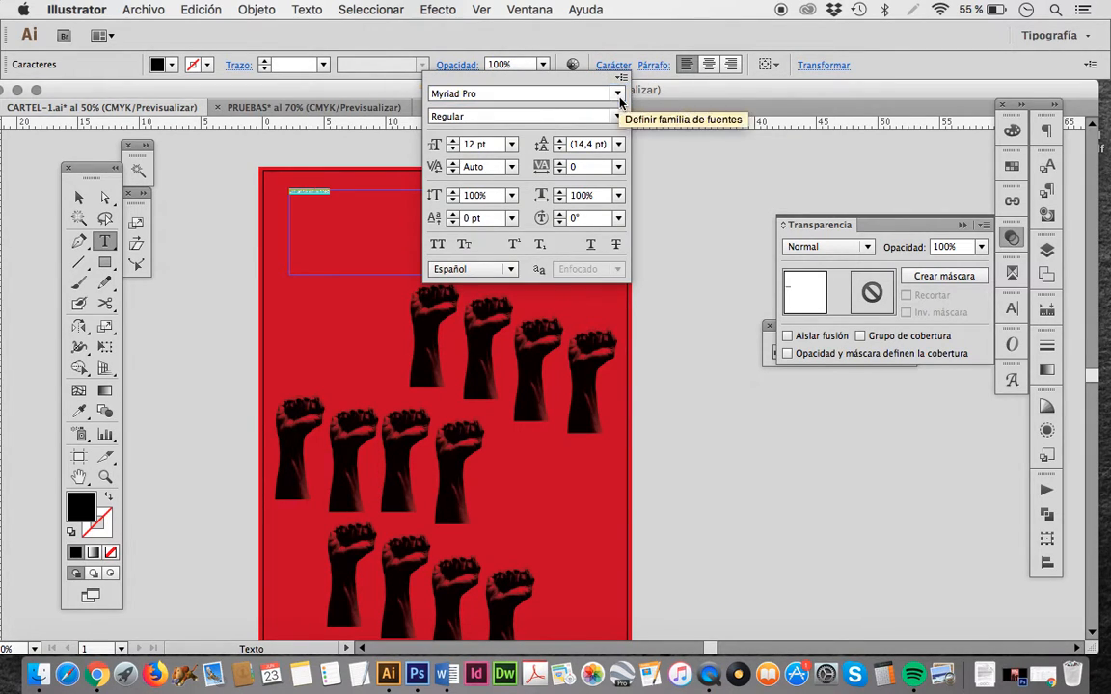
pyautogui.click(618, 95)
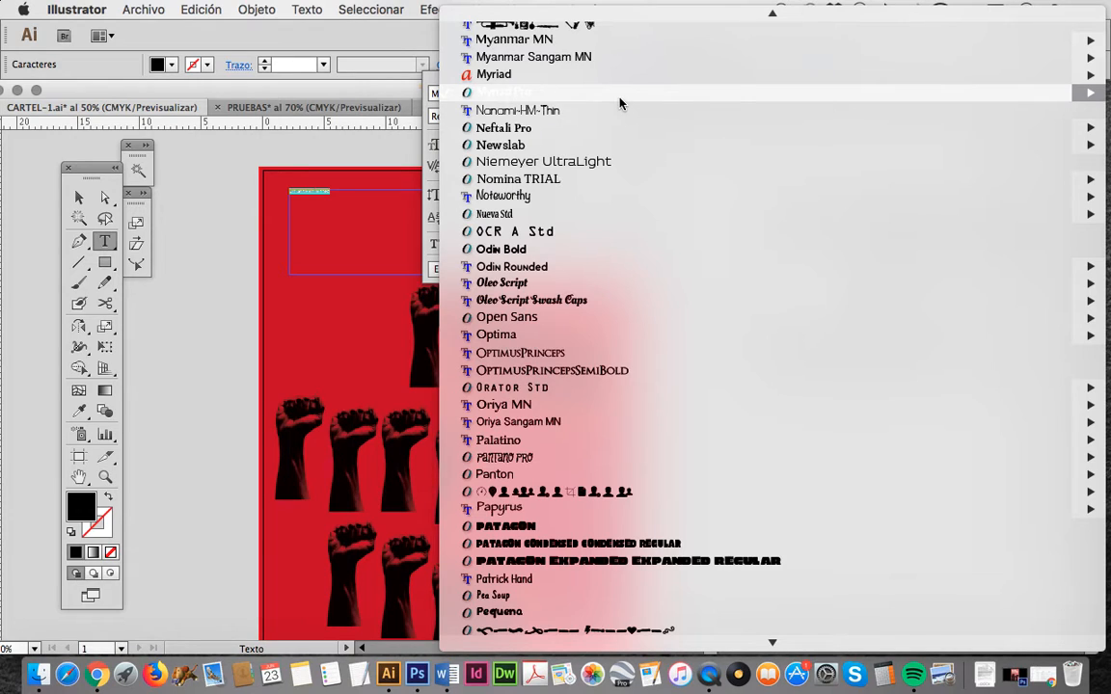
pyautogui.scroll(10, 620, 102)
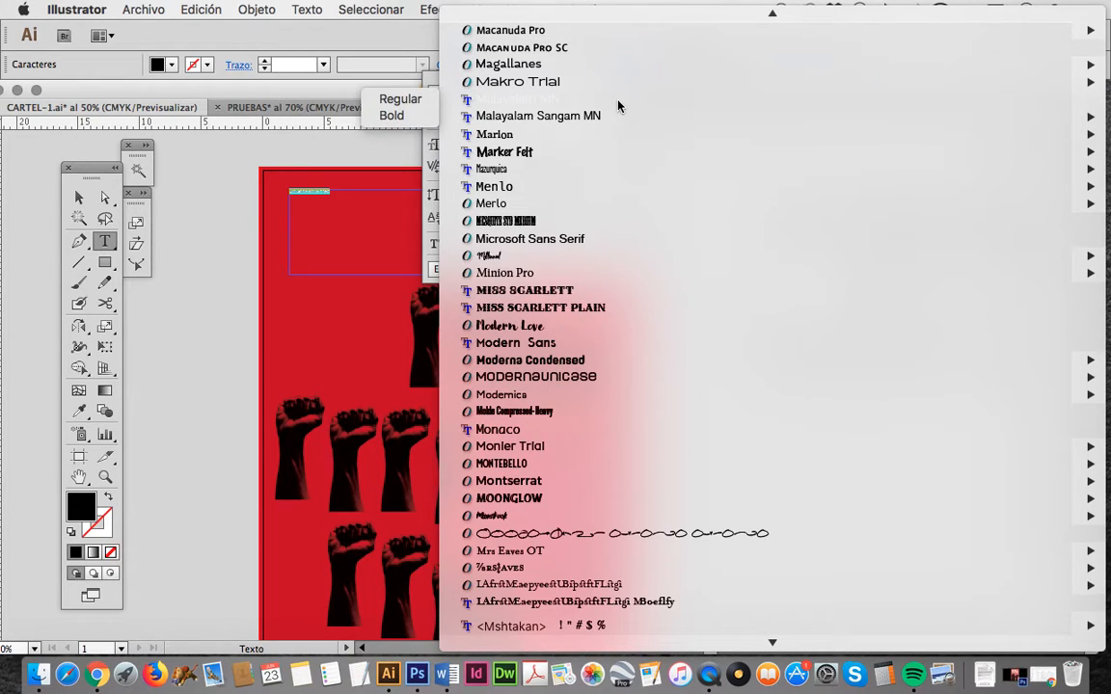
pyautogui.scroll(3, 555, 154)
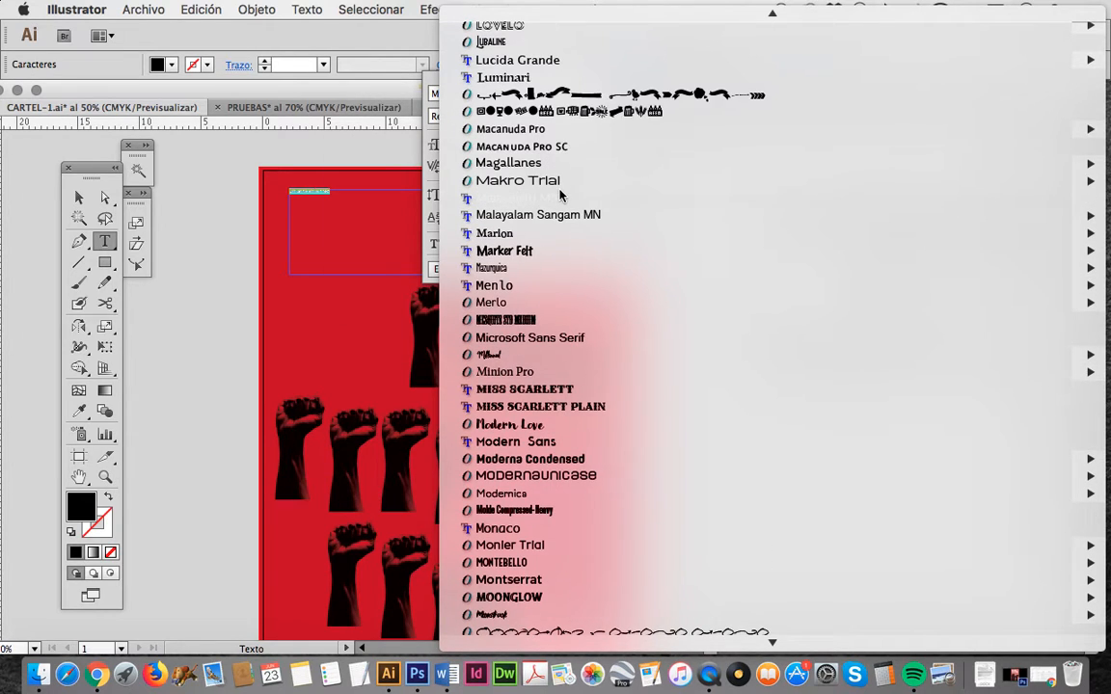
pyautogui.moveTo(561, 195)
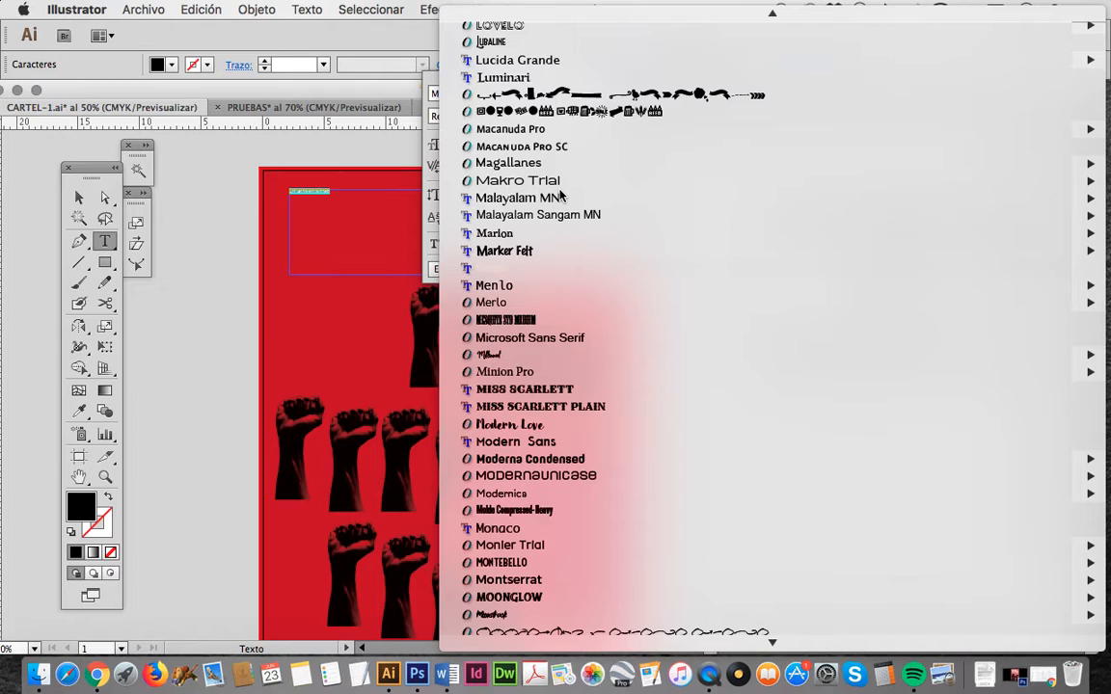
pyautogui.moveTo(445, 267)
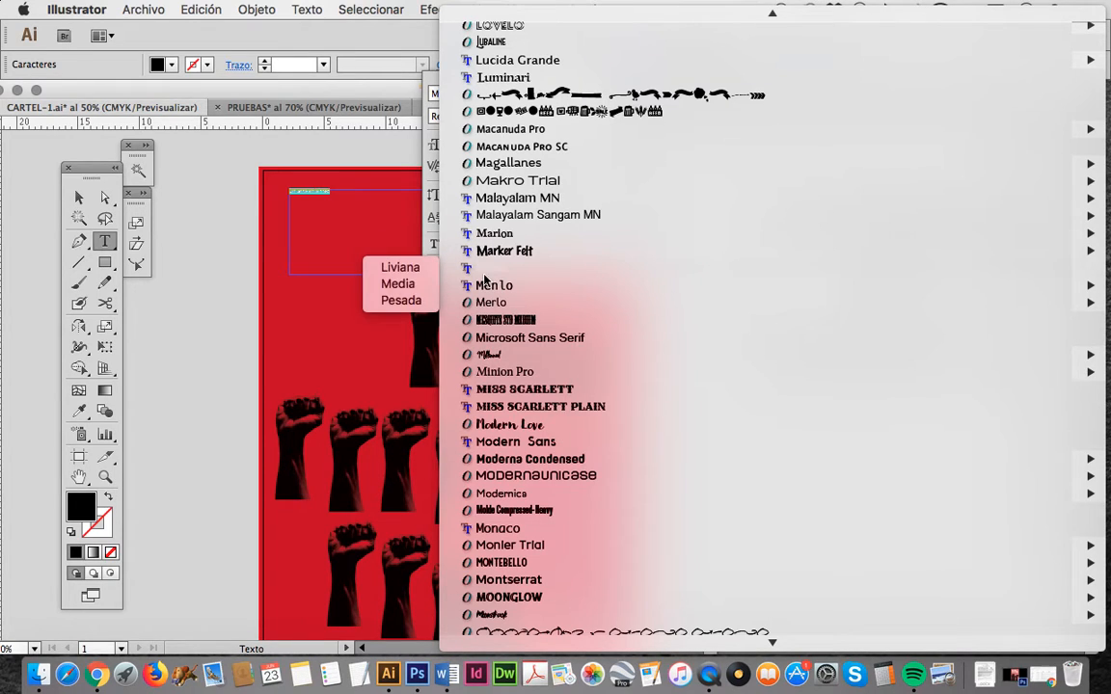
pyautogui.click(412, 303)
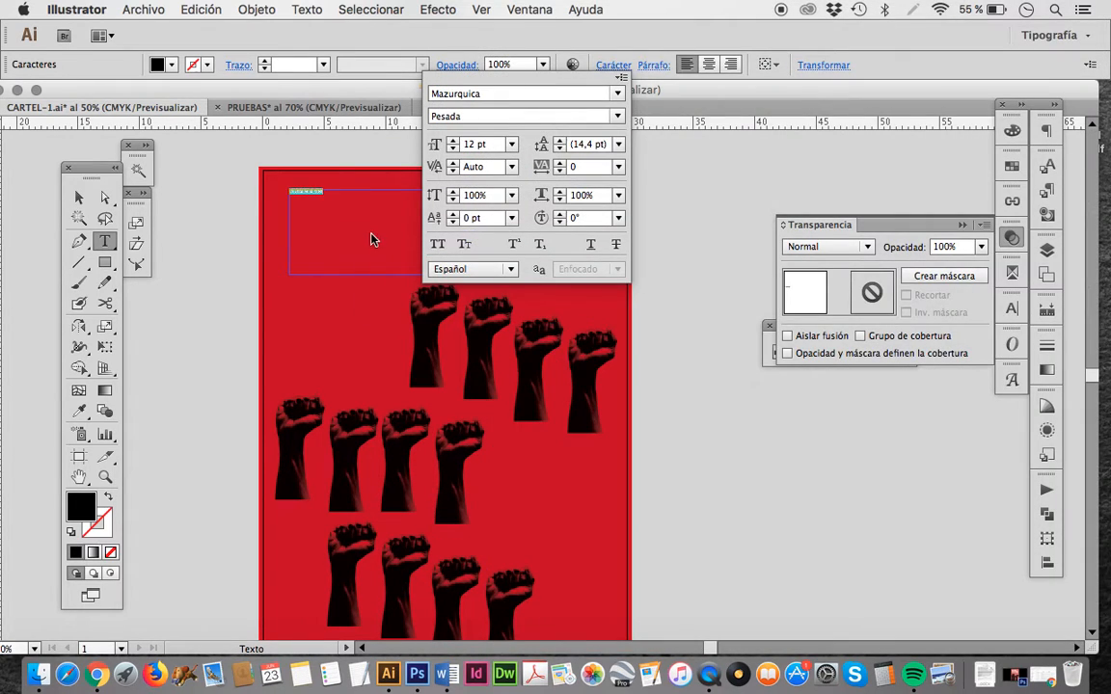
# Step: Set the title's font size to 100 pt and correct its last word to "Pared"
pyautogui.click(513, 143)
pyautogui.click(536, 453)
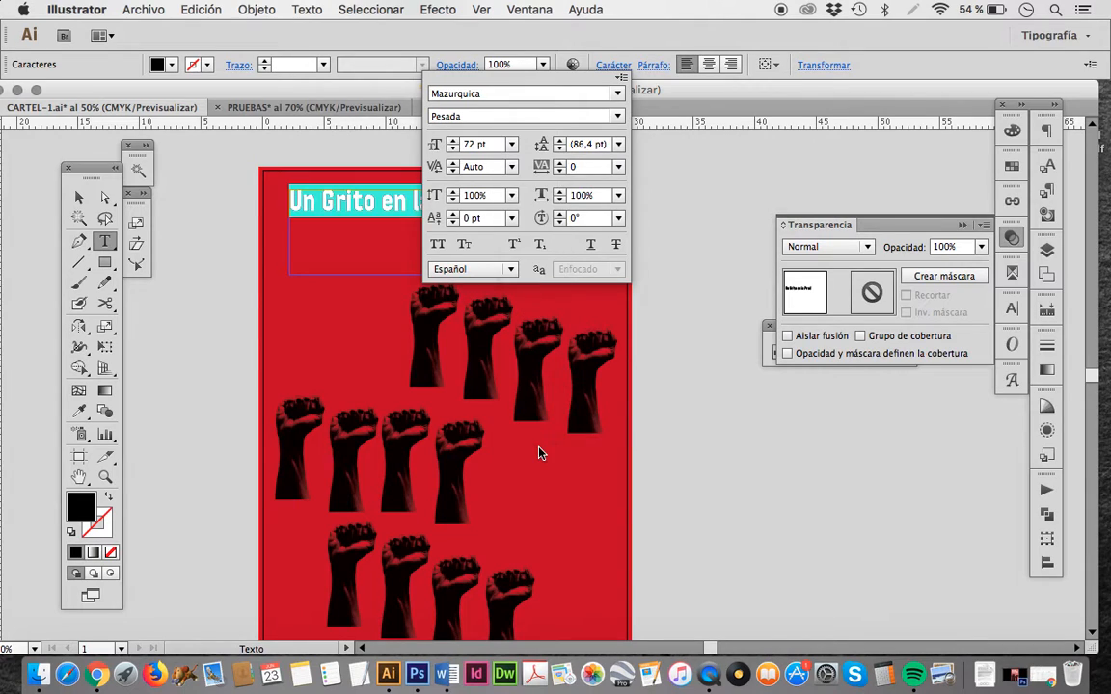
pyautogui.doubleClick(473, 144)
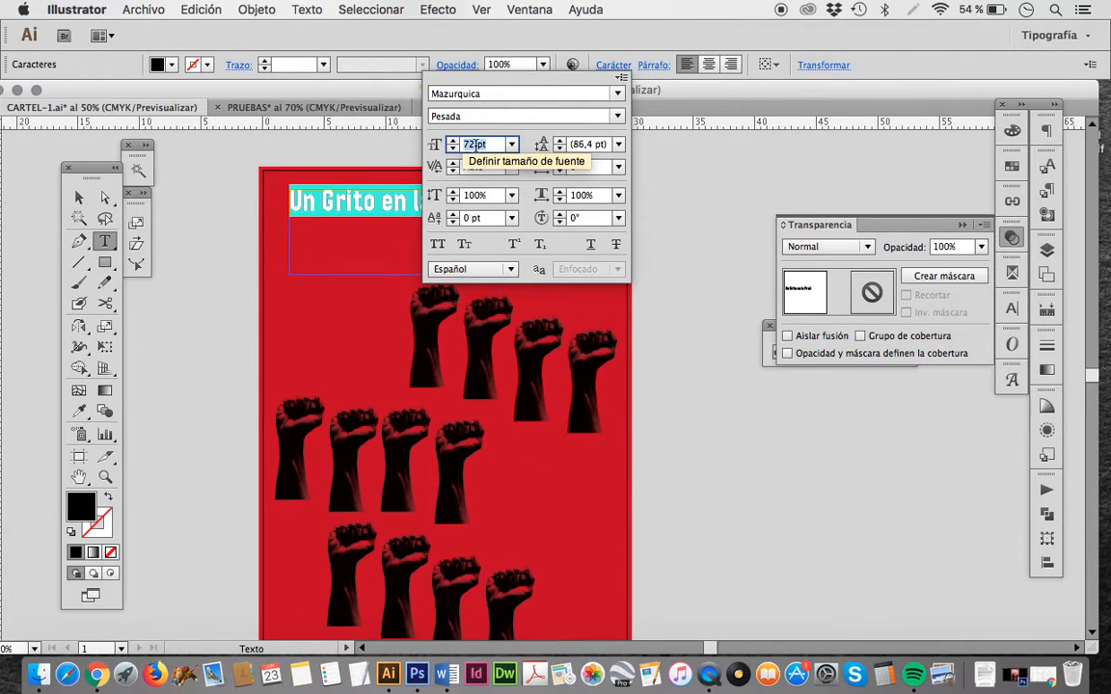
pyautogui.write('1000')
pyautogui.press('Return')
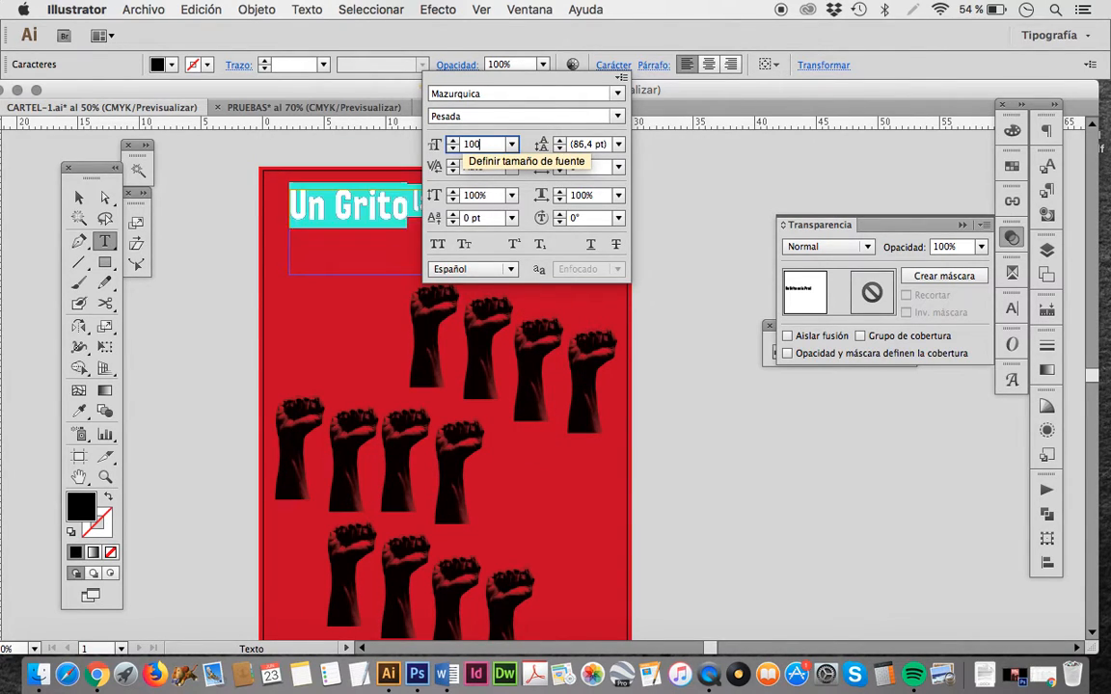
pyautogui.click(526, 214)
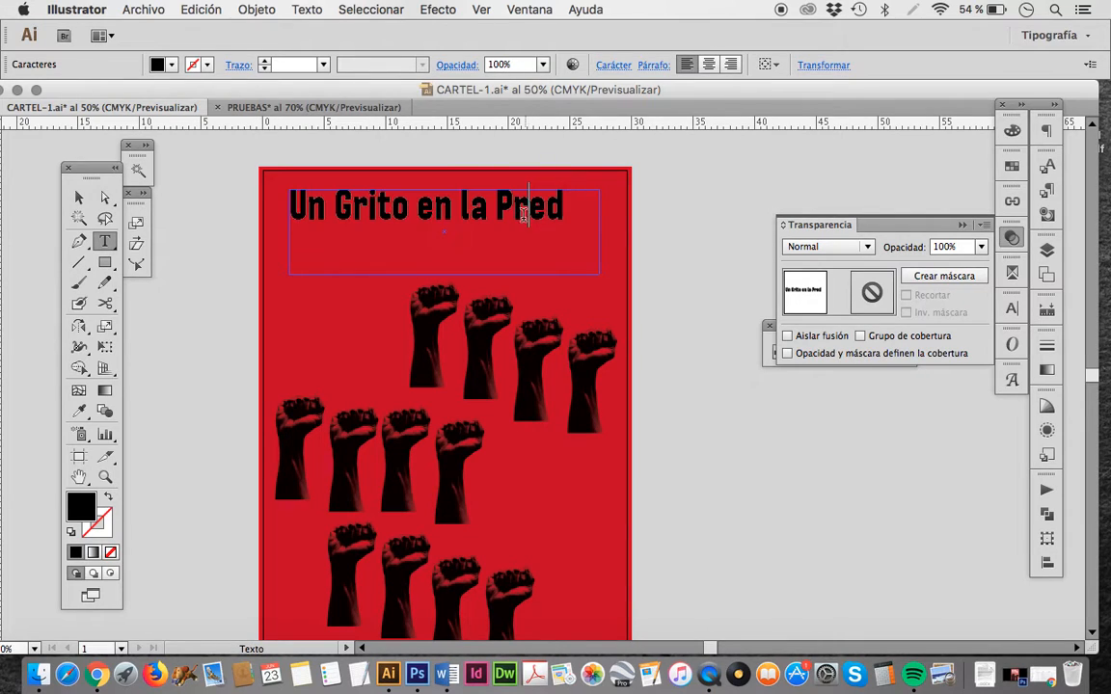
pyautogui.write('a')
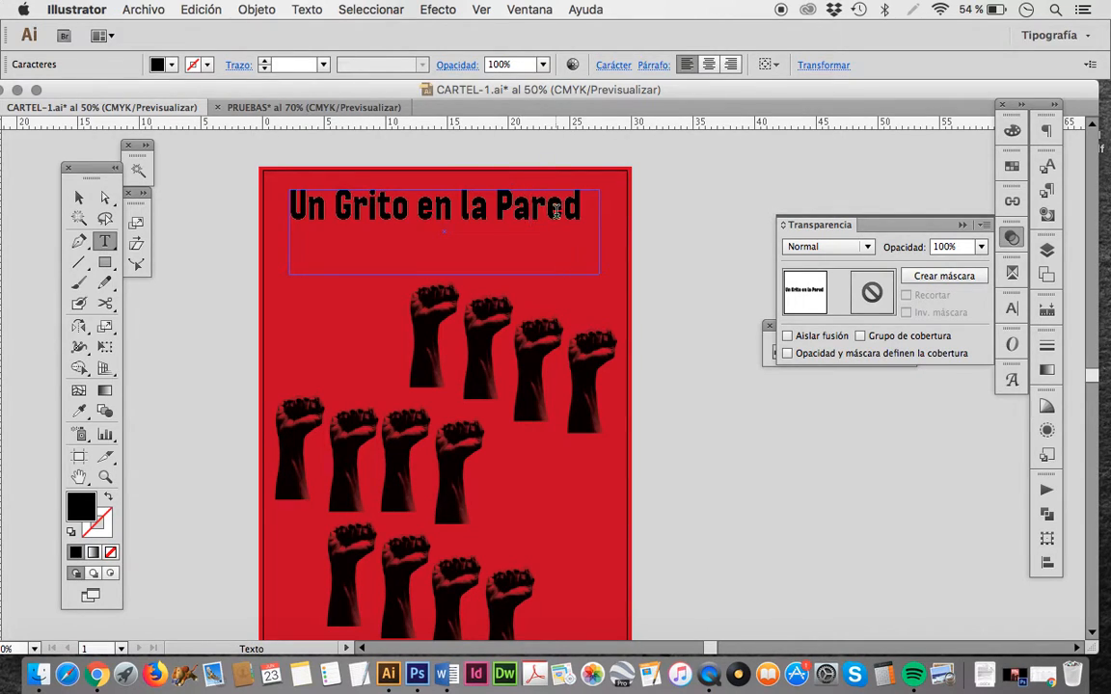
# Step: Set the whole title in all caps with a font size of 200 pt
pyautogui.tripleClick(521, 213)
pyautogui.click(613, 64)
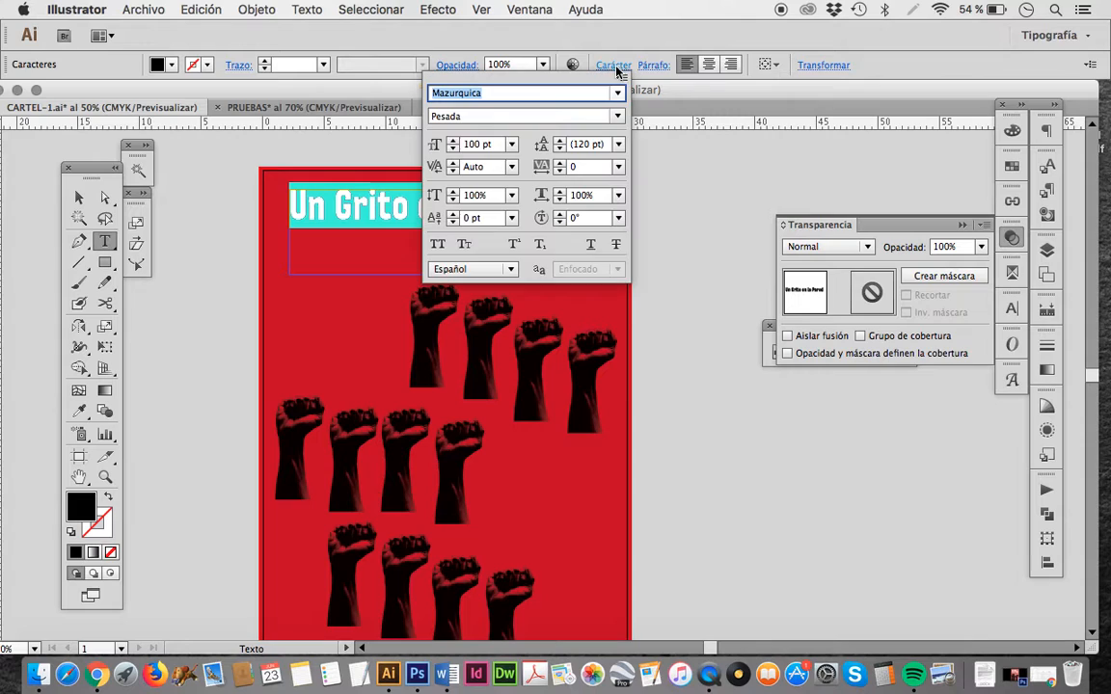
pyautogui.click(614, 64)
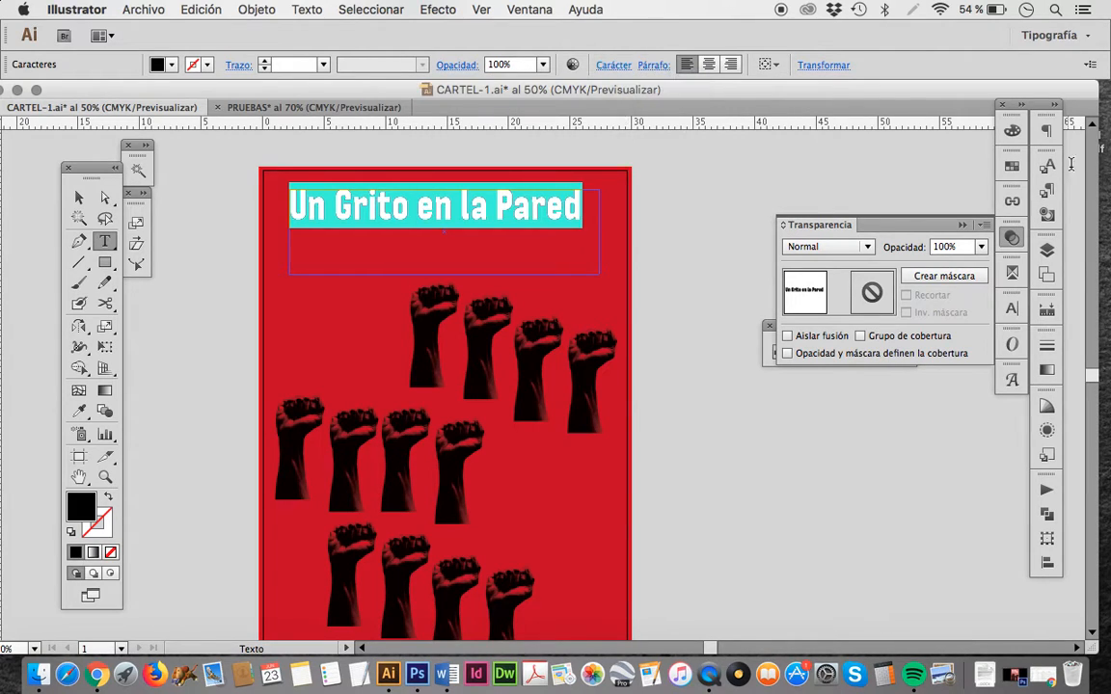
pyautogui.click(1013, 307)
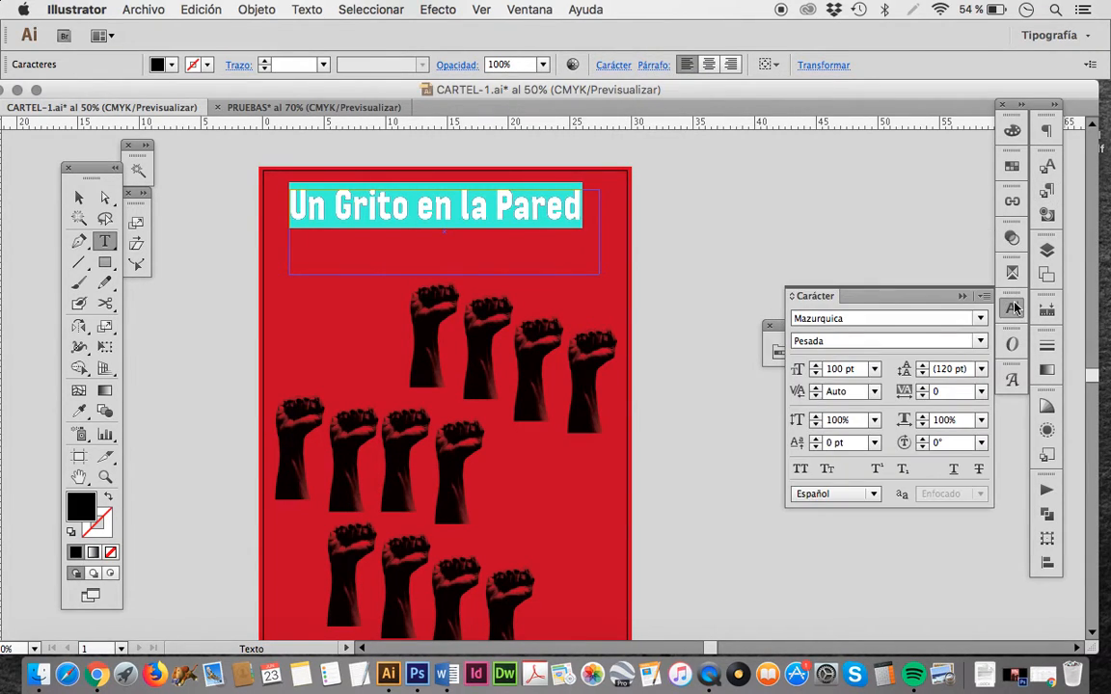
pyautogui.click(802, 468)
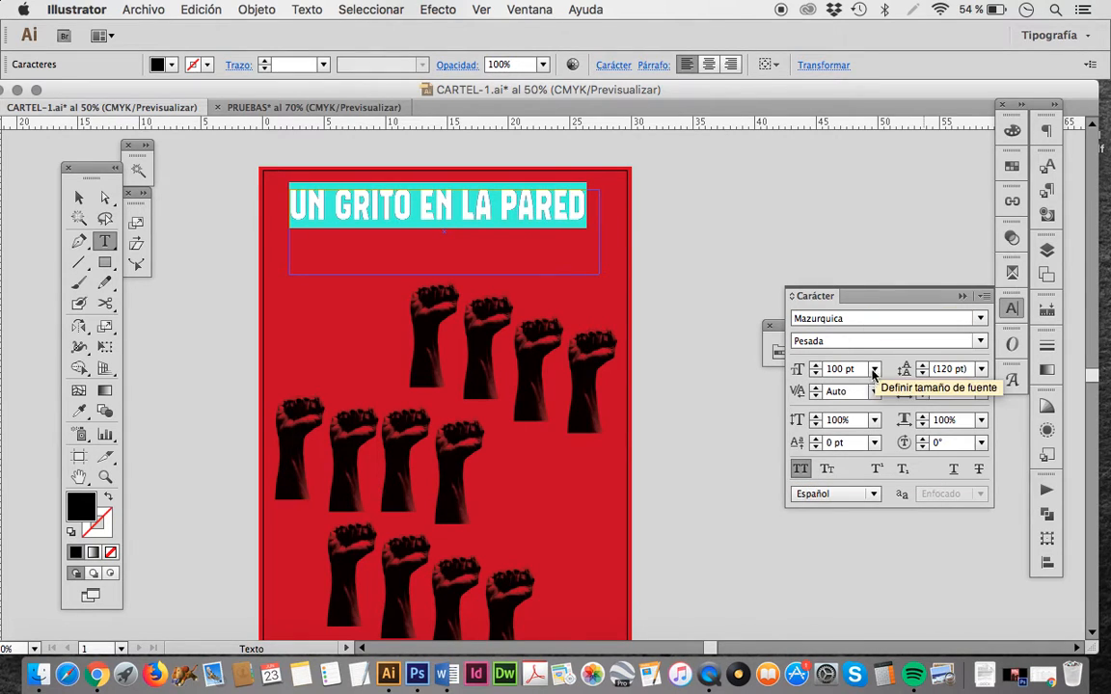
pyautogui.click(841, 369)
pyautogui.write('200')
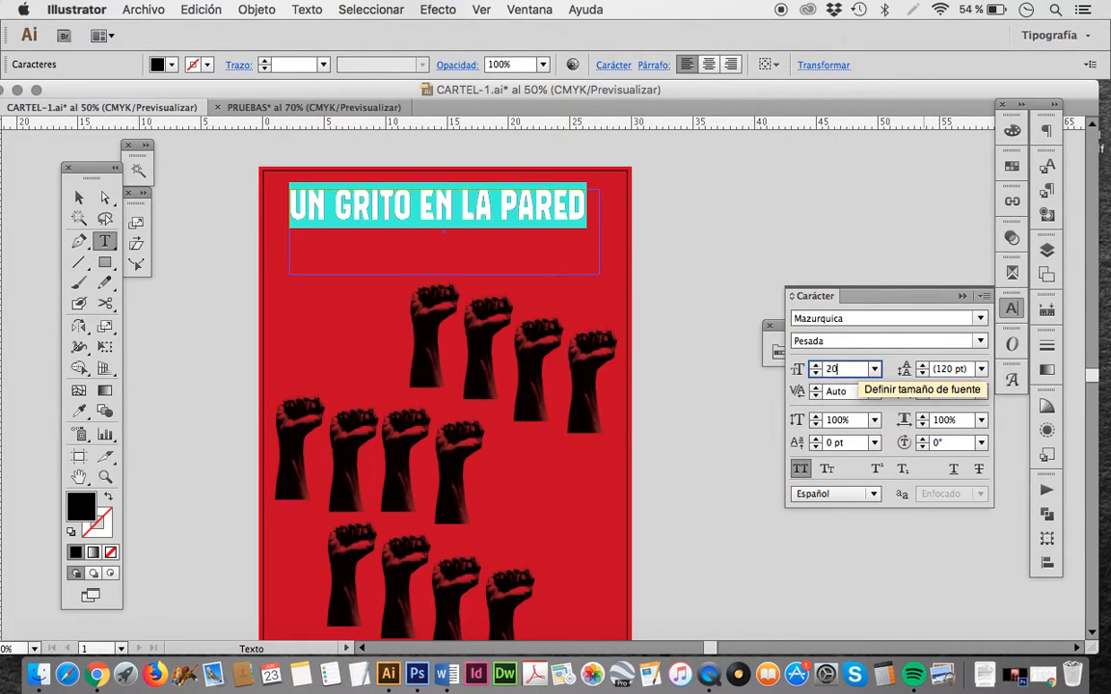
pyautogui.press('Return')
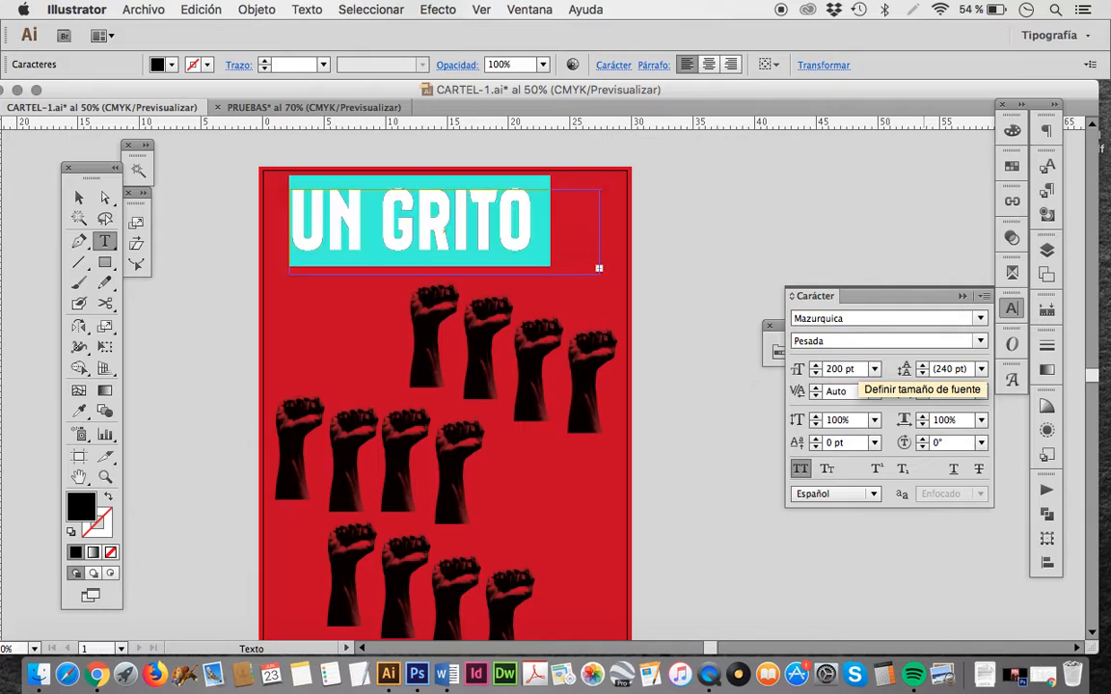
# Step: Extend the text frame downward to fit the three title lines and fill the title with white
pyautogui.click(80, 197)
pyautogui.moveTo(445, 273); pyautogui.dragTo(223, 195)
pyautogui.press('t')
pyautogui.click(1011, 168)
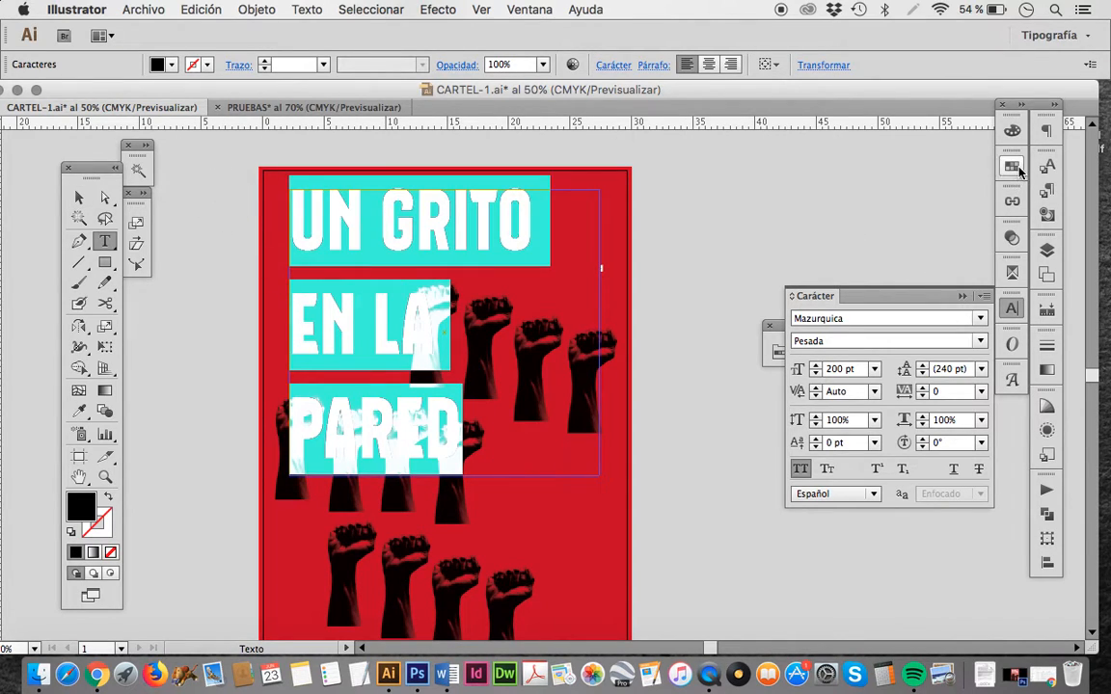
pyautogui.click(814, 179)
pyautogui.click(379, 222)
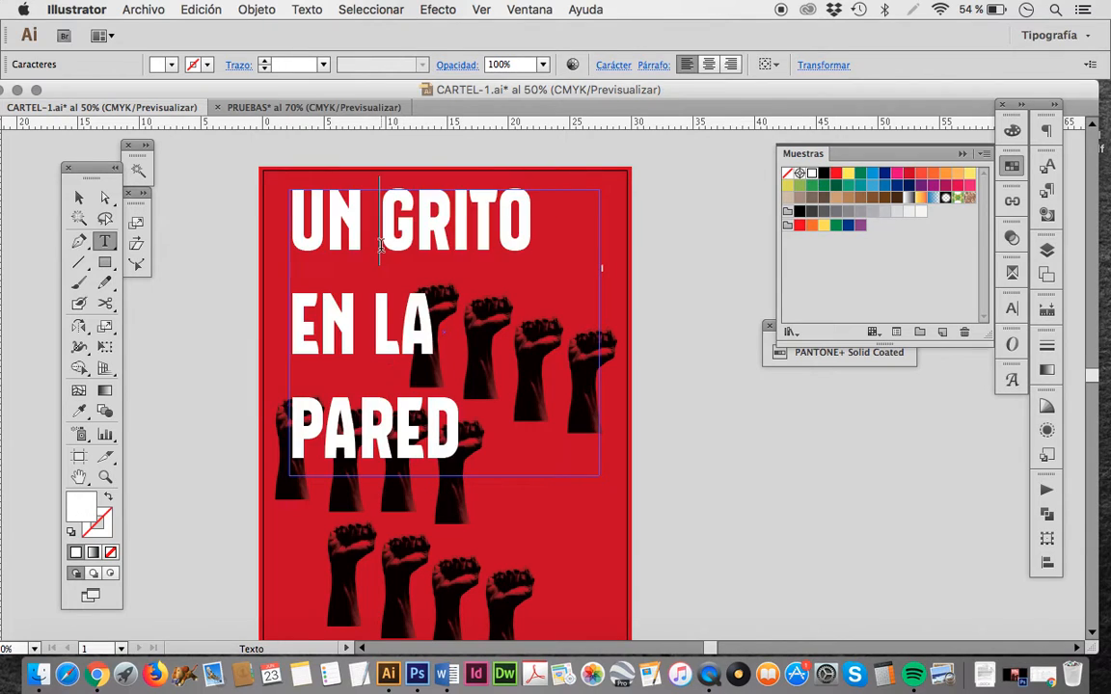
# Step: Replace the space between GRITO and EN with a line break in the title
pyautogui.click(81, 197)
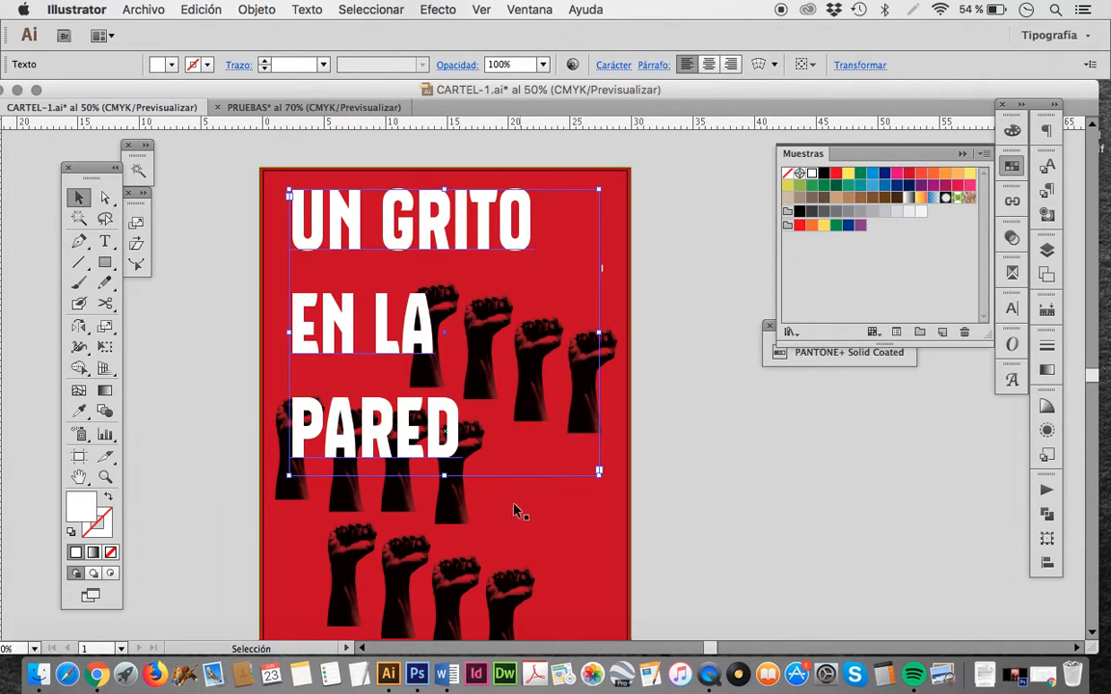
pyautogui.doubleClick(298, 318)
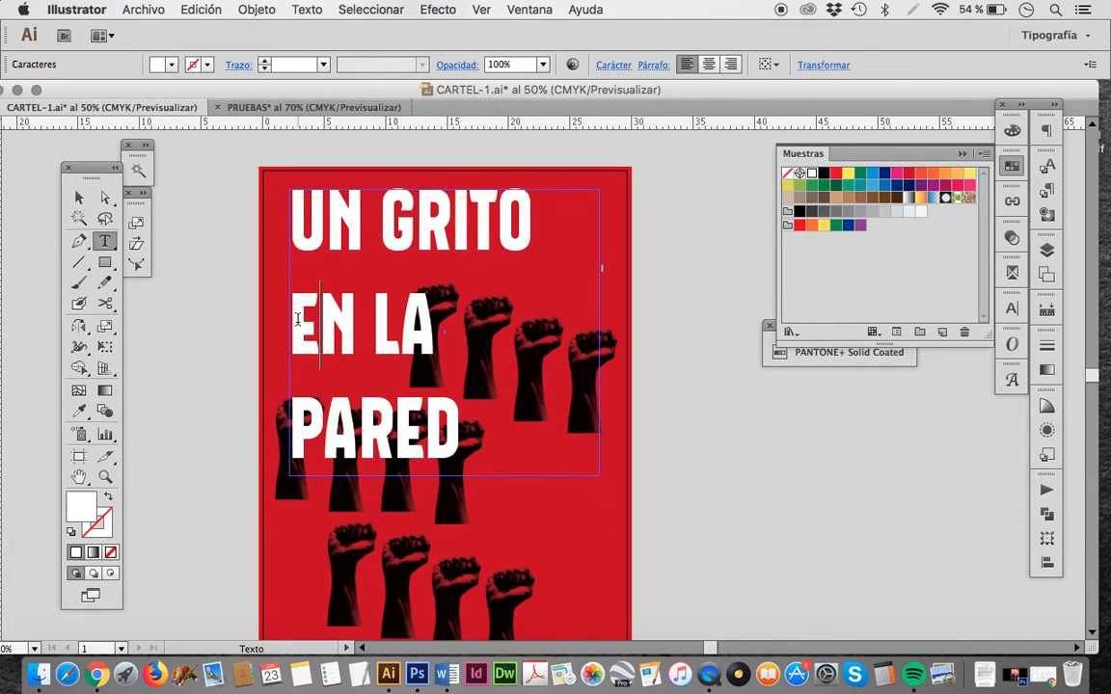
pyautogui.press('BackSpace')
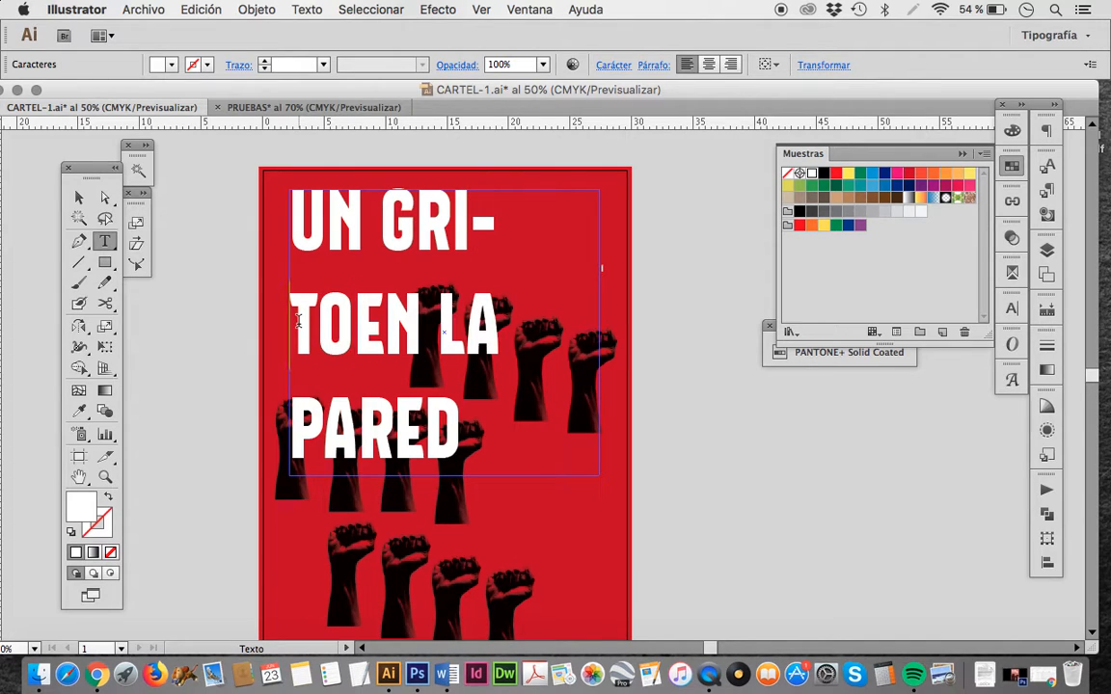
pyautogui.press('Return')
# Step: Set the font size of the whole title to 150 pt
pyautogui.moveTo(464, 436); pyautogui.dragTo(258, 220)
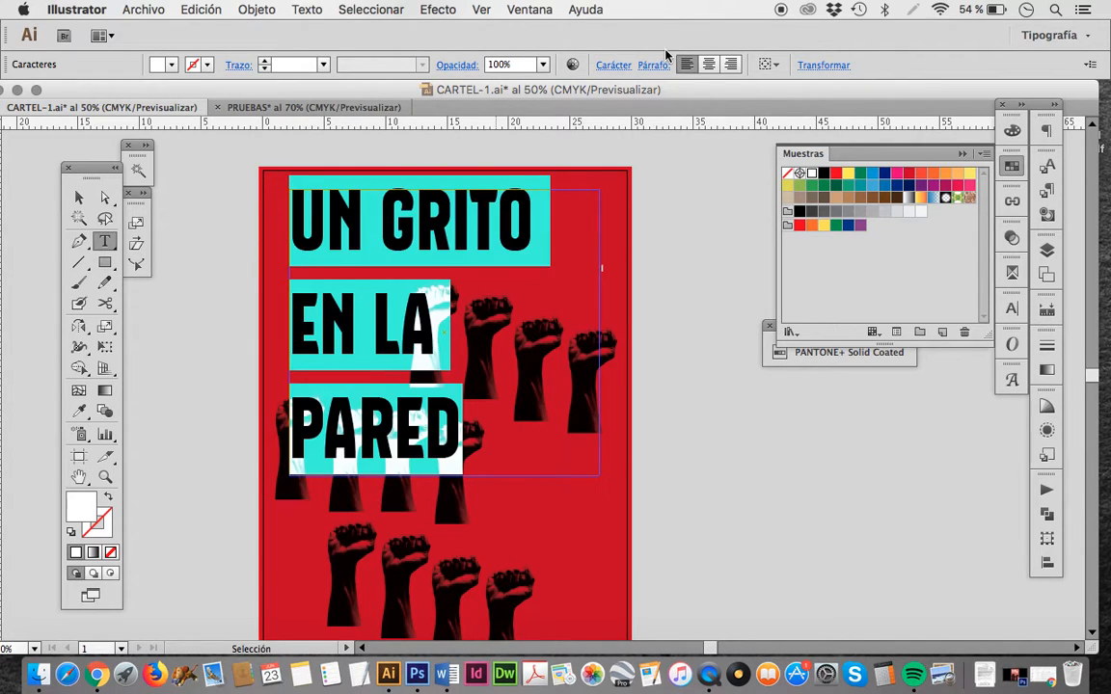
pyautogui.click(613, 66)
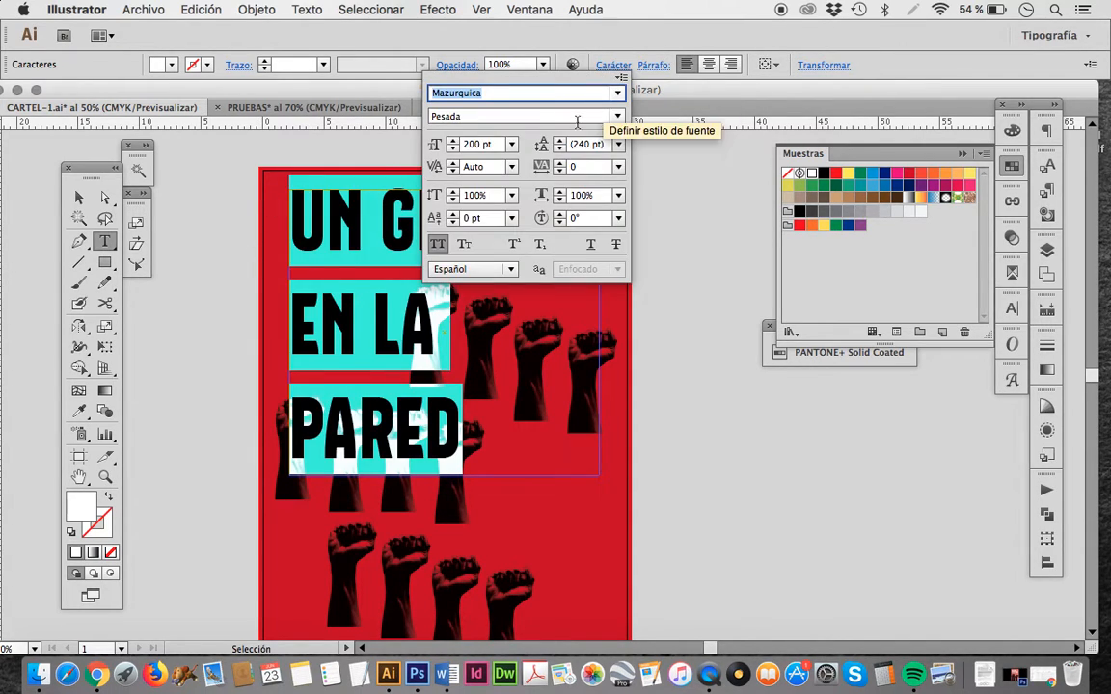
pyautogui.click(487, 144)
pyautogui.write('150')
pyautogui.press('Return')
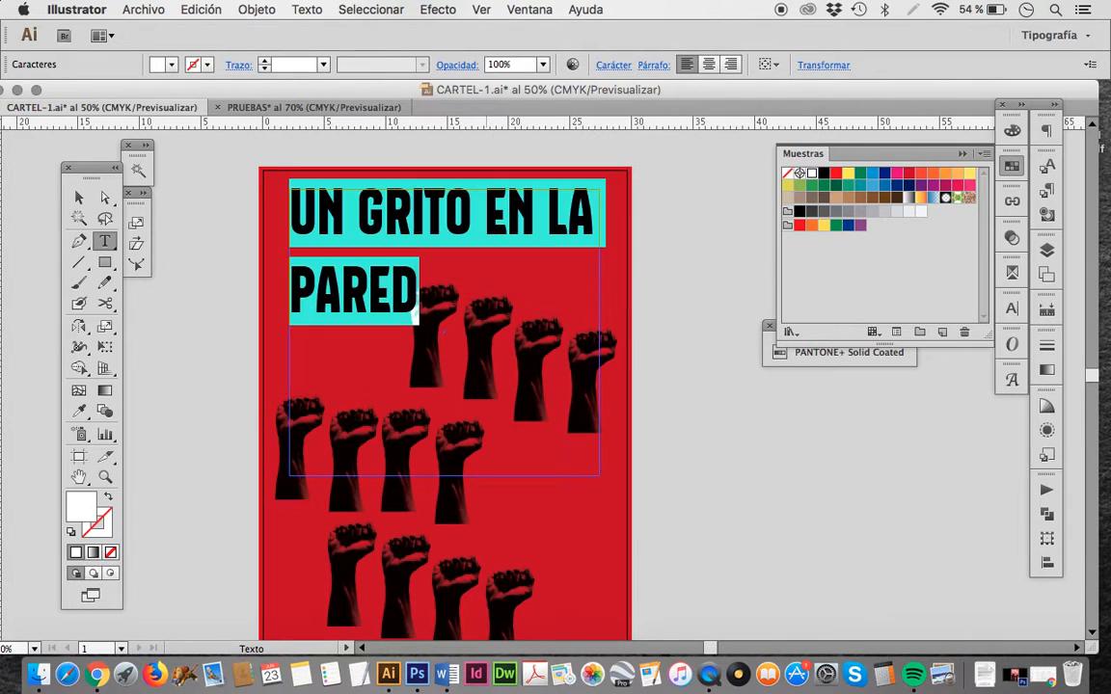
# Step: Rearrange the title's line breaks so it reads UN GRITO on the first line and EN LA PARED on the second
pyautogui.click(356, 266)
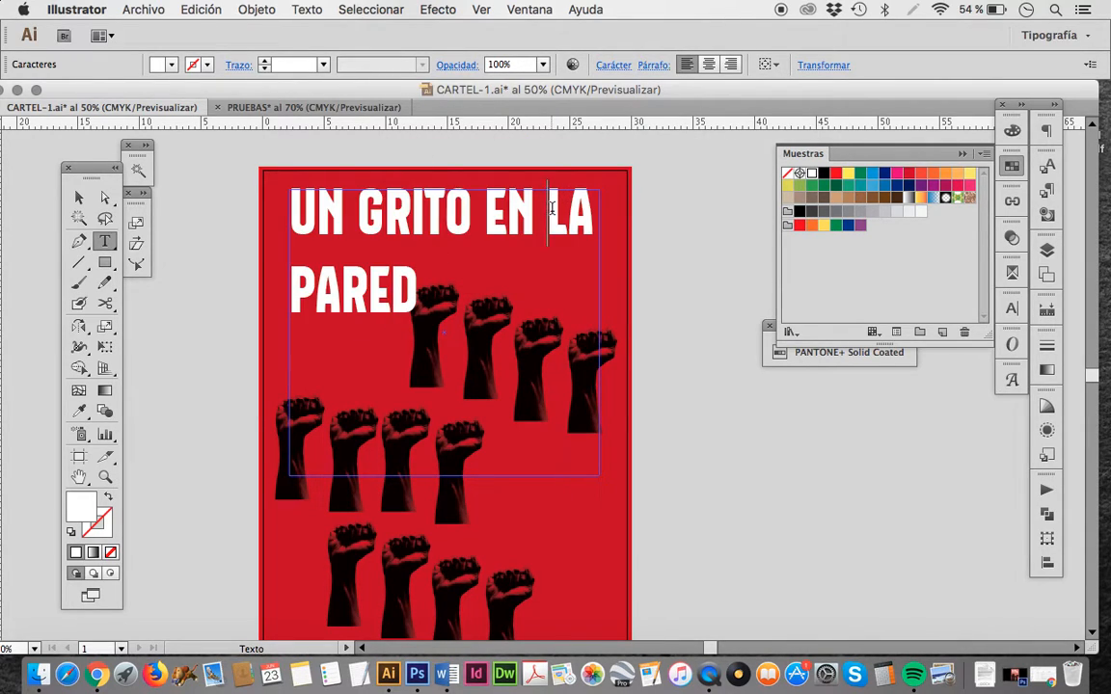
pyautogui.press('Return')
pyautogui.moveTo(456, 272); pyautogui.dragTo(219, 188)
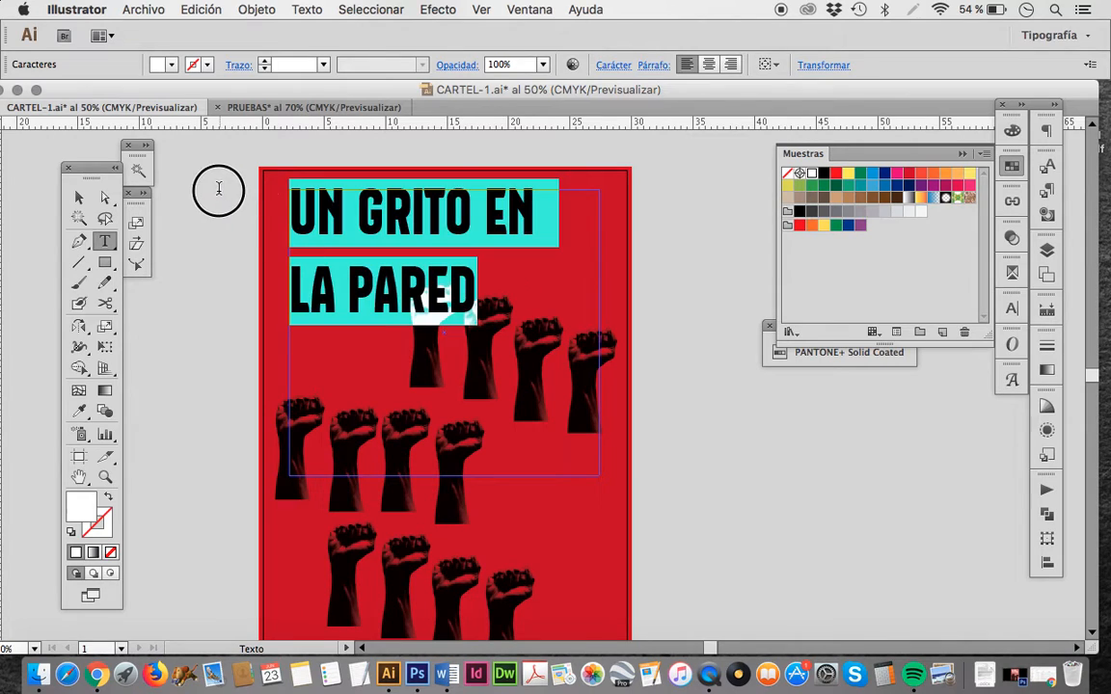
pyautogui.click(474, 211)
pyautogui.press('Return')
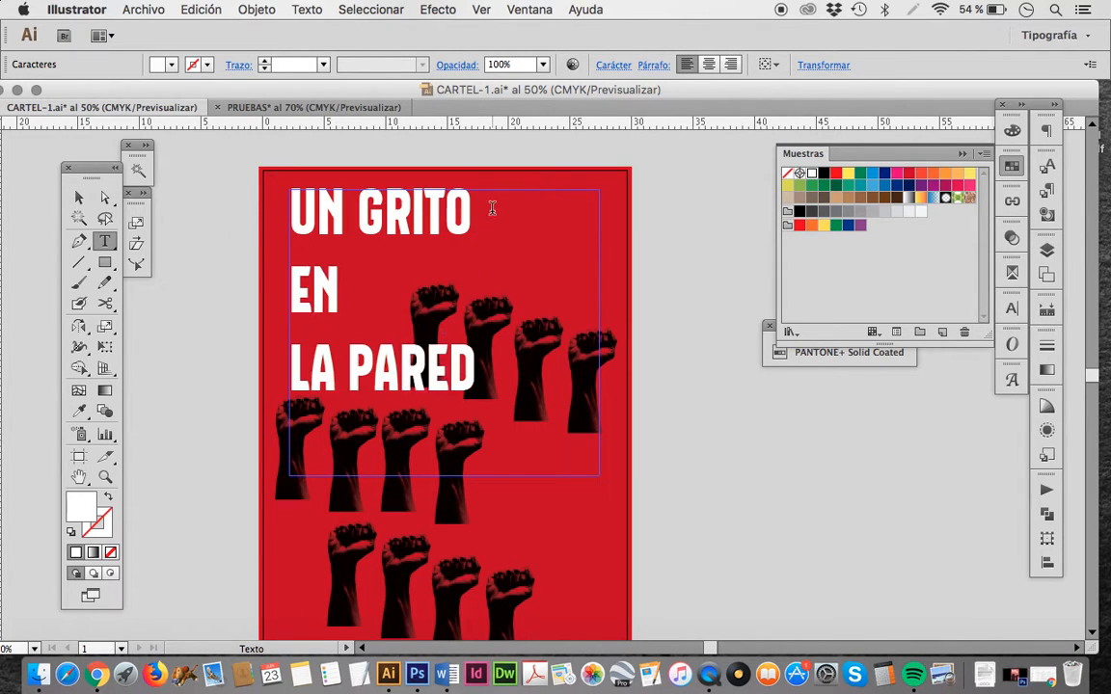
pyautogui.press('BackSpace')
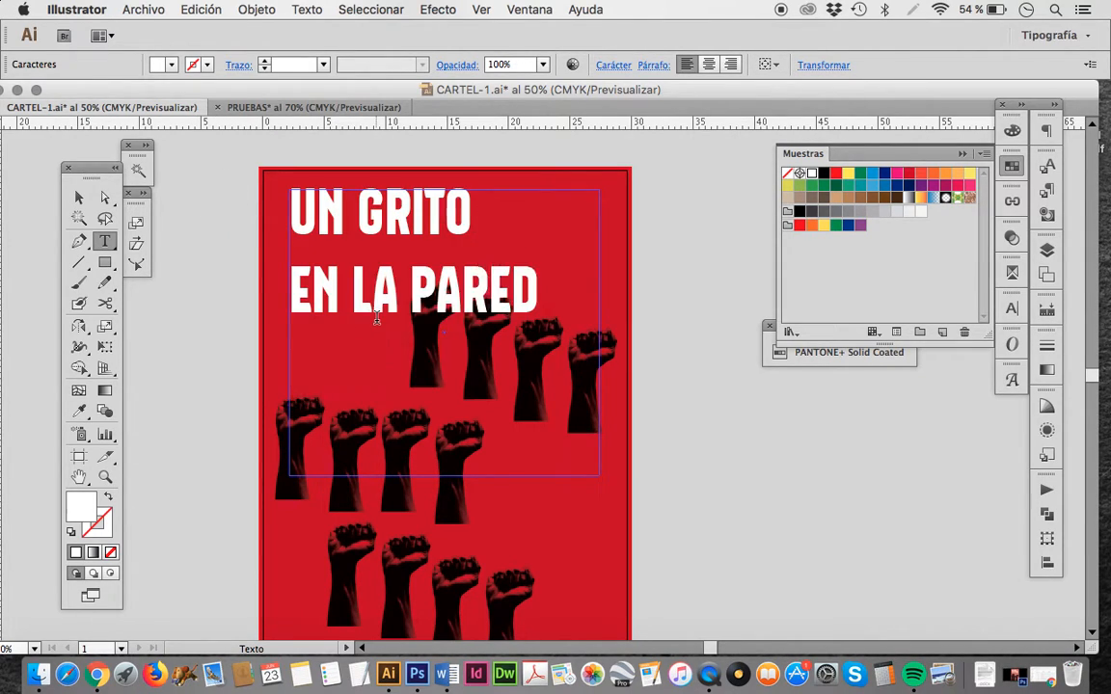
# Step: Shorten the title's text frame from below so it ends just under the second line
pyautogui.click(79, 197)
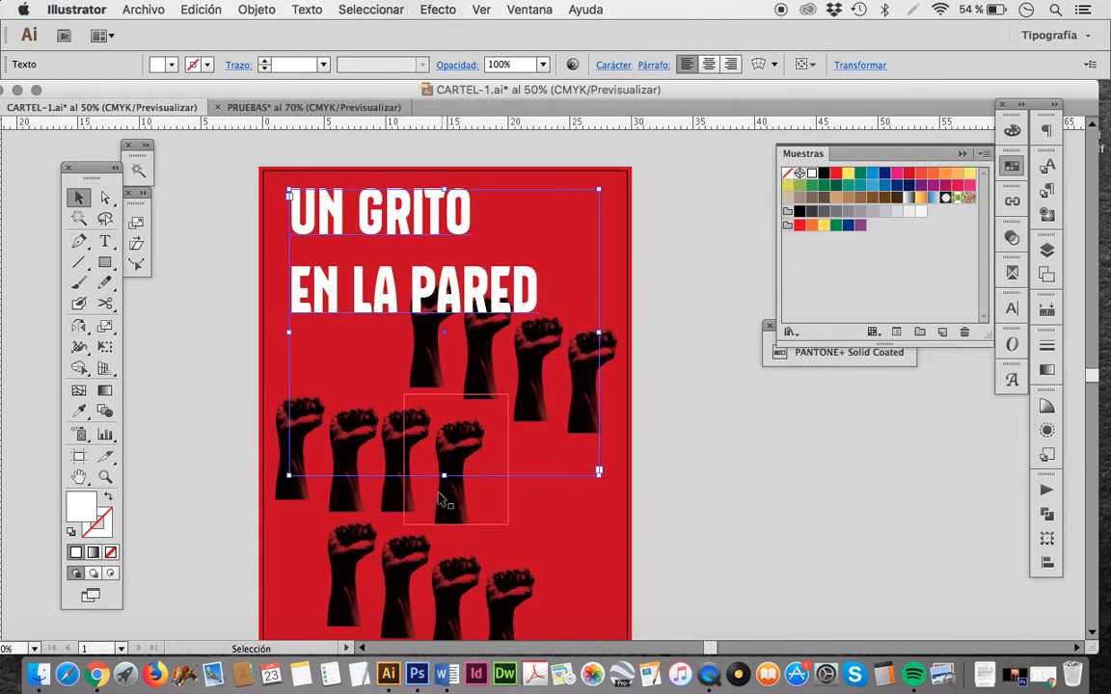
pyautogui.moveTo(446, 476); pyautogui.dragTo(444, 321)
pyautogui.click(654, 405)
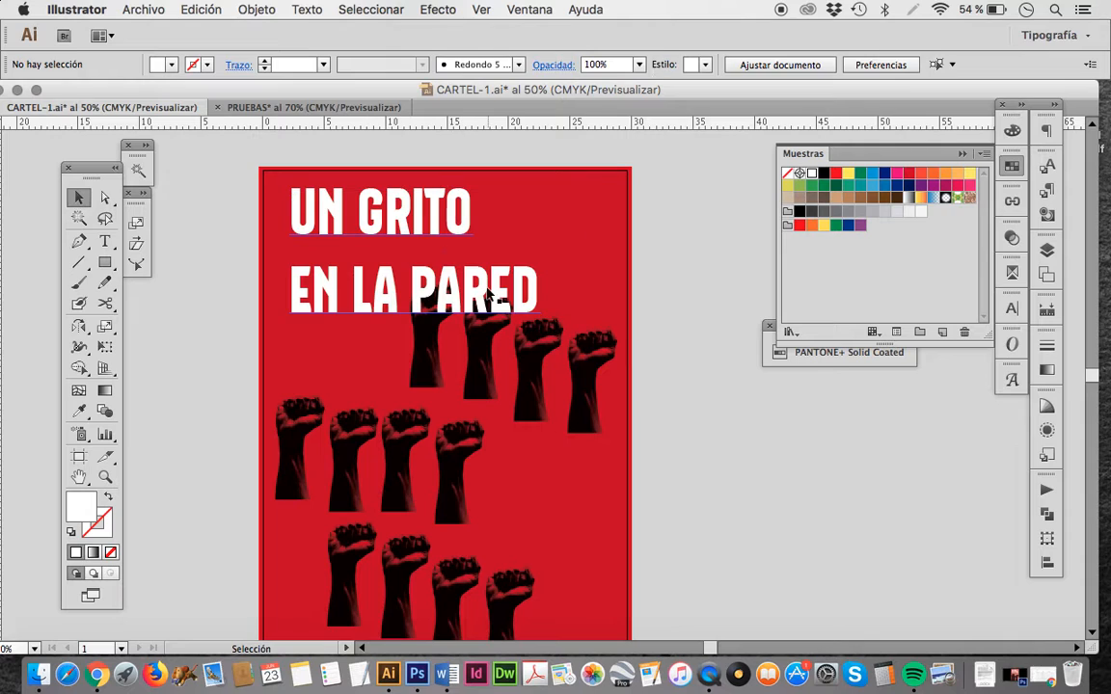
pyautogui.click(535, 285)
pyautogui.moveTo(598, 310); pyautogui.dragTo(684, 404)
pyautogui.press('super+z')
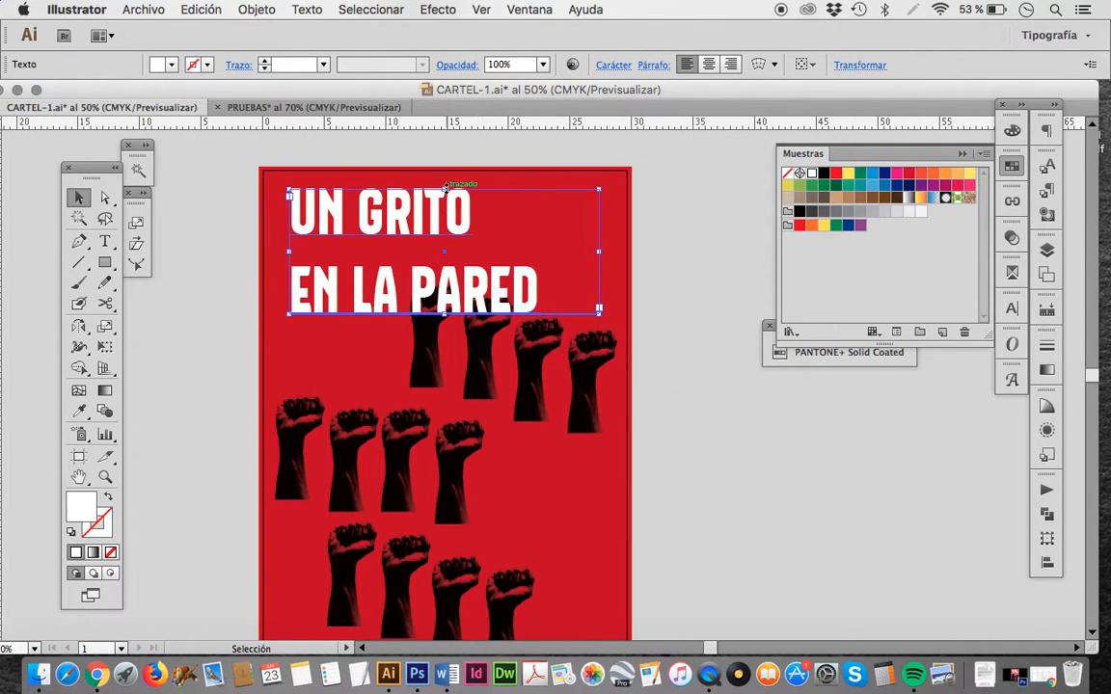
pyautogui.moveTo(445, 190); pyautogui.dragTo(445, 236)
pyautogui.press('super+z')
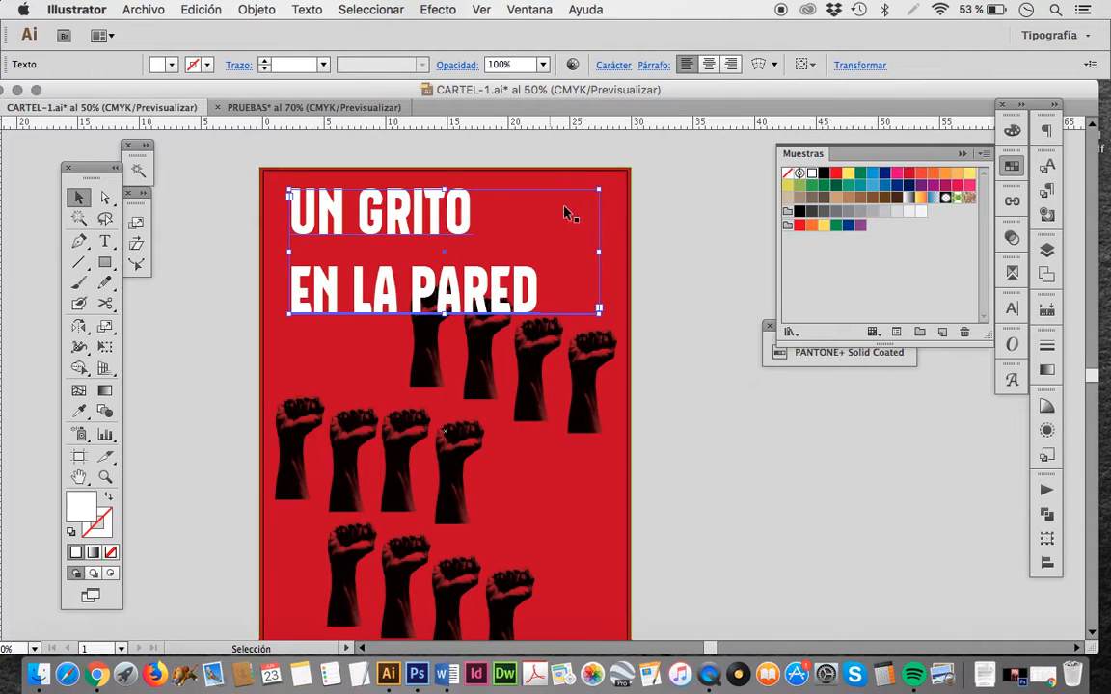
pyautogui.click(685, 261)
# Step: Set the leading of the title line EN LA PARED to 150 pt and deselect the text
pyautogui.click(415, 302)
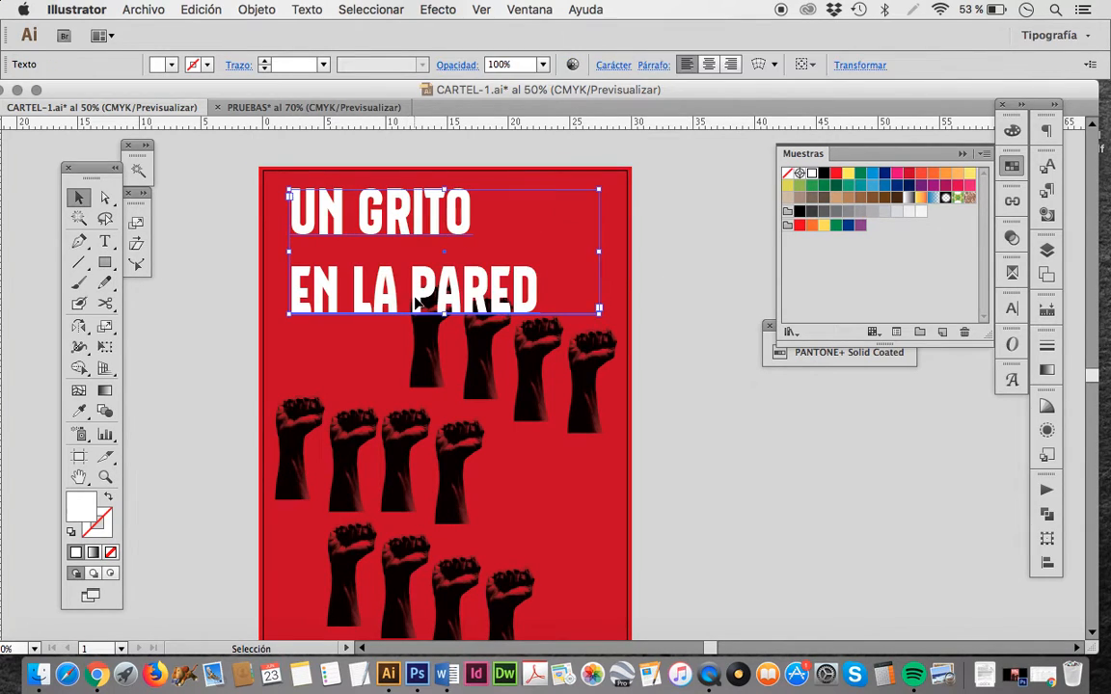
pyautogui.tripleClick(415, 302)
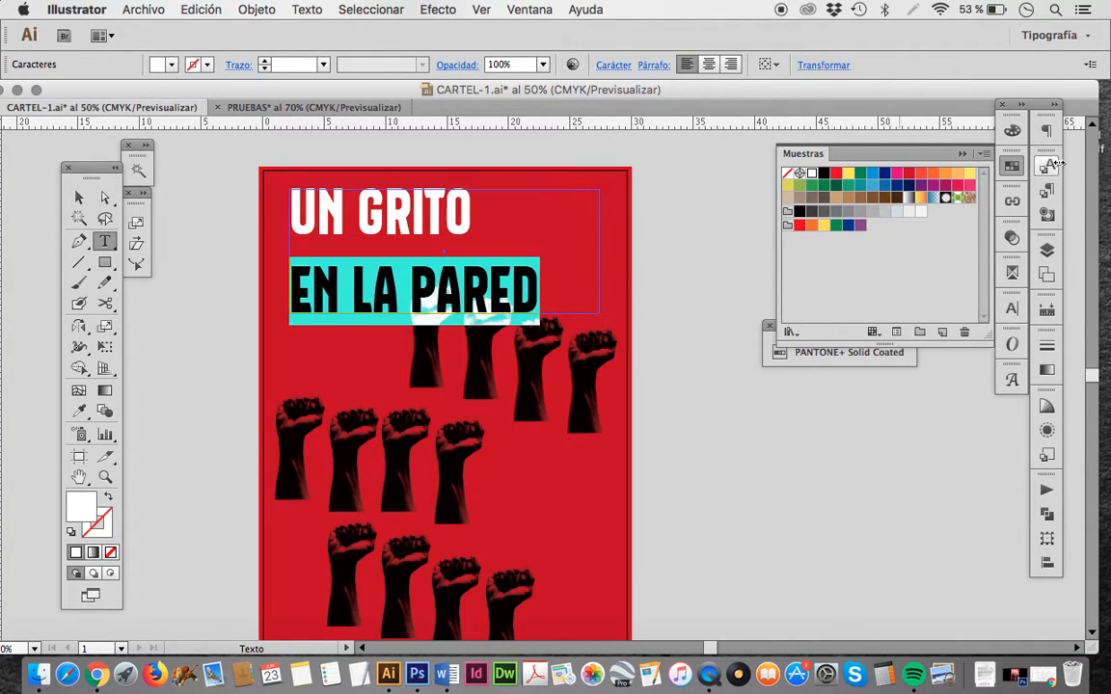
pyautogui.click(1012, 309)
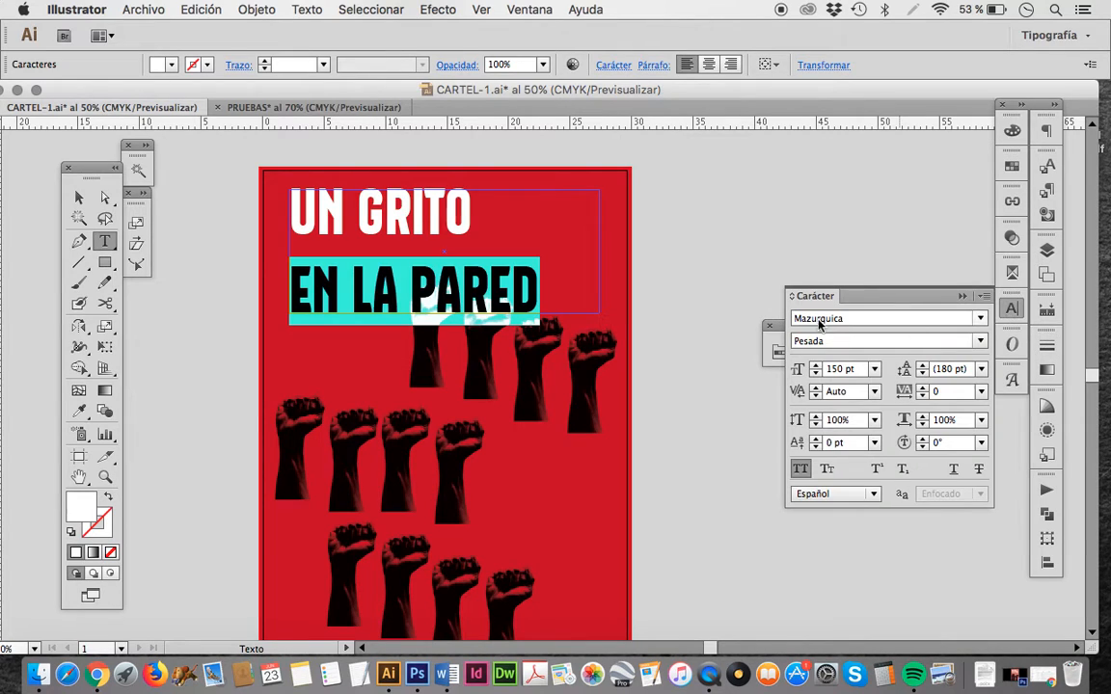
pyautogui.click(950, 370)
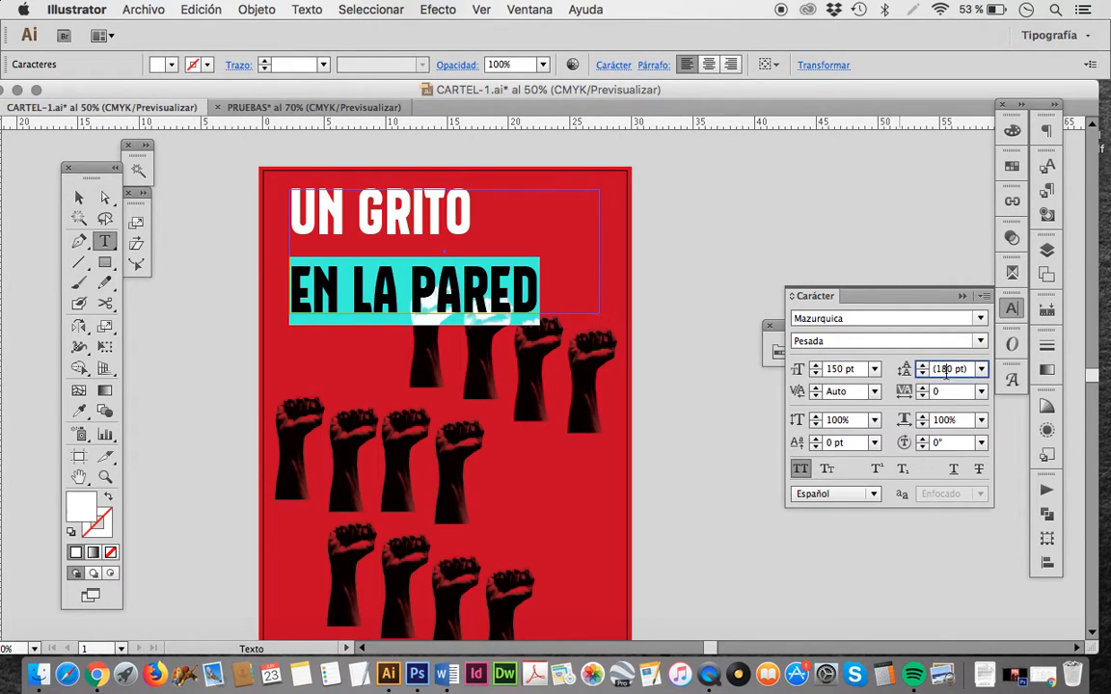
pyautogui.write('1500')
pyautogui.press('Return')
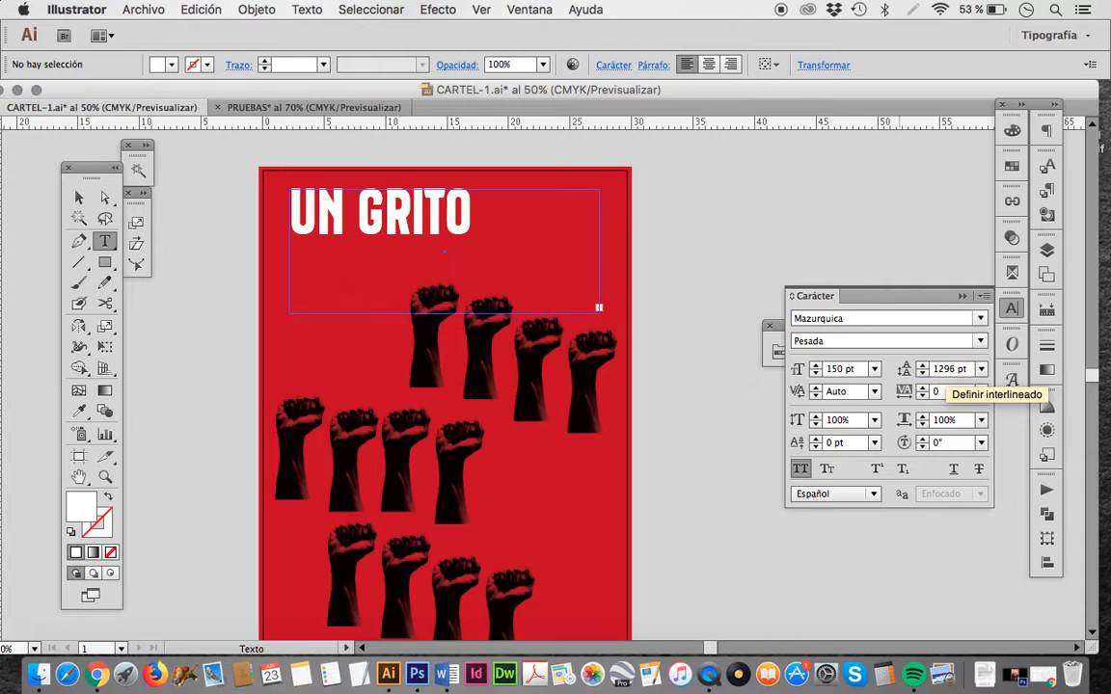
pyautogui.click(948, 370)
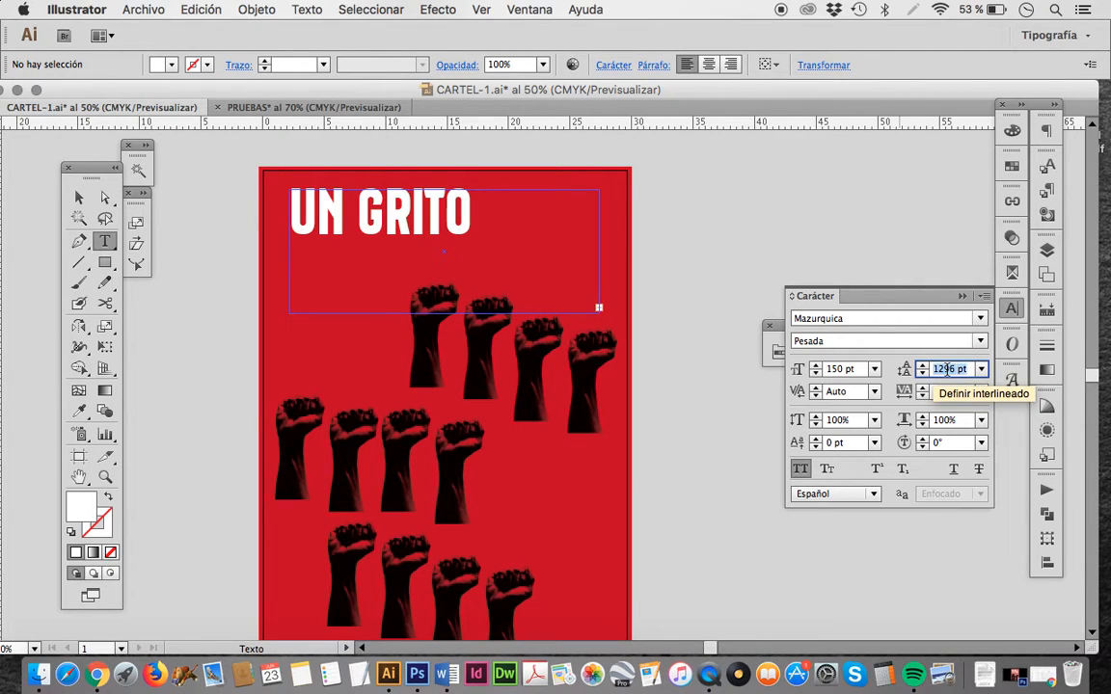
pyautogui.write('150')
pyautogui.press('Return')
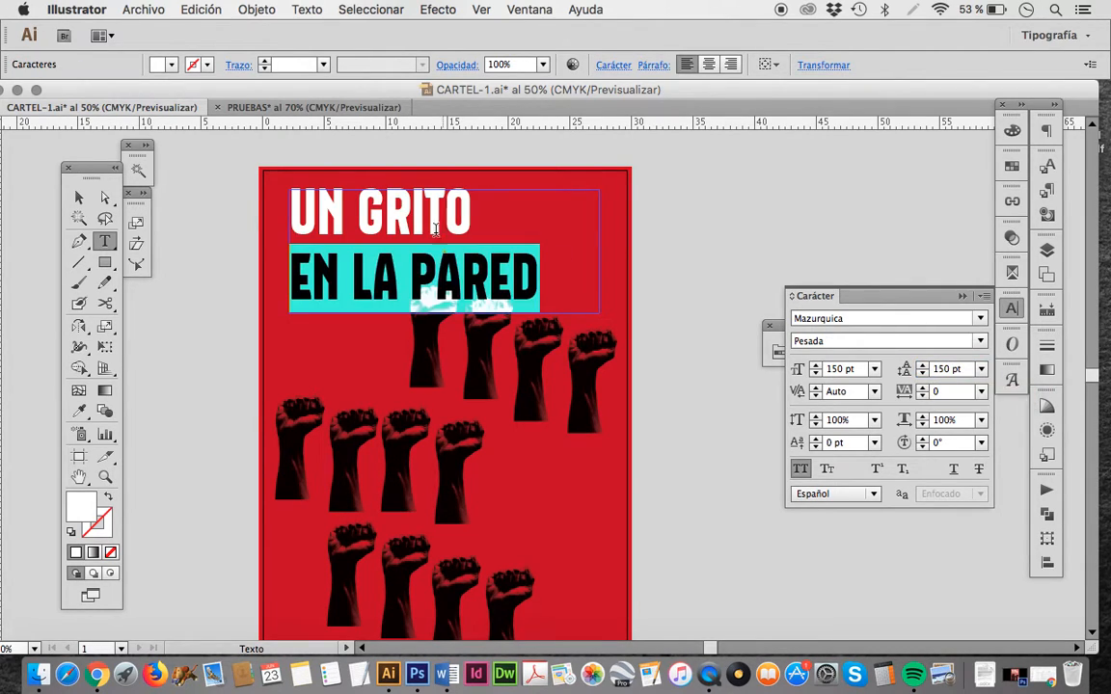
pyautogui.click(413, 270)
pyautogui.click(79, 196)
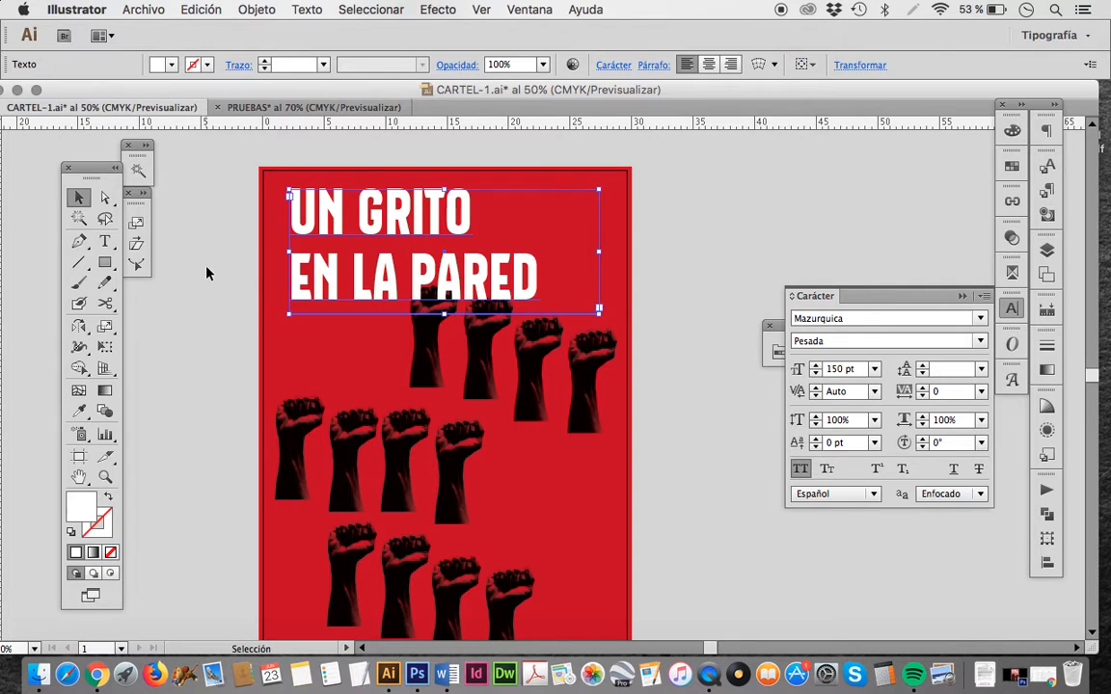
pyautogui.click(206, 274)
# Step: Review the poster's layers and check which ones hold the title, the fists and the red background
pyautogui.scroll(-2, 206, 274)
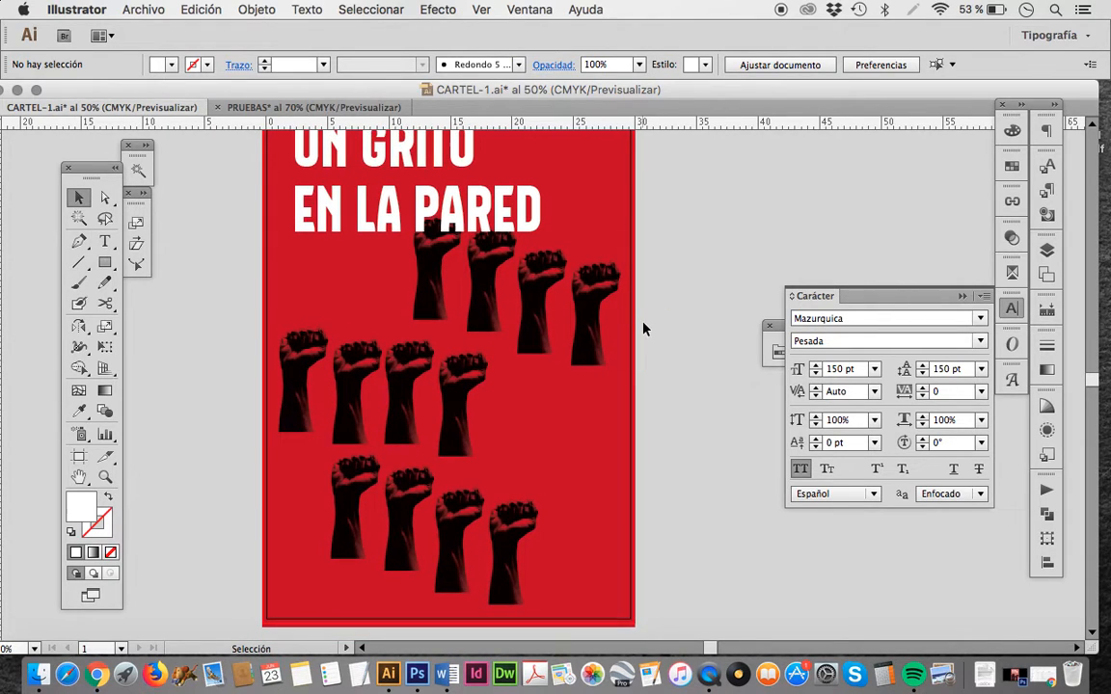
pyautogui.scroll(1, 643, 325)
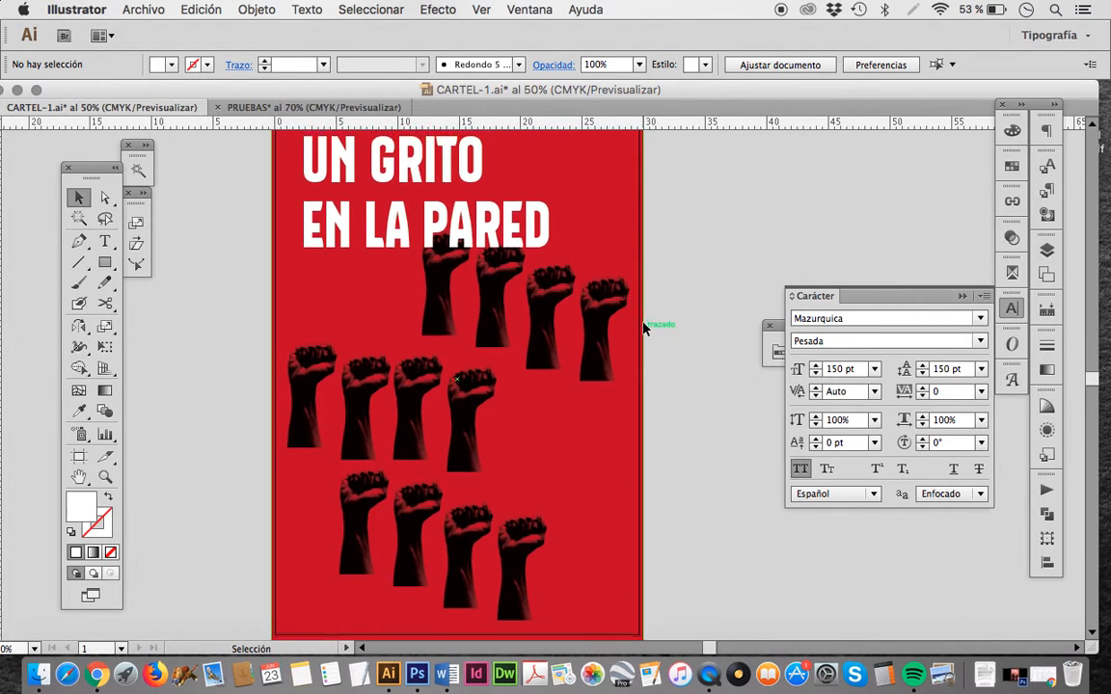
pyautogui.click(1047, 274)
pyautogui.click(840, 237)
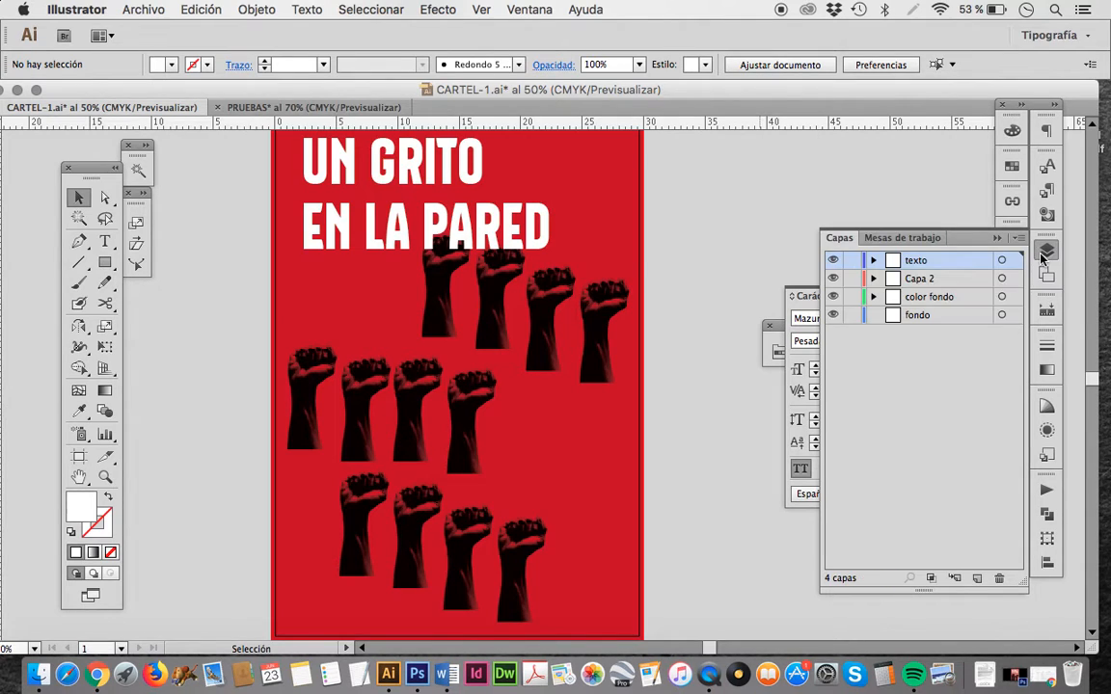
pyautogui.click(921, 297)
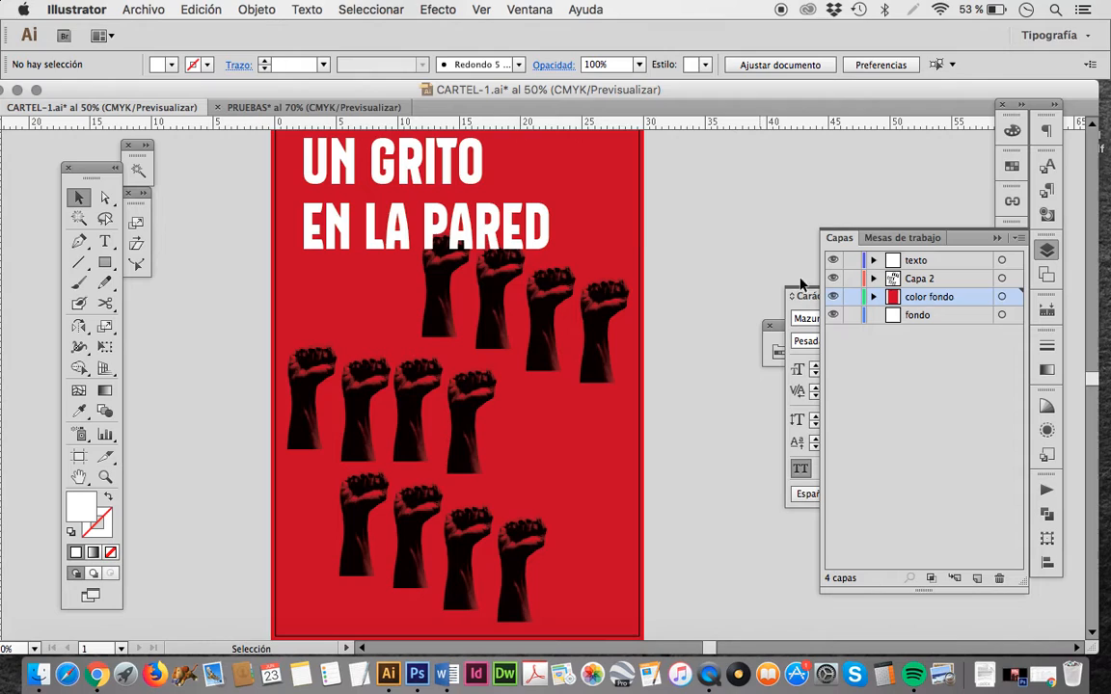
pyautogui.click(617, 180)
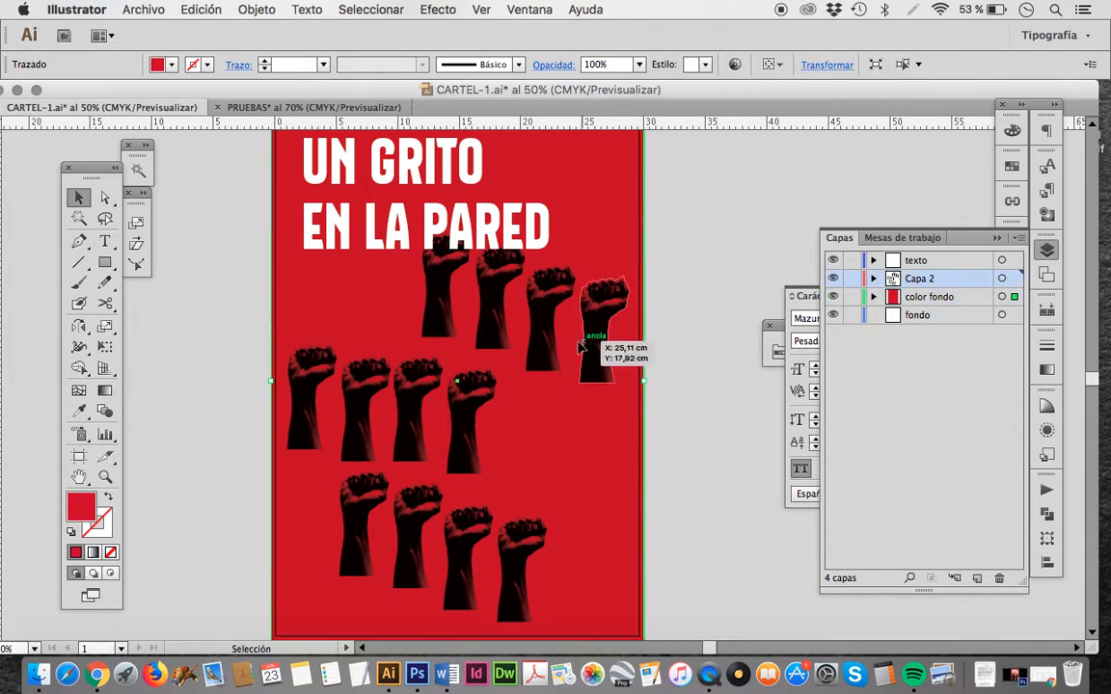
pyautogui.click(504, 305)
pyautogui.click(409, 264)
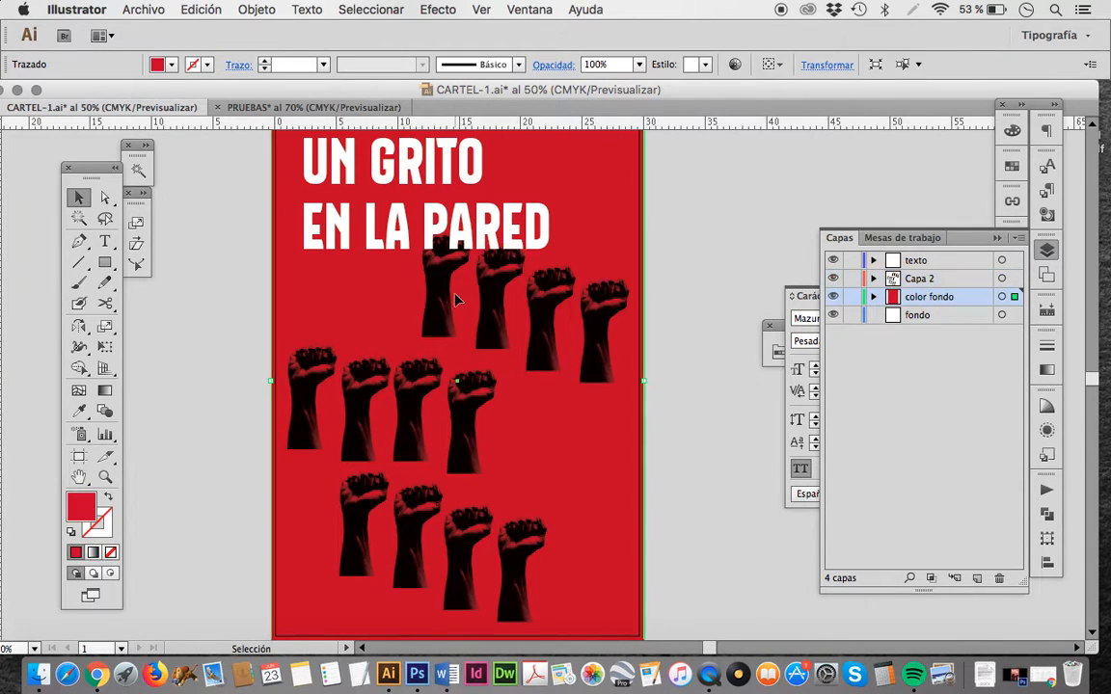
pyautogui.click(712, 230)
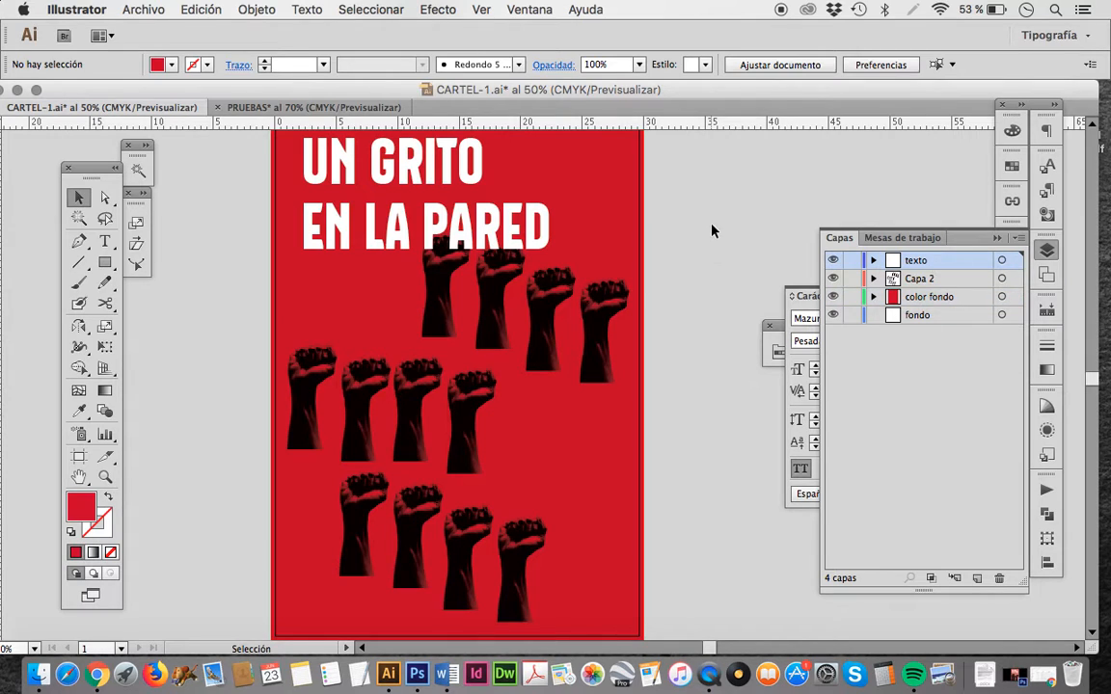
pyautogui.scroll(2, 712, 230)
pyautogui.hscroll(-2, 712, 230)
pyautogui.hscroll(1, 712, 230)
pyautogui.scroll(-1, 712, 231)
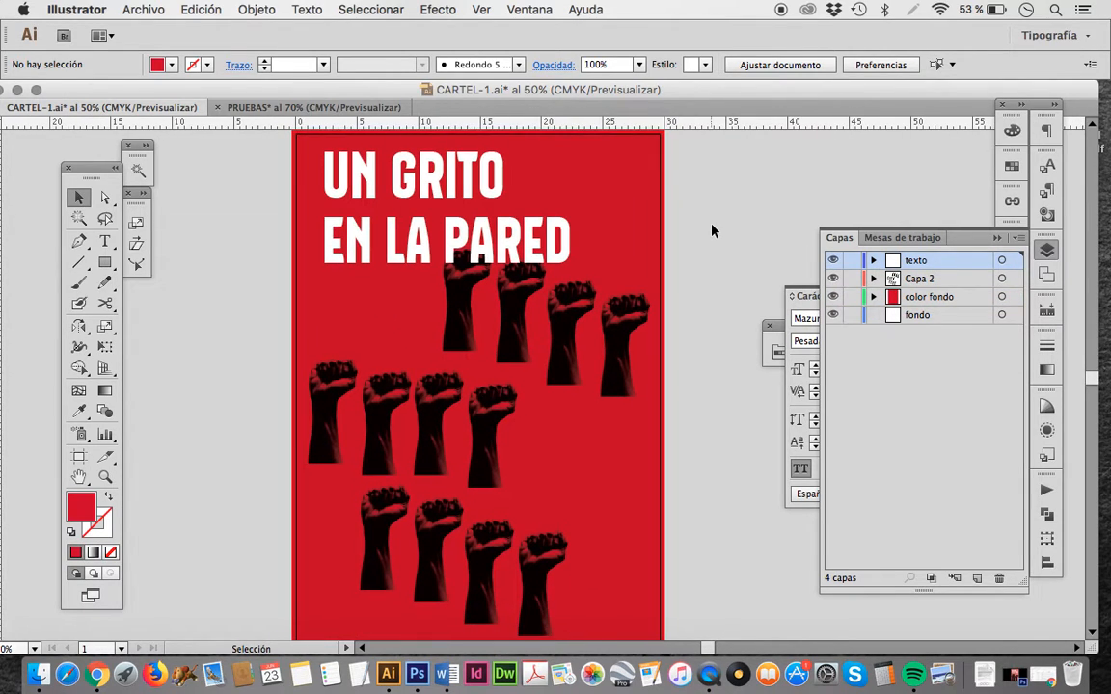